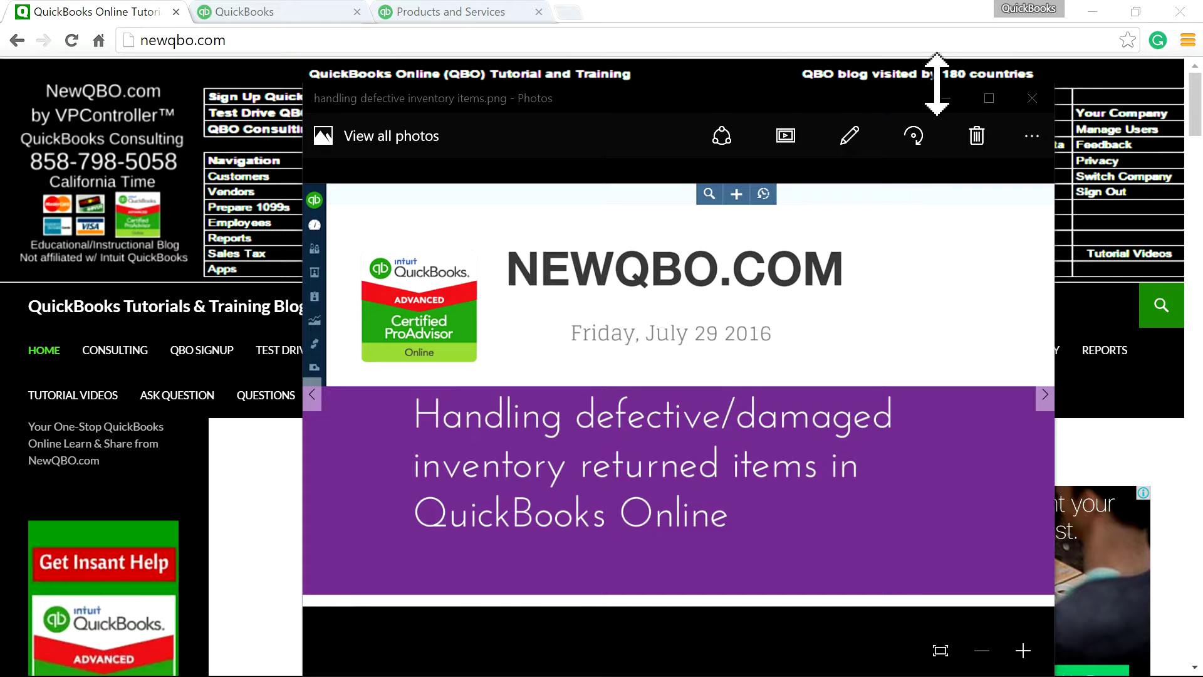
- Close the NewQBO.com tutorial image and bring up the QuickBooks Online homepage dashboard
click(945, 99)
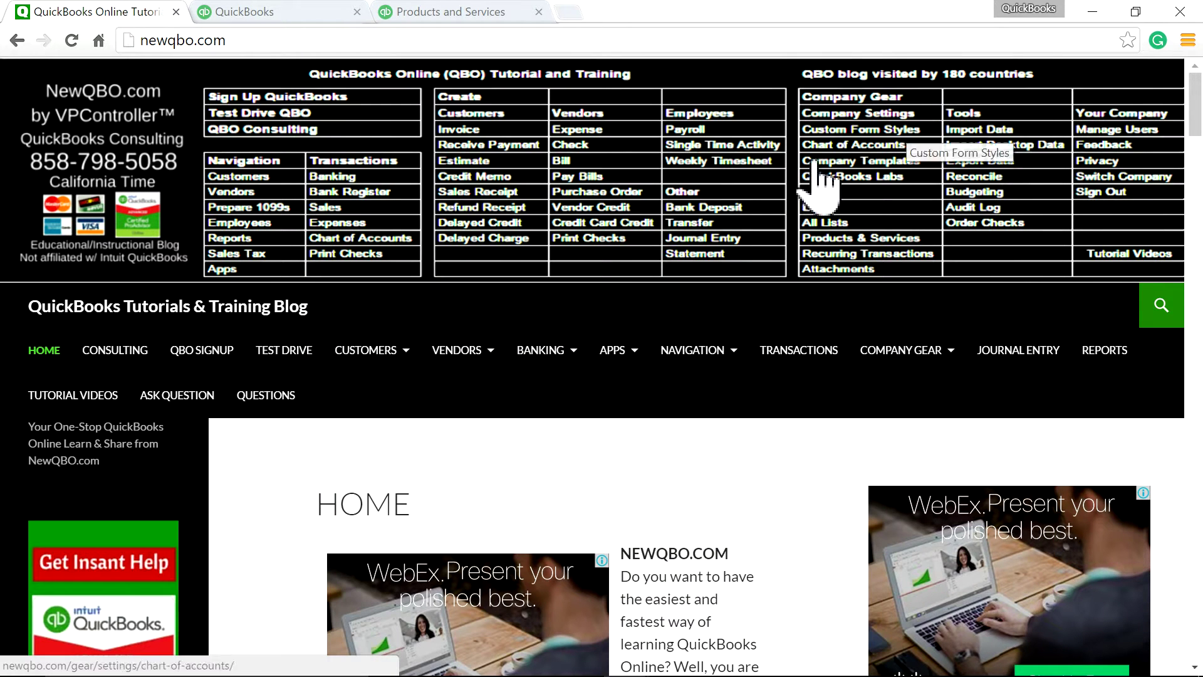
click(246, 13)
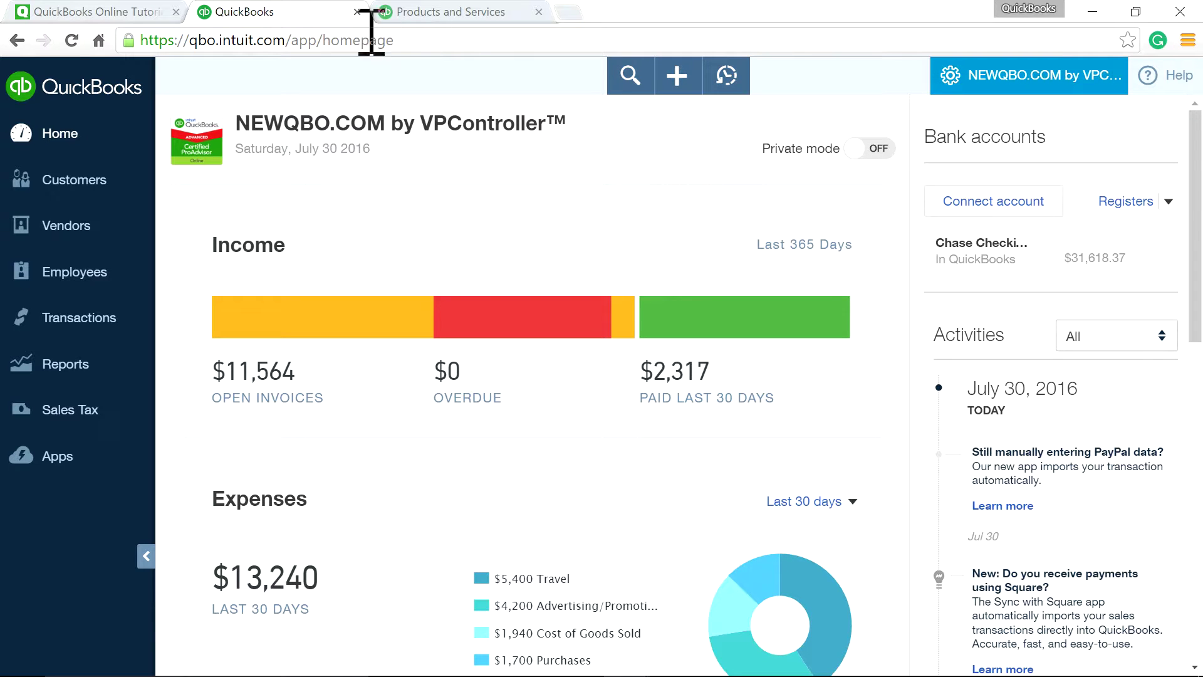
- Filter the Products and Services list by 'z' to show Product Z and Product Z (R)
click(437, 10)
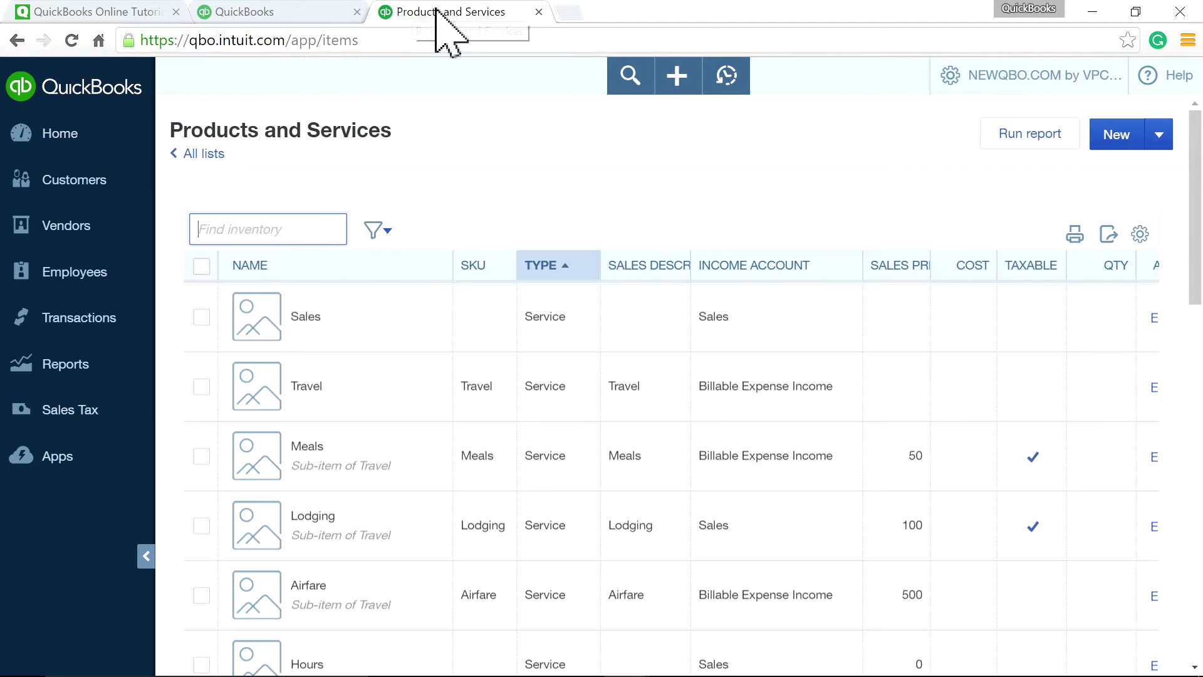
click(282, 229)
text(z)
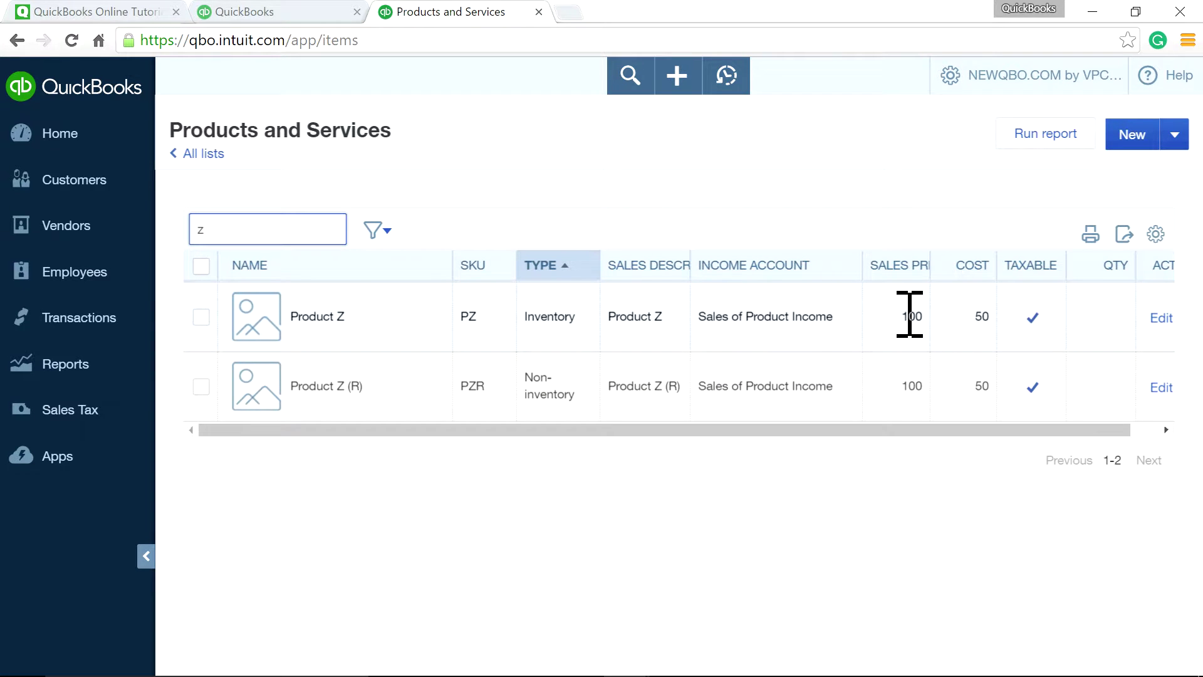
drag(902, 313, 927, 315)
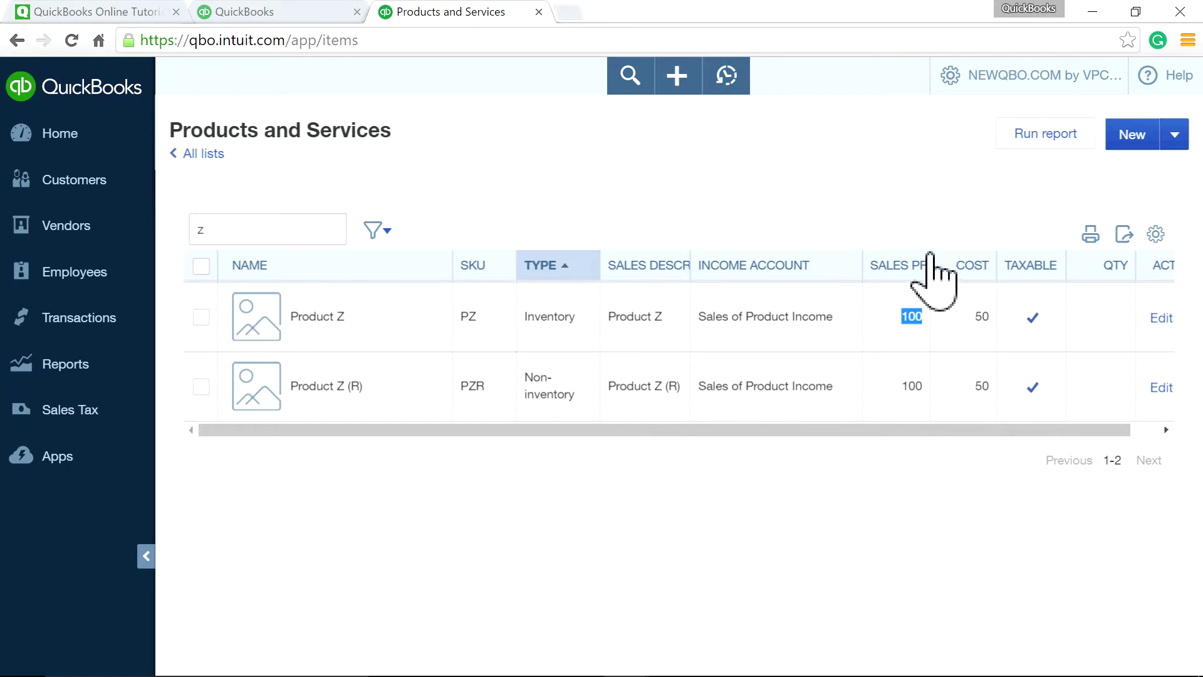
drag(931, 269, 946, 294)
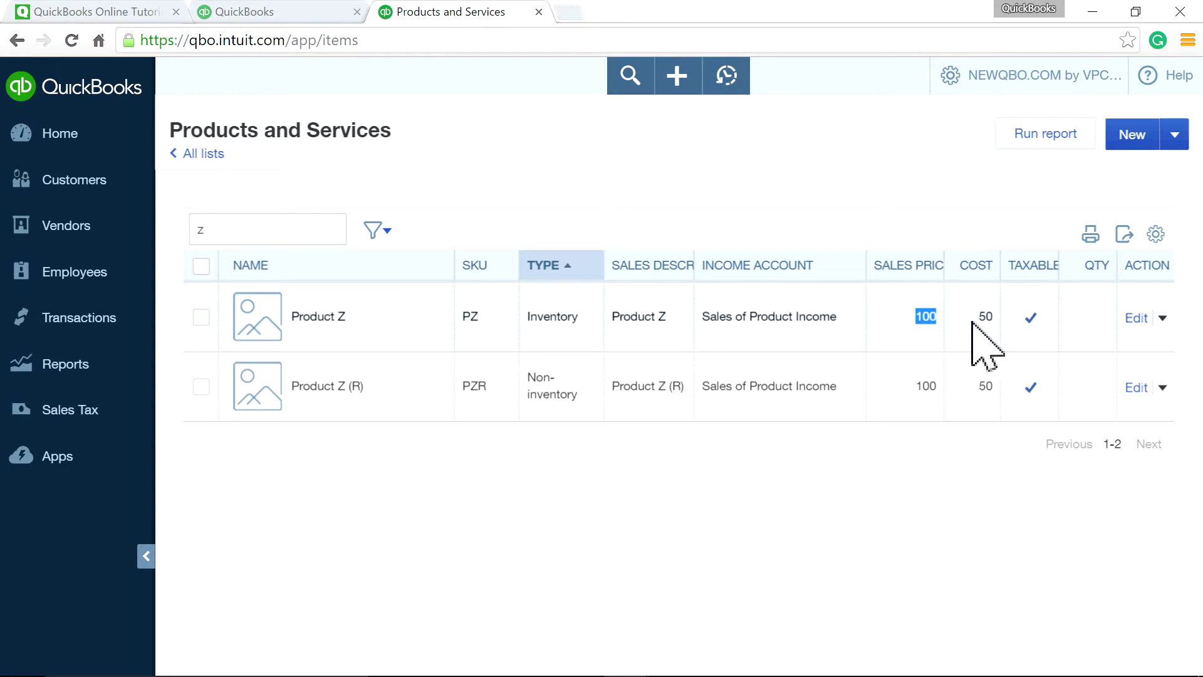
click(906, 158)
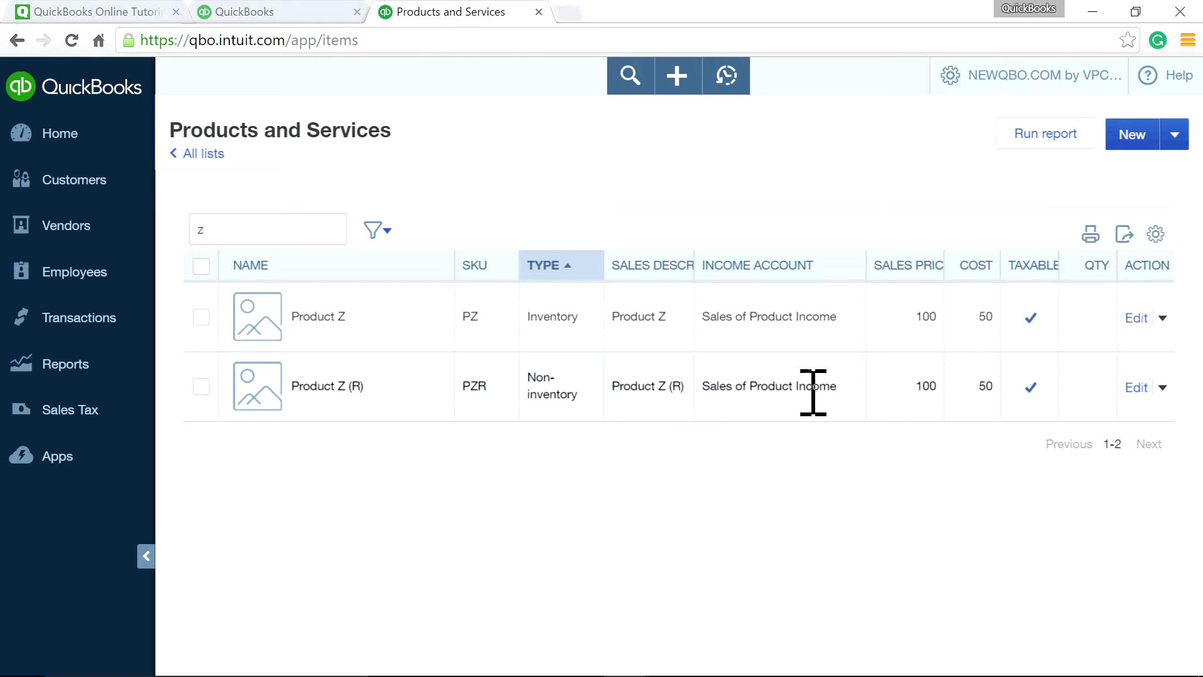
- Open Product Z's details and review its sales description, 100 sales price and income account
click(1136, 318)
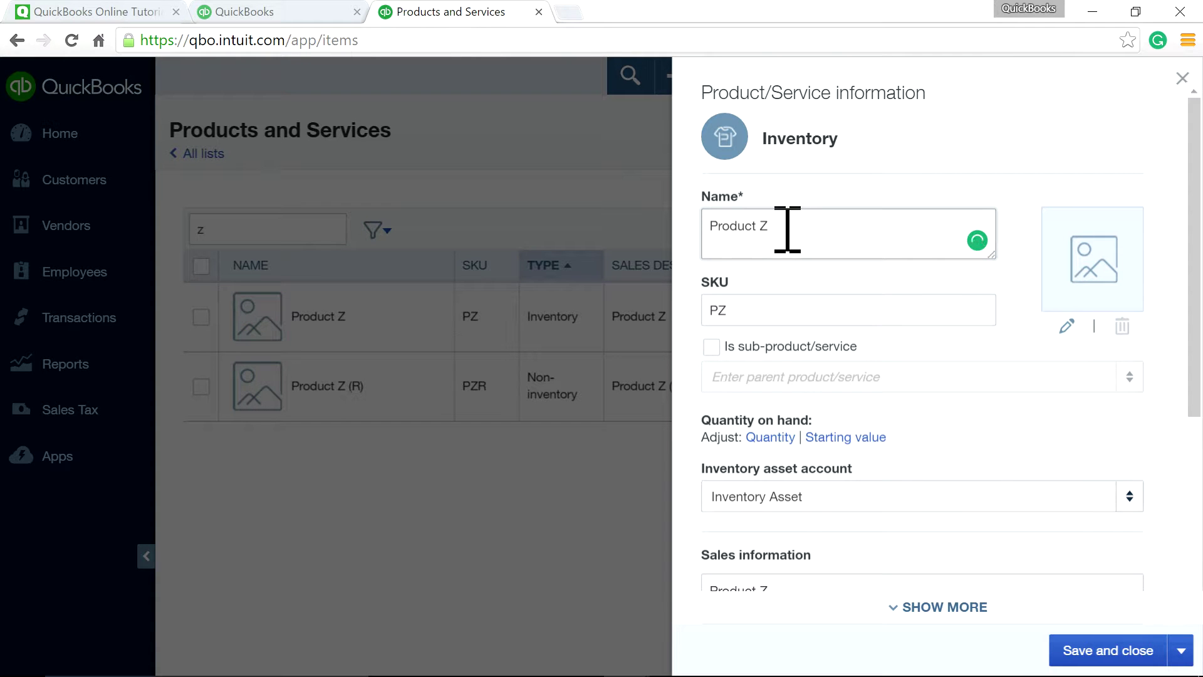
scroll(953, 429, down, 3)
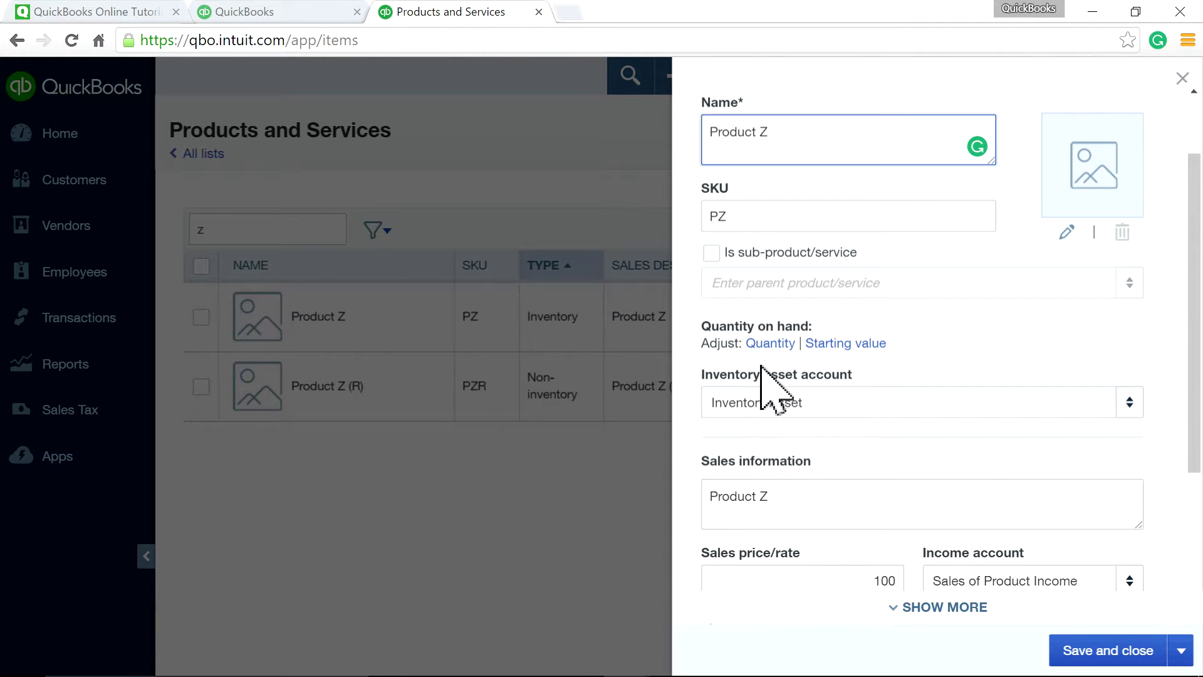
scroll(885, 491, down, 2)
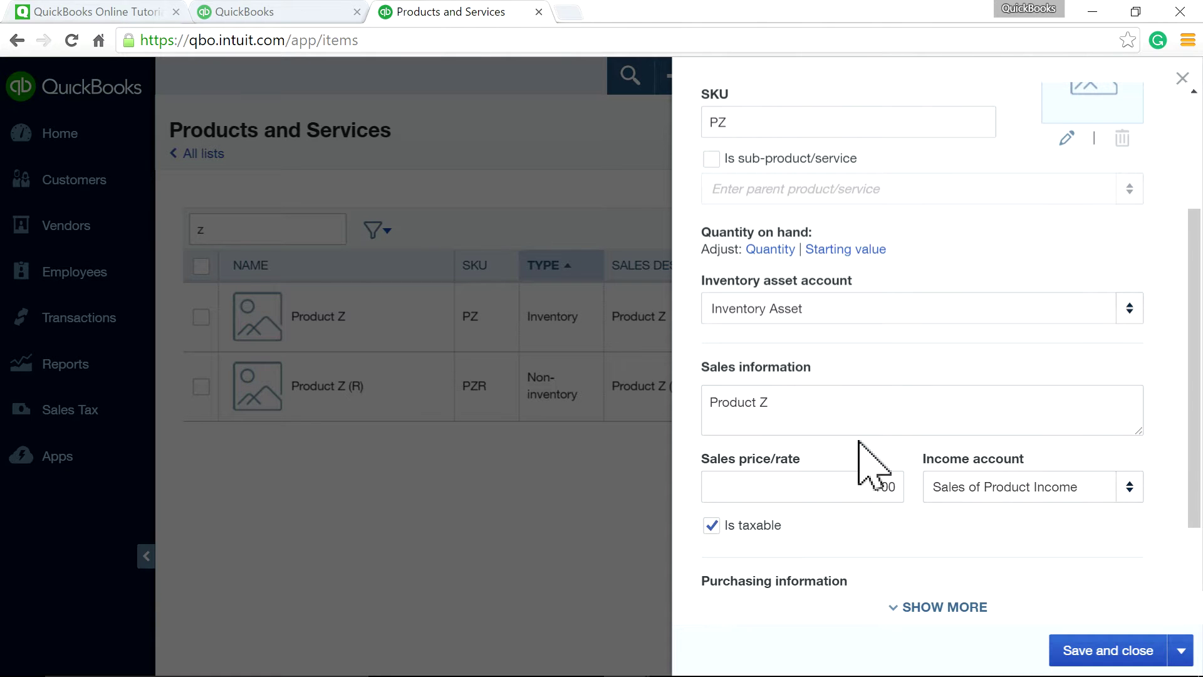
click(851, 421)
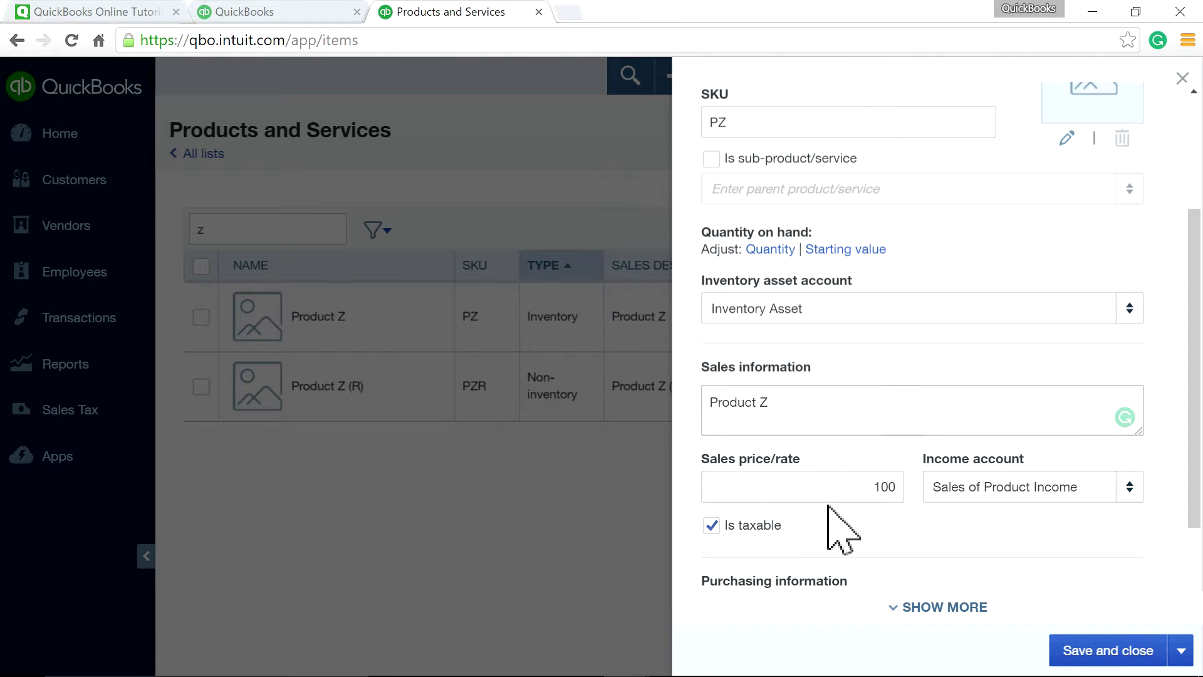
scroll(840, 486, down, 2)
click(838, 393)
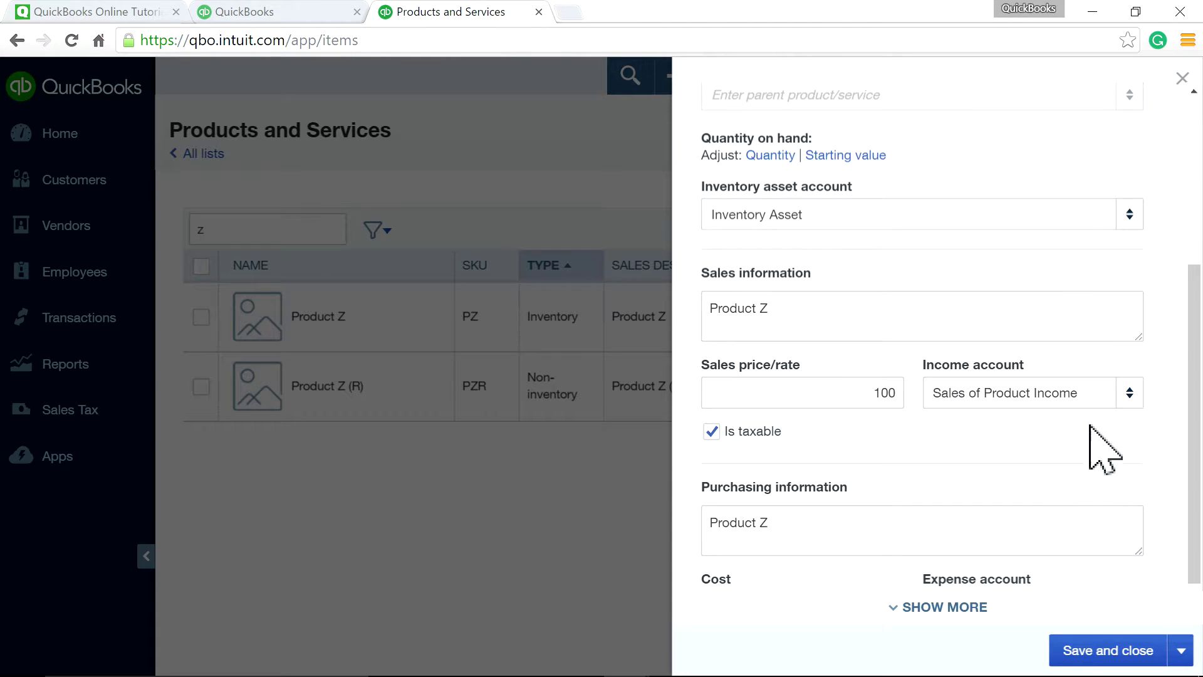
click(1130, 397)
click(1090, 497)
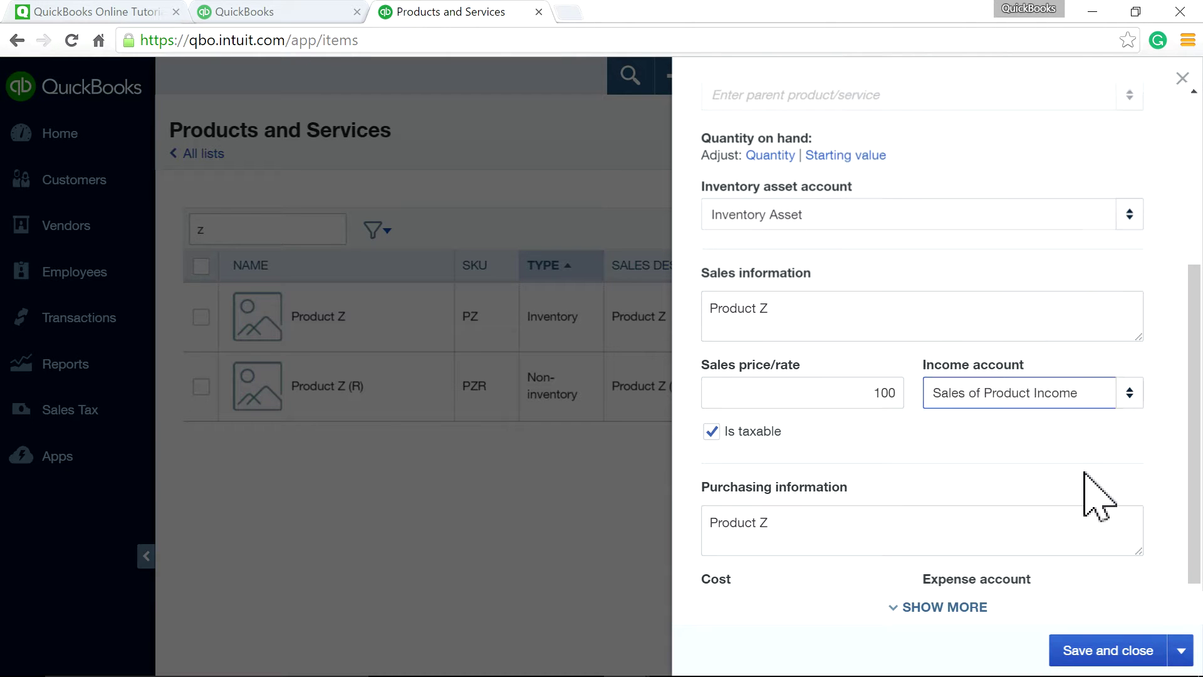
- Review Product Z's purchasing description, 50 cost and Cost of Goods Sold expense account
scroll(1034, 491, down, 1)
click(797, 491)
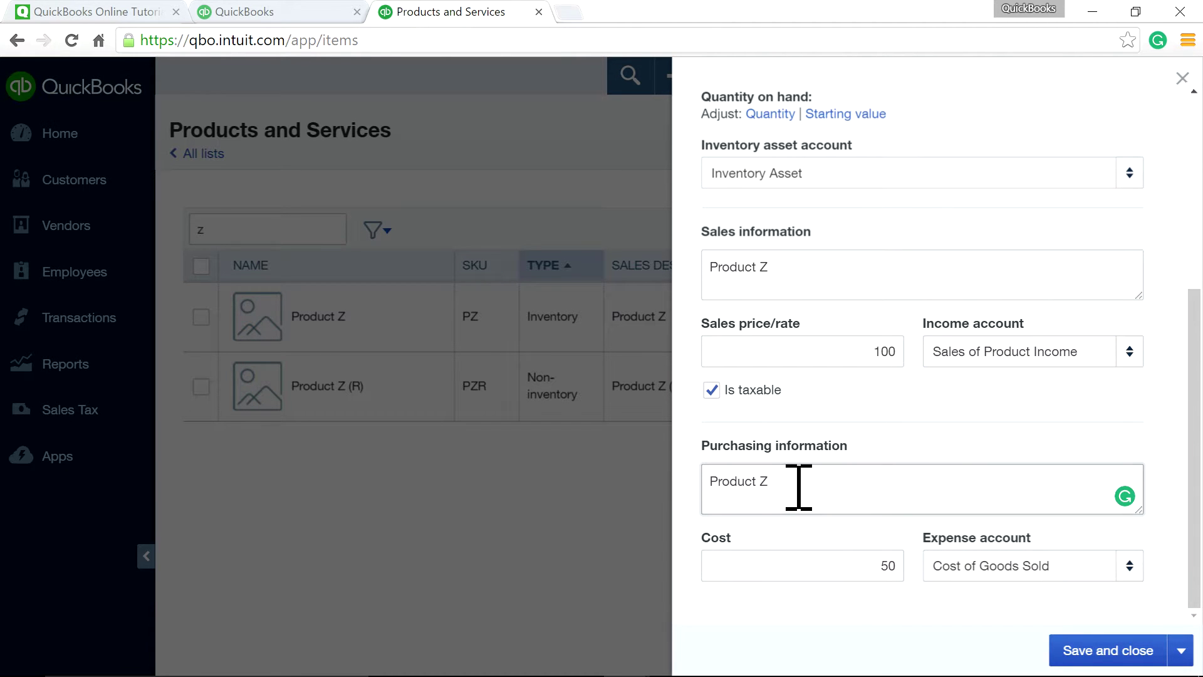
click(827, 565)
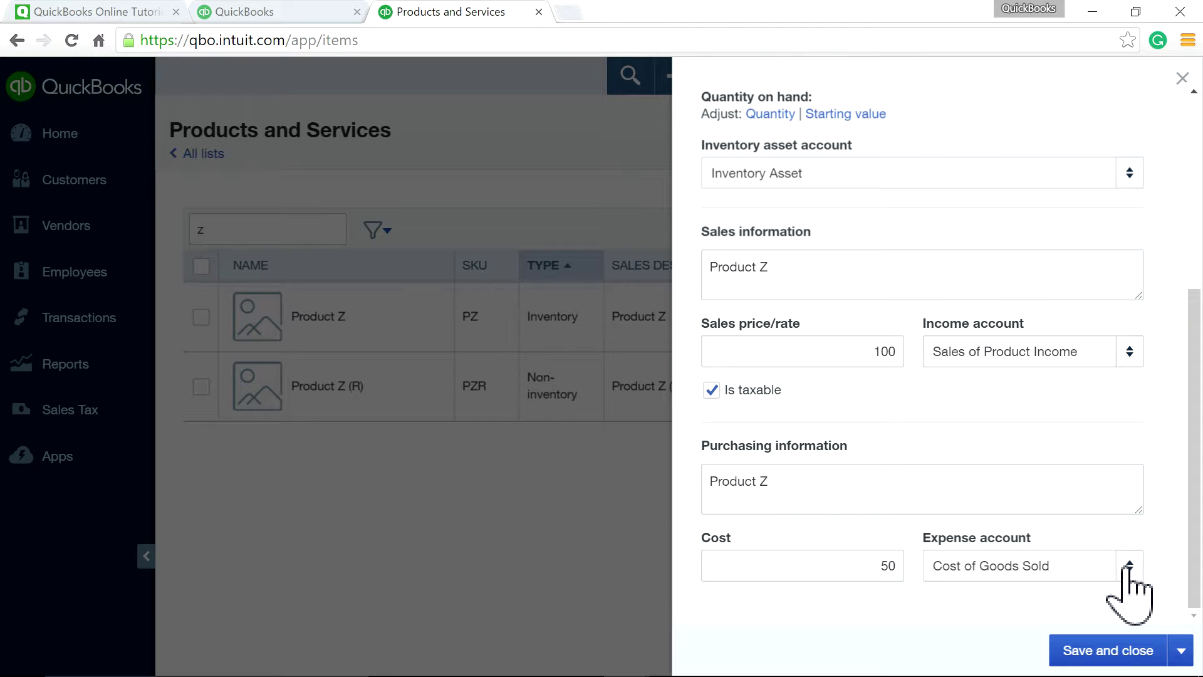
click(1129, 565)
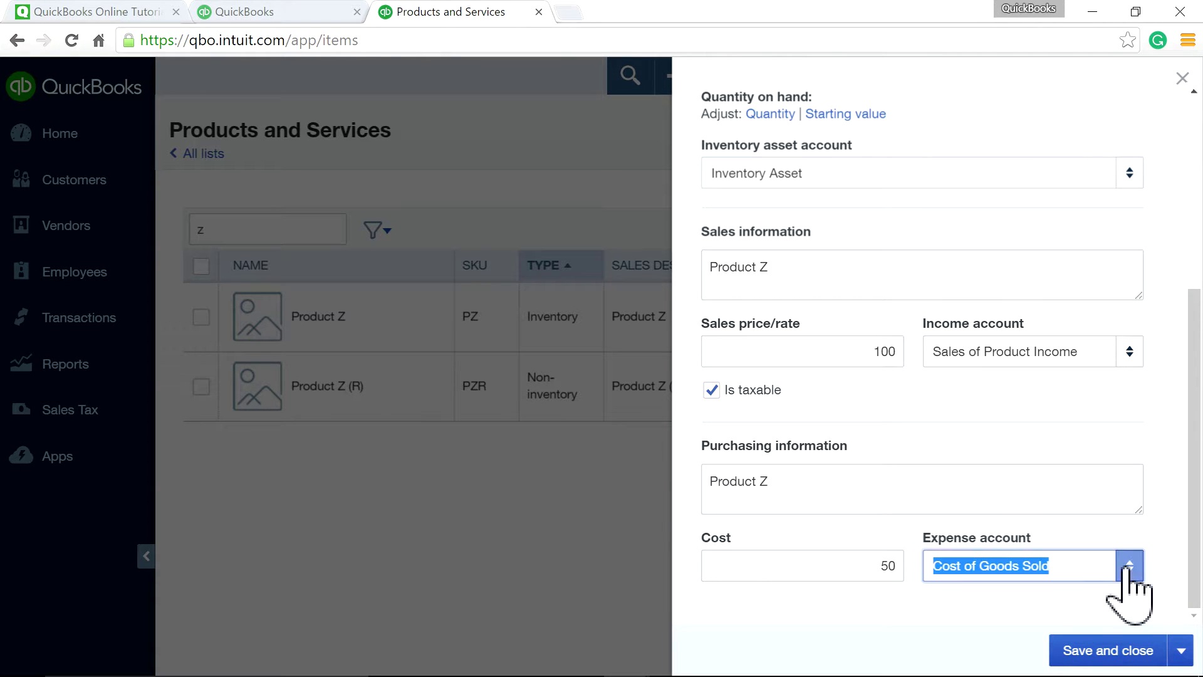
click(1169, 501)
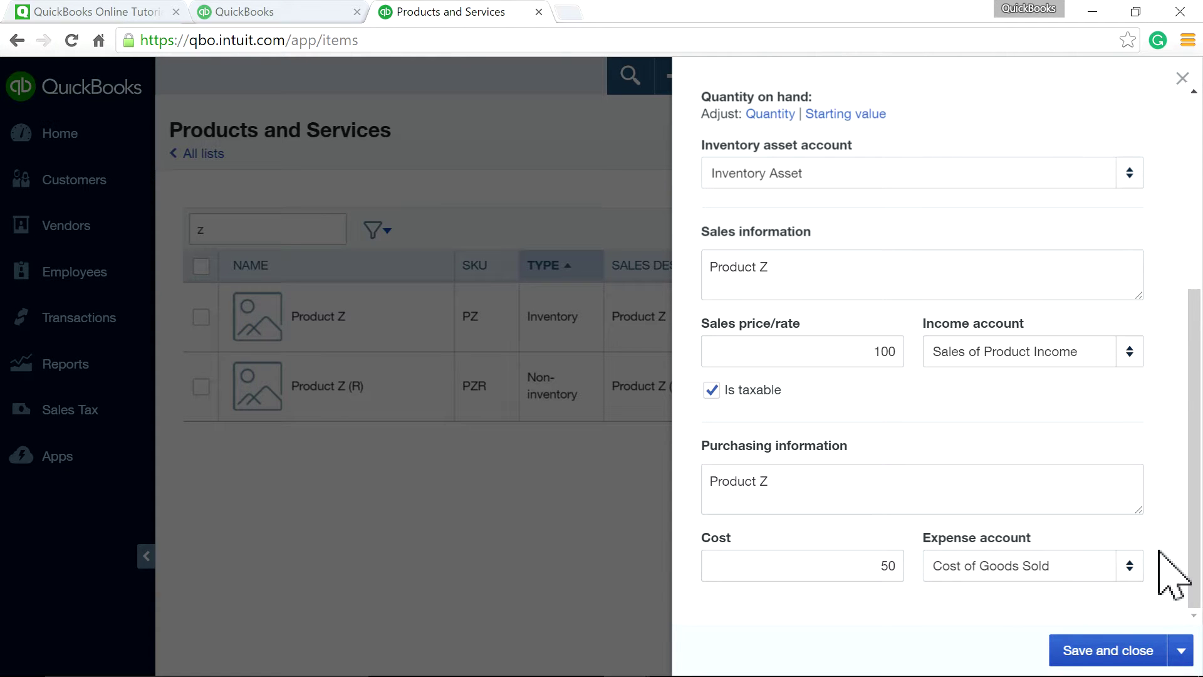
click(1182, 78)
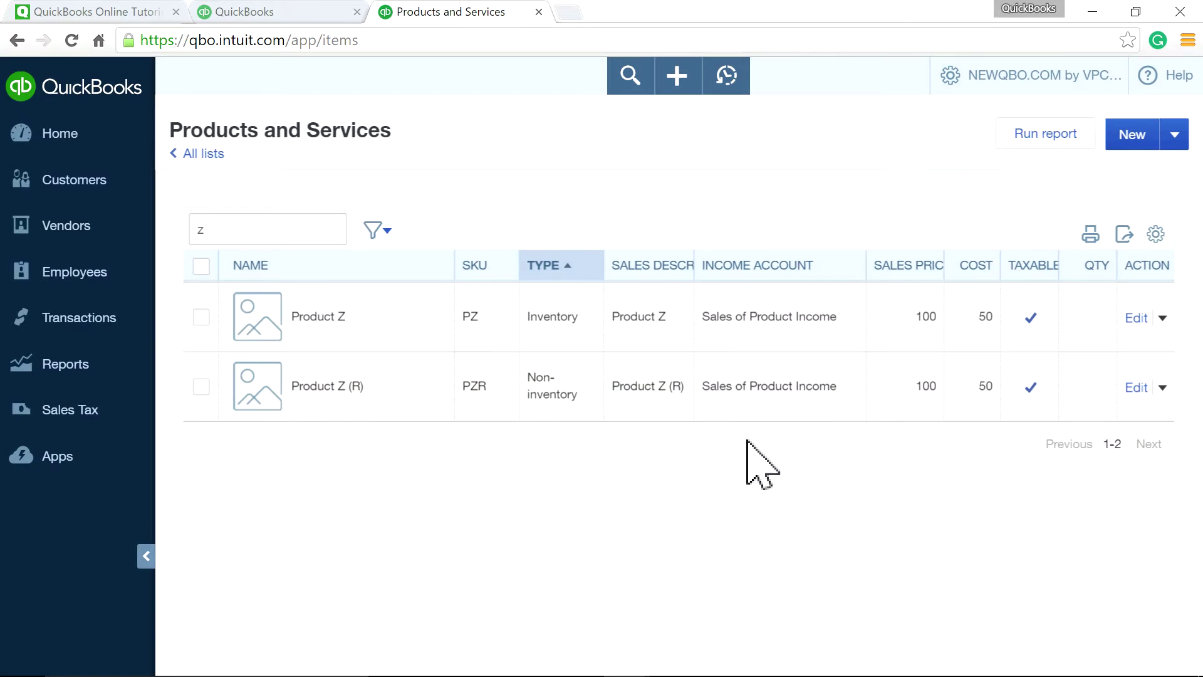
click(1136, 387)
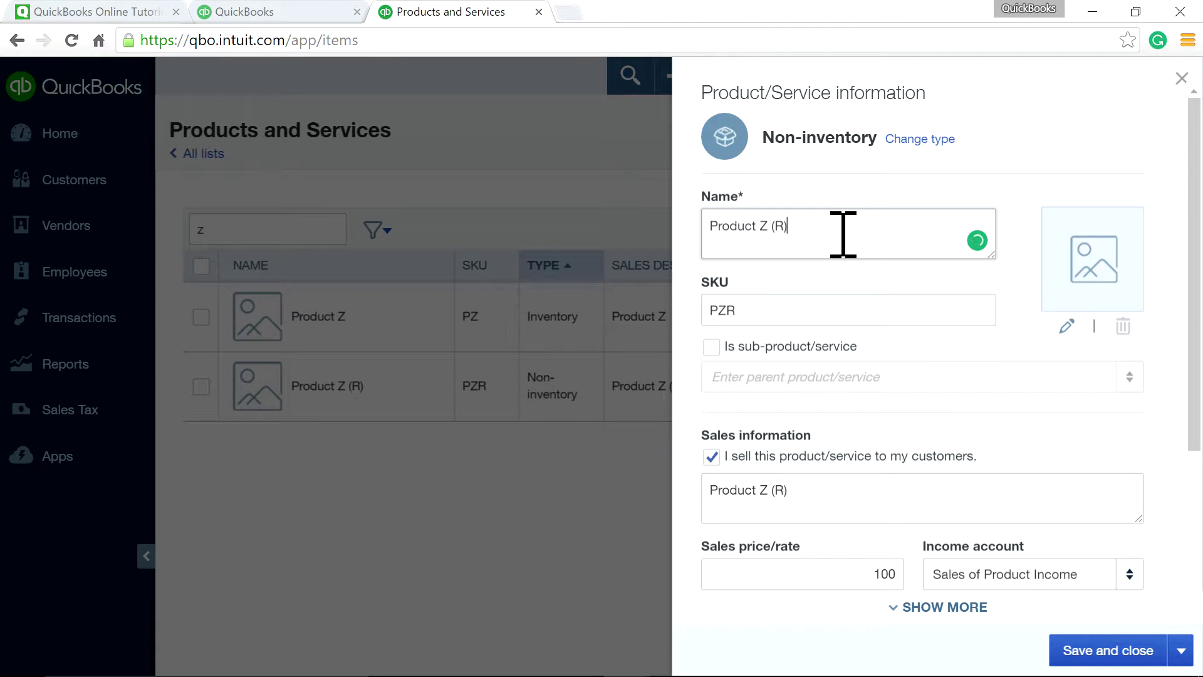
scroll(1047, 424, down, 2)
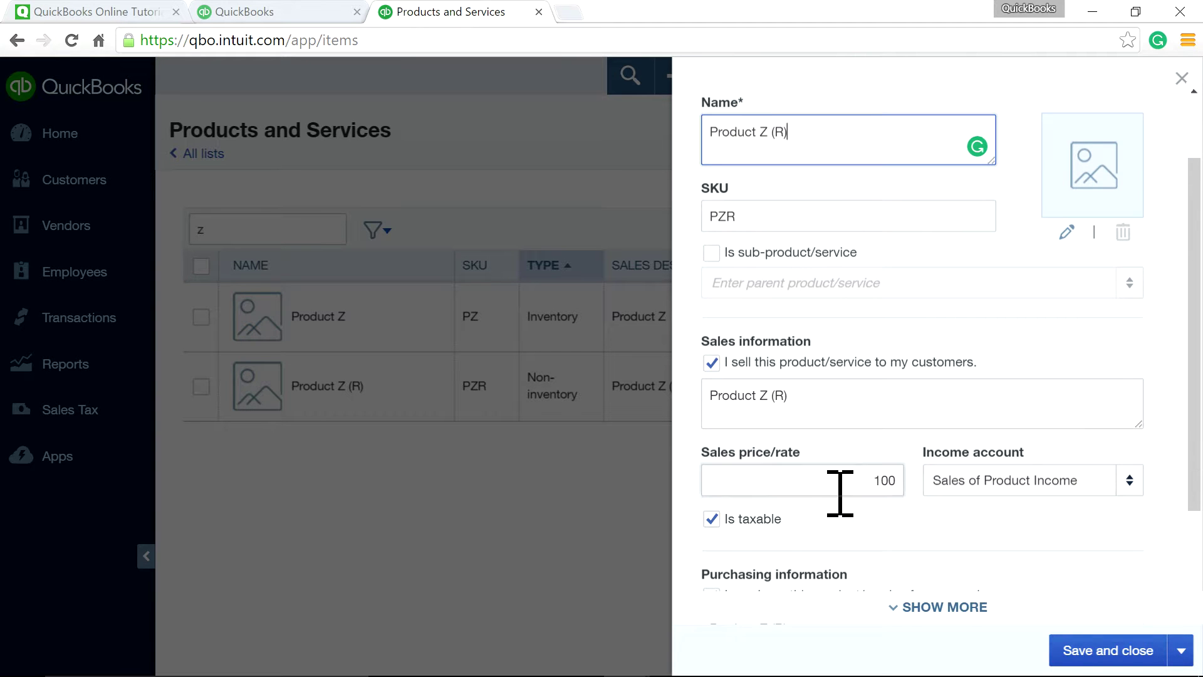
scroll(845, 495, down, 2)
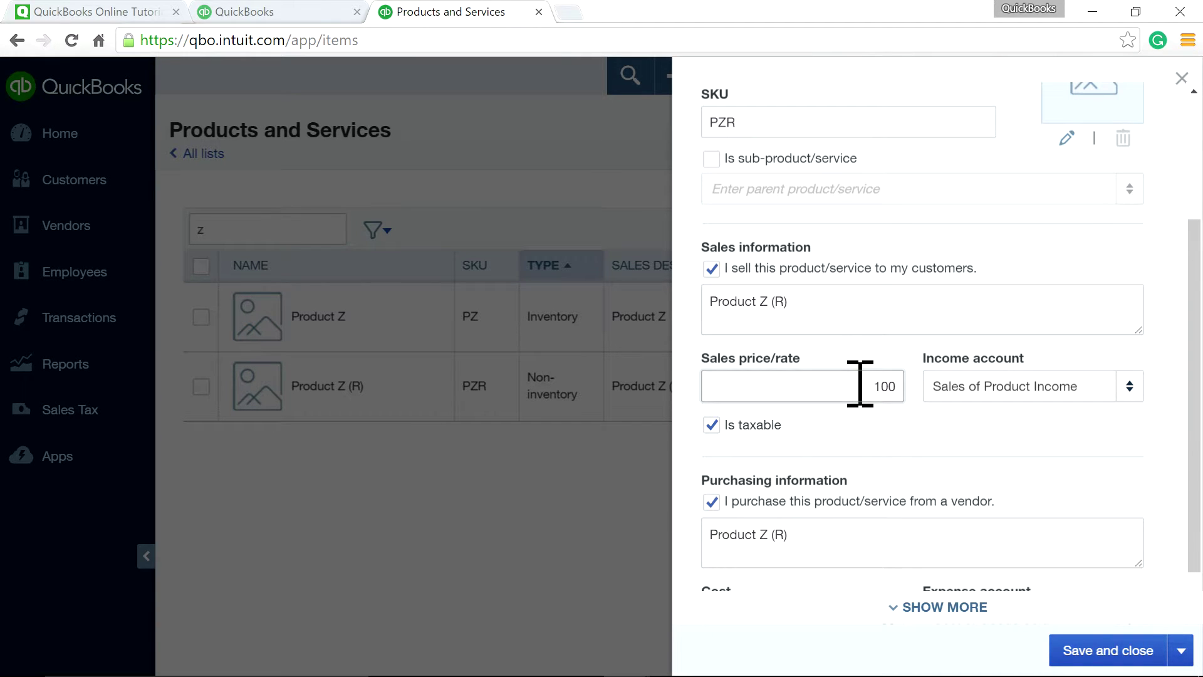
scroll(814, 507, down, 1)
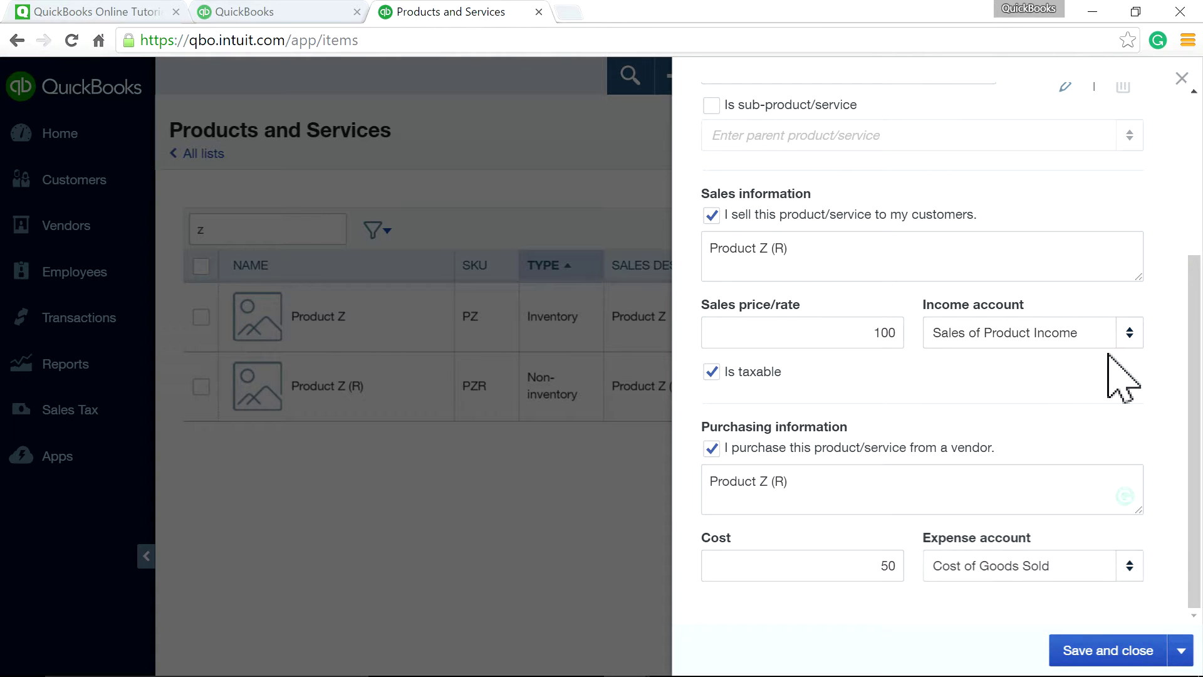
click(1180, 78)
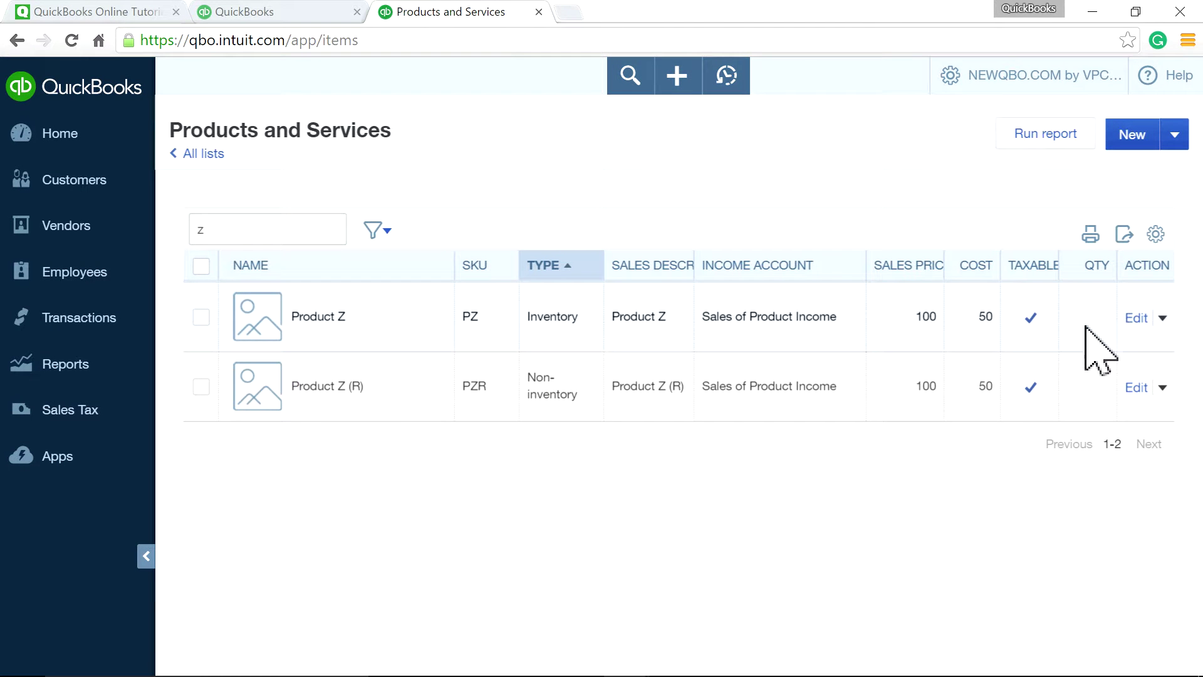
- Start a new check with A1 Supplier as payee and expand its item details
click(276, 15)
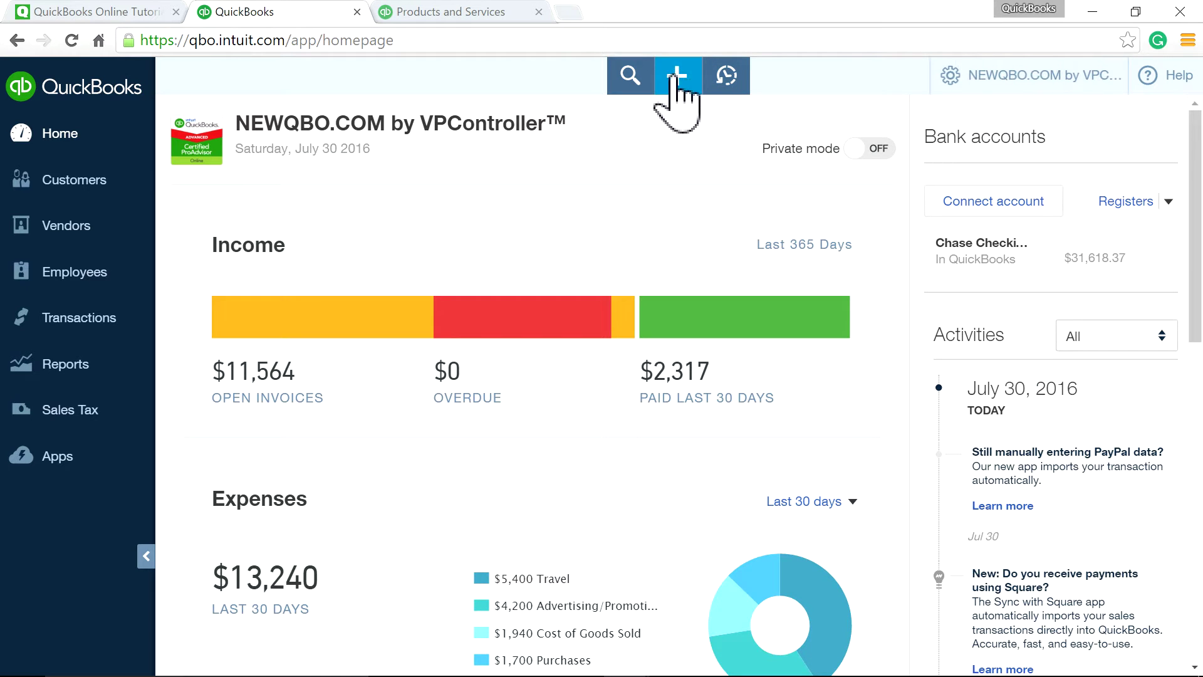
click(673, 87)
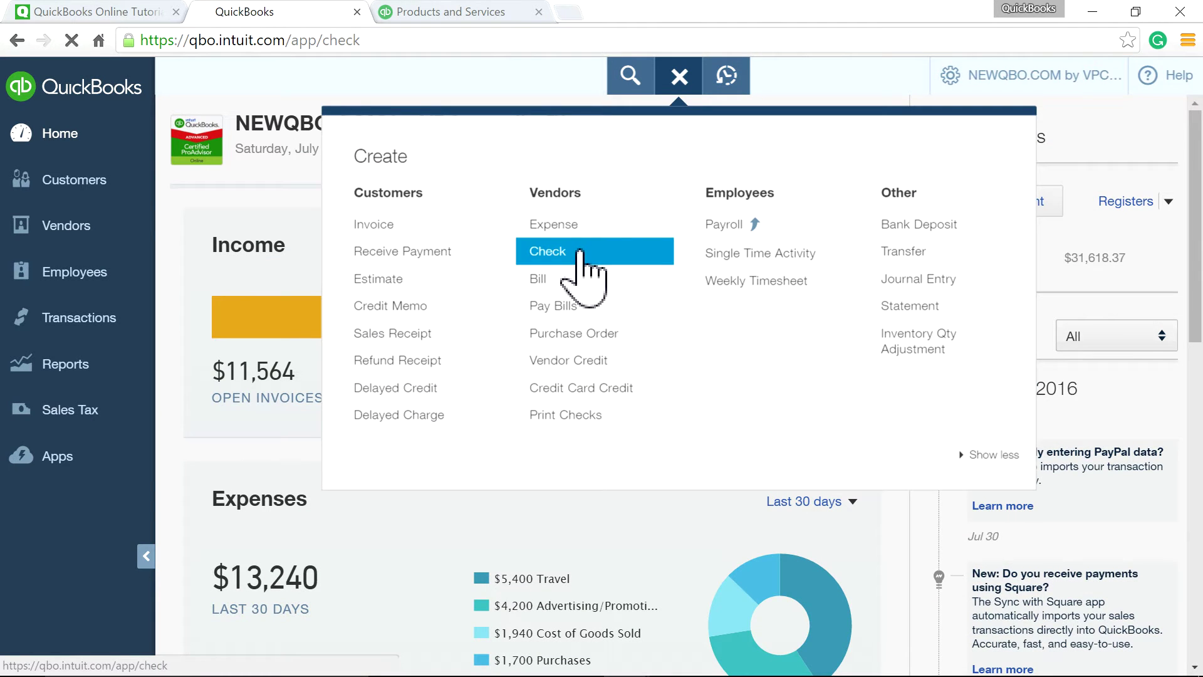
click(580, 252)
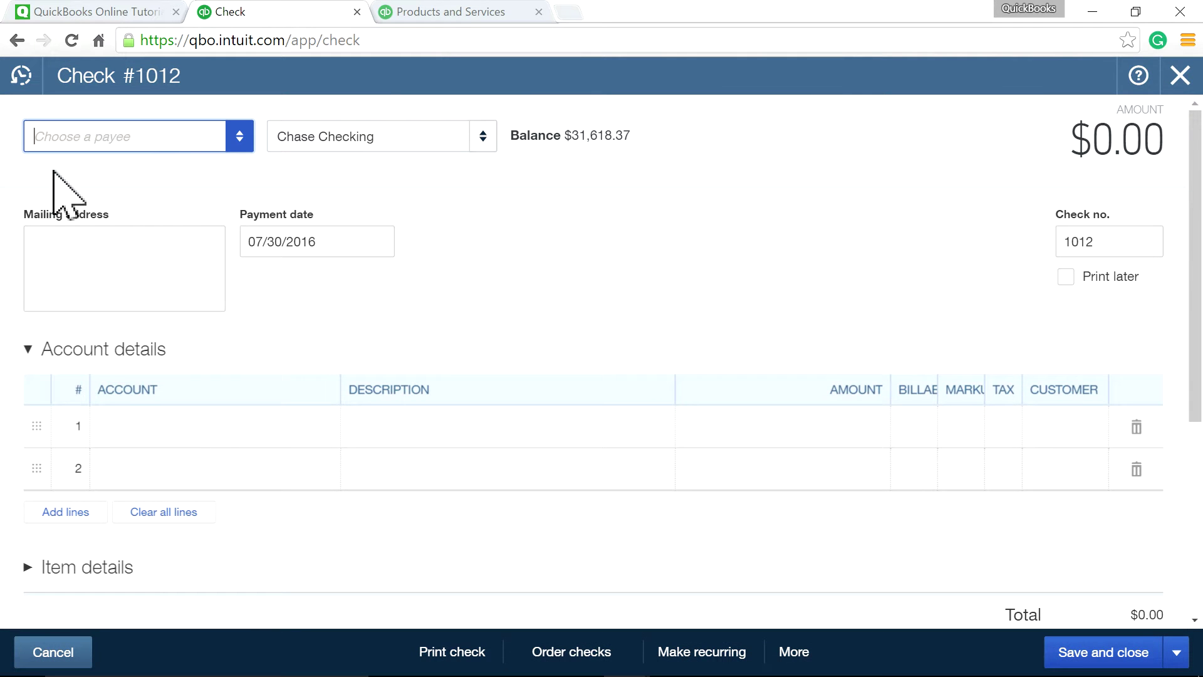
click(239, 136)
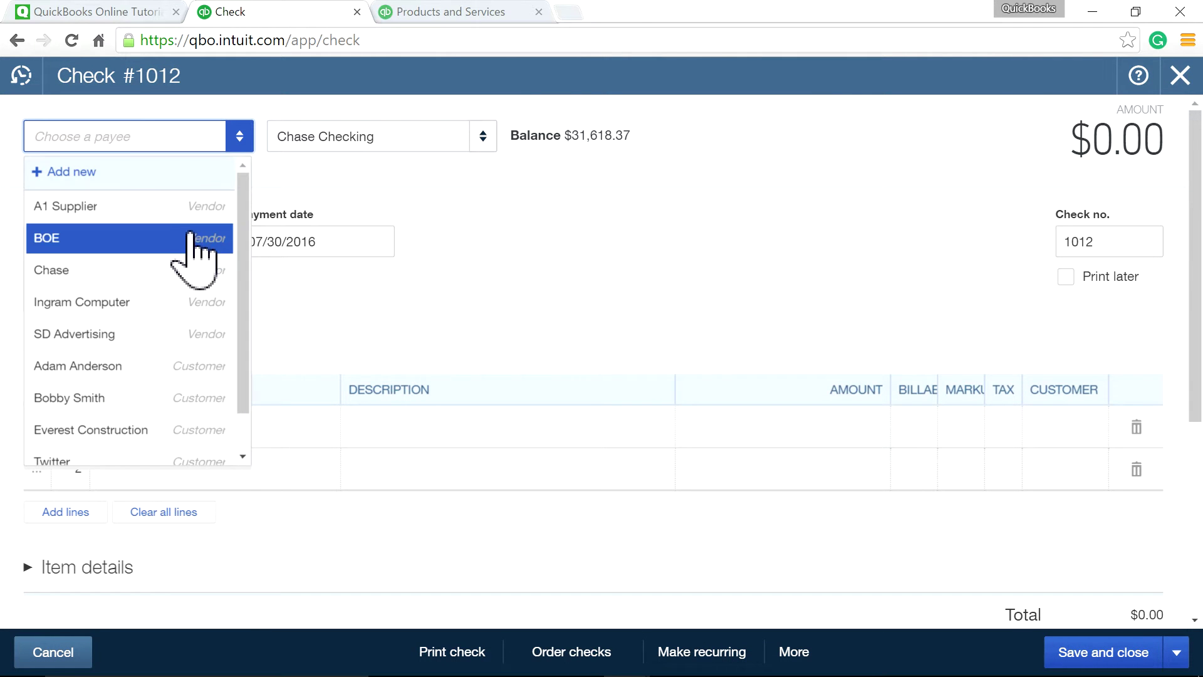
click(169, 206)
scroll(382, 494, down, 3)
click(31, 381)
- Put Product Z on the check's first item line and save and close
click(156, 460)
text(Product X)
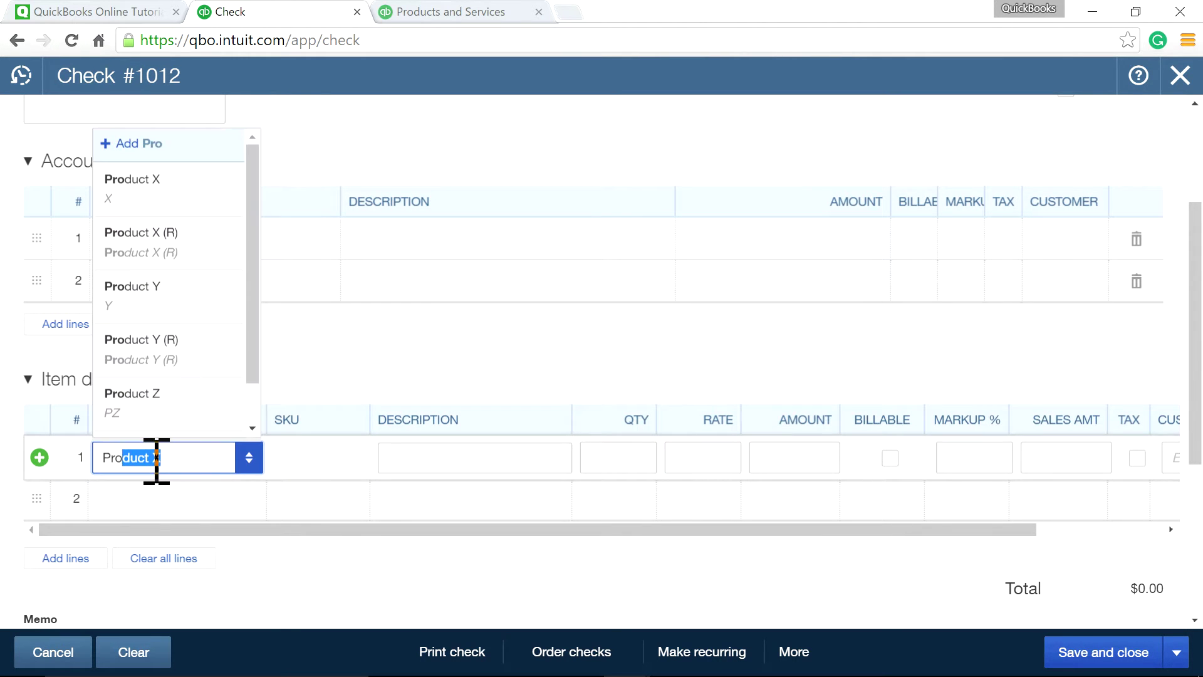
click(164, 407)
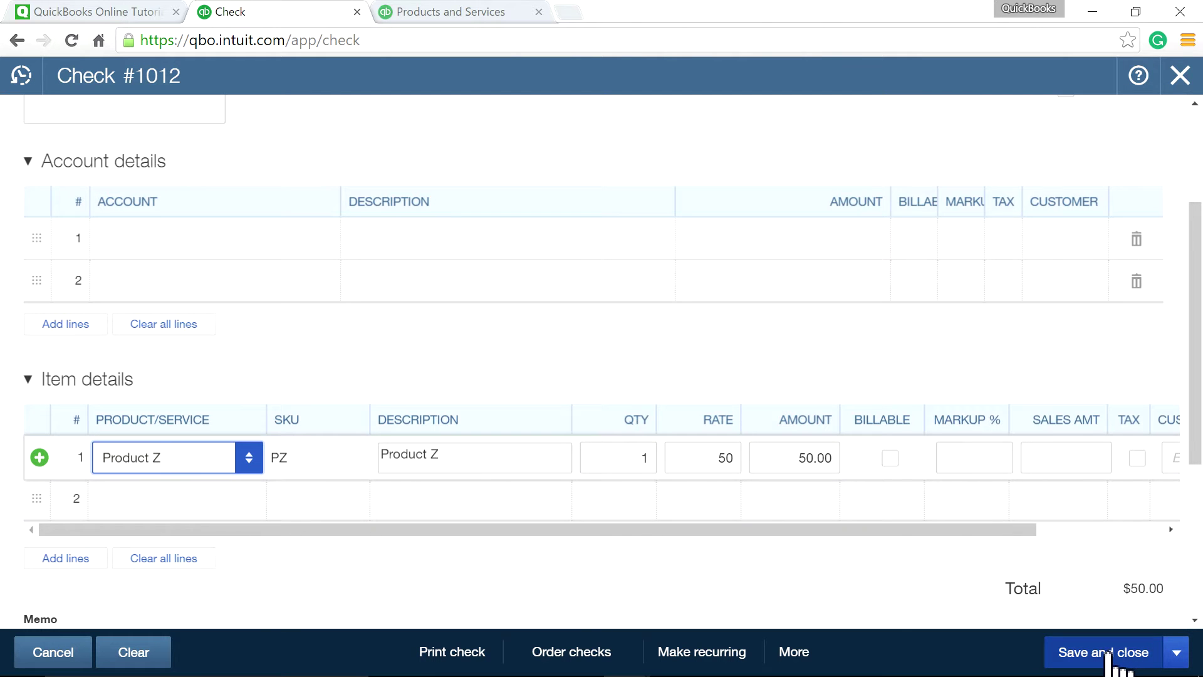
scroll(1009, 501, up, 3)
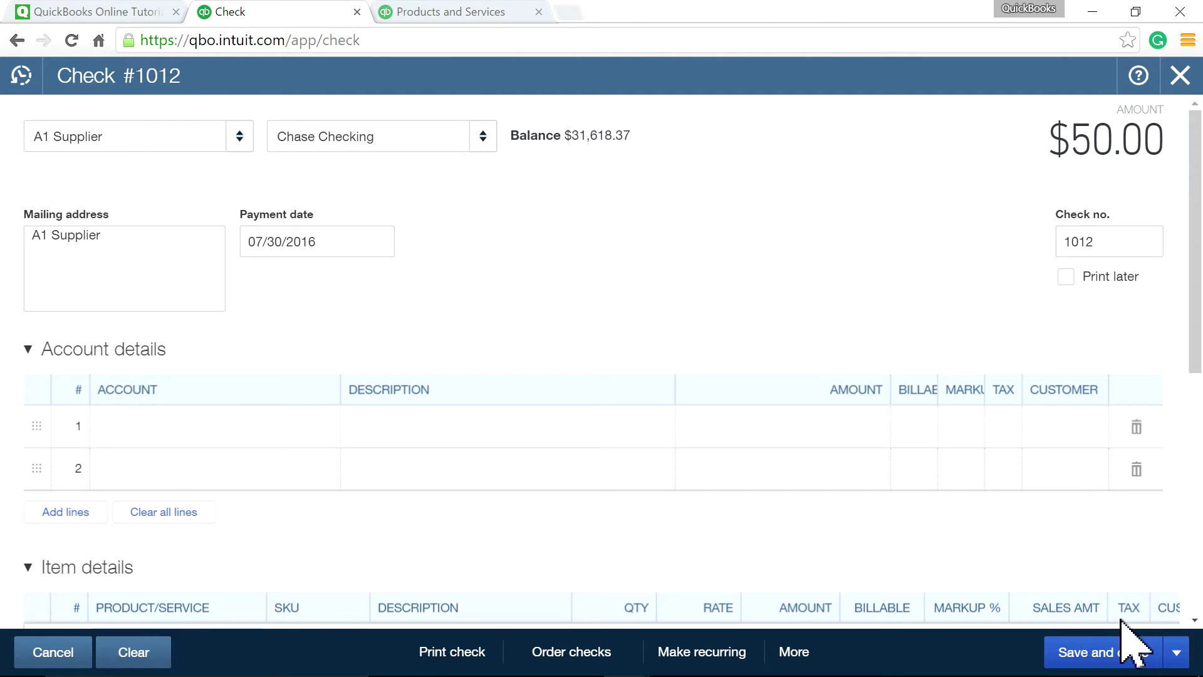
click(1112, 655)
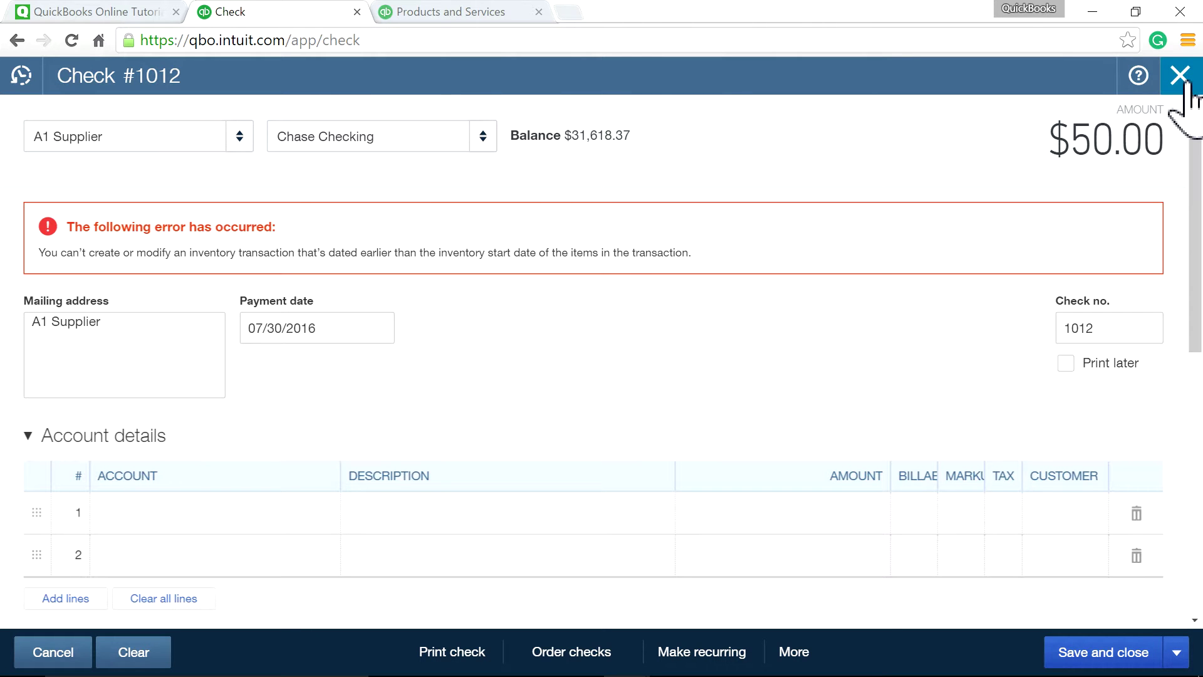
- Fix the inventory start-date error by redating the check to 08/01/2016 and saving
click(379, 327)
click(412, 377)
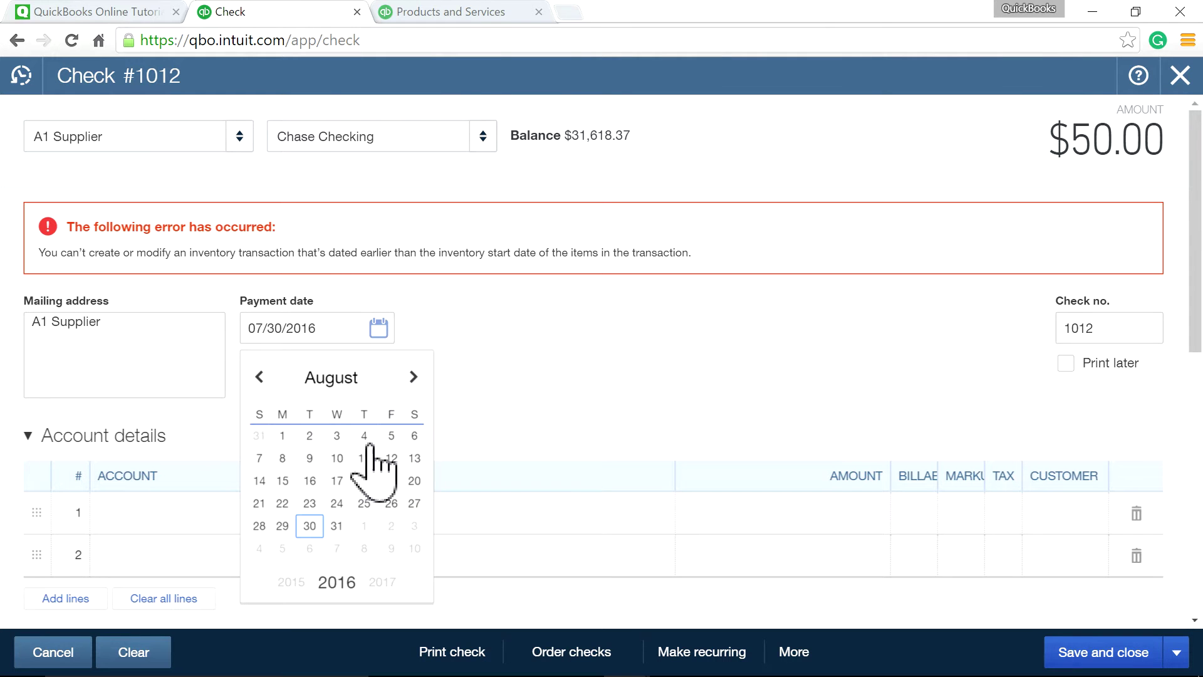
click(281, 436)
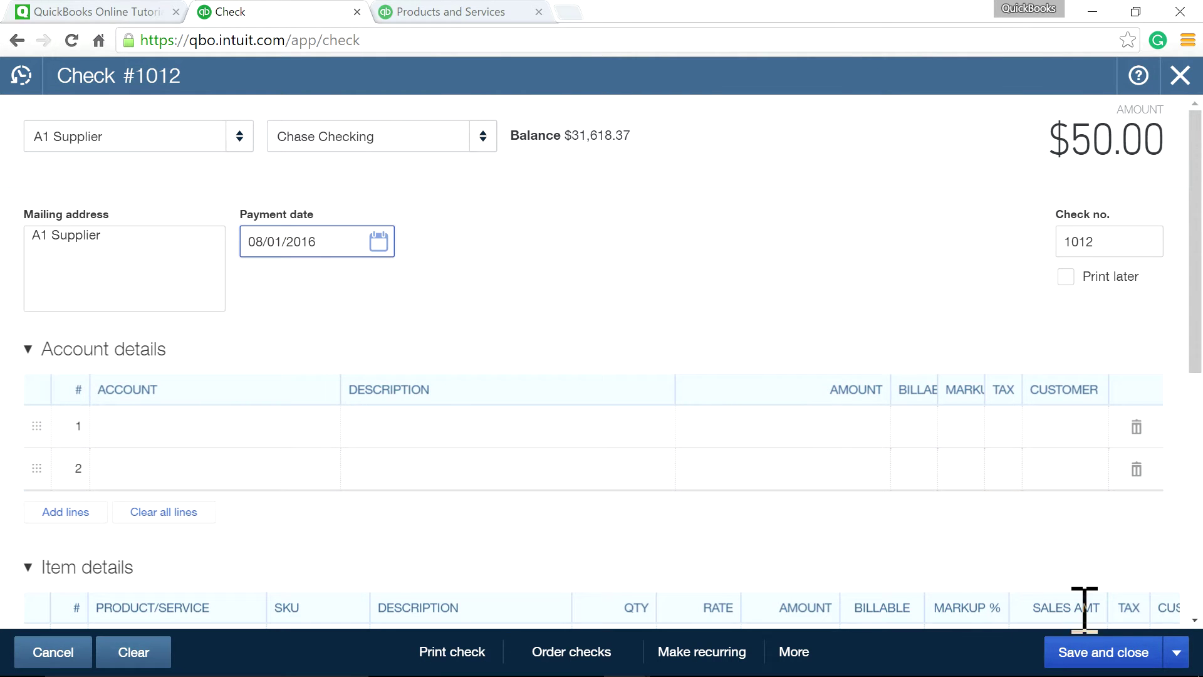
click(830, 401)
key(ctrl+alt+d)
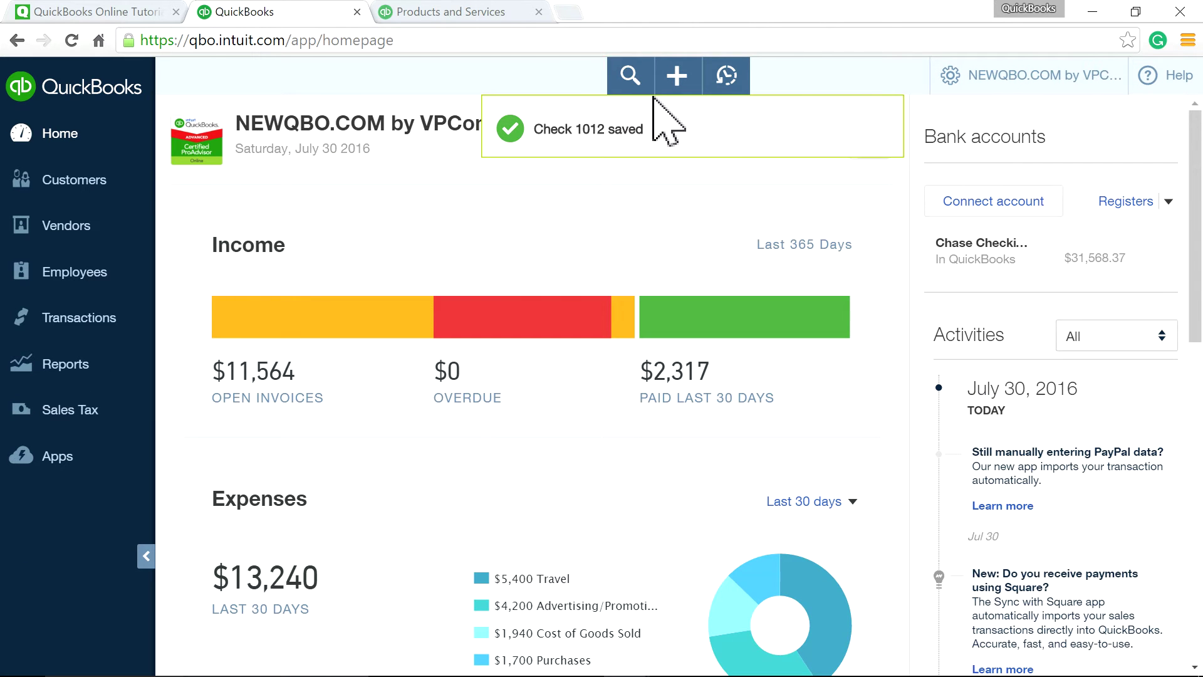
- Search products for 'z' to confirm Product Z's quantity is 1, then reload the homepage
click(460, 13)
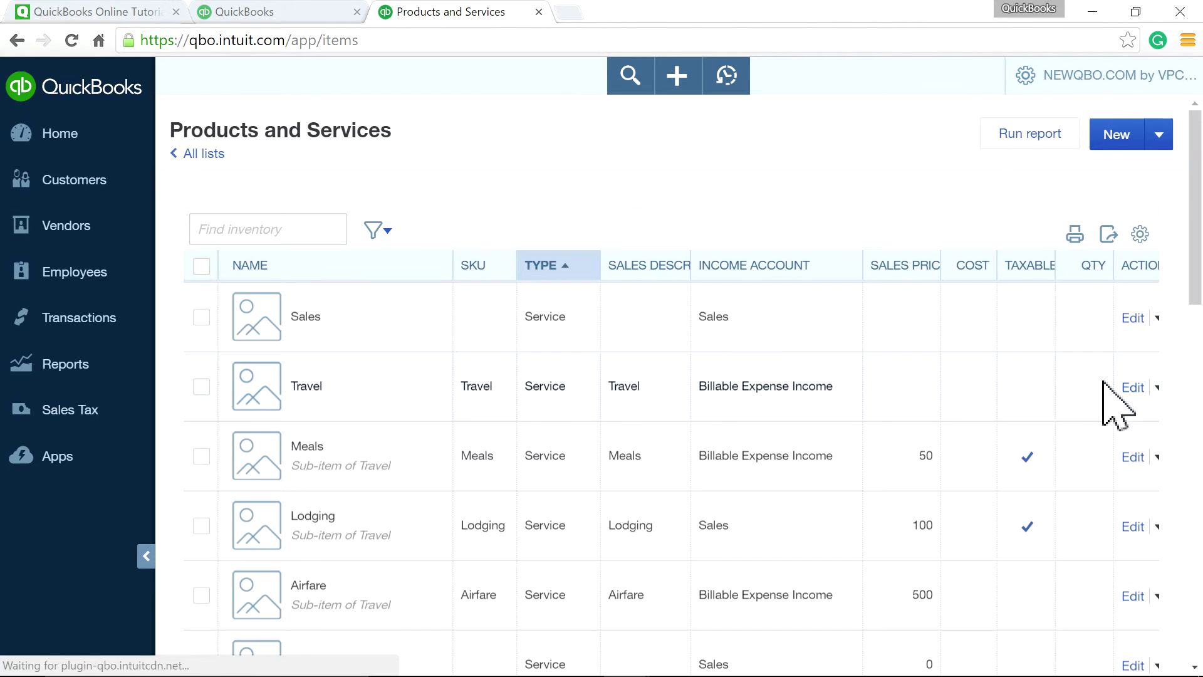
click(294, 230)
text(z)
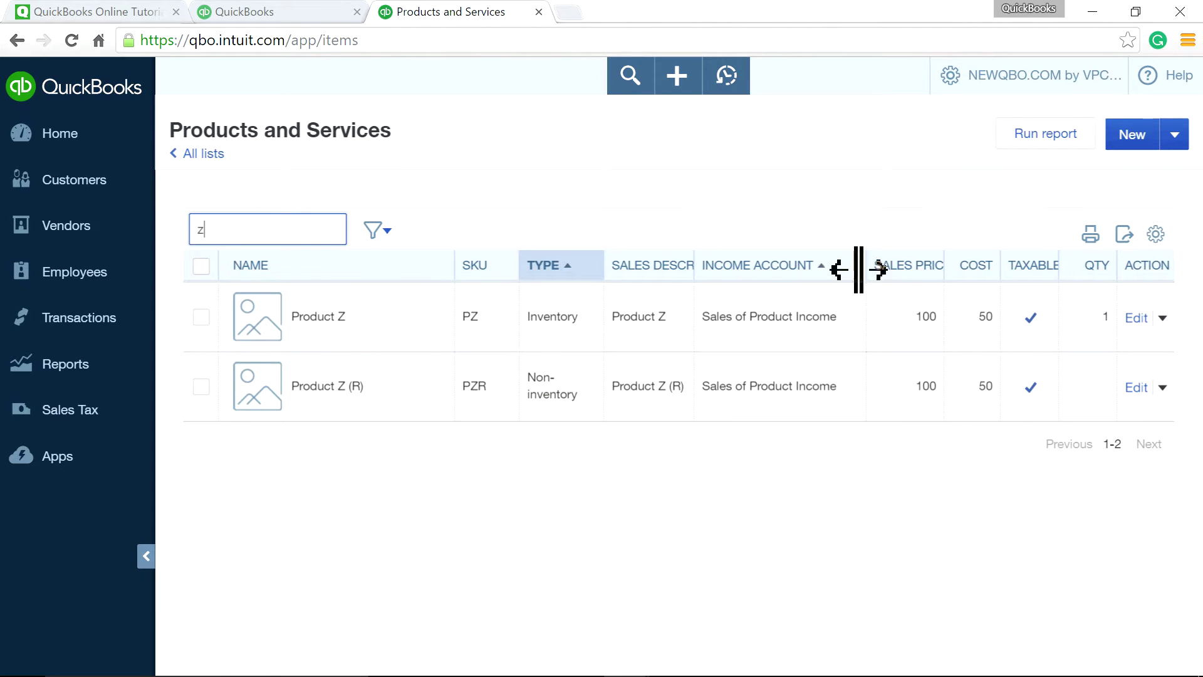
click(331, 7)
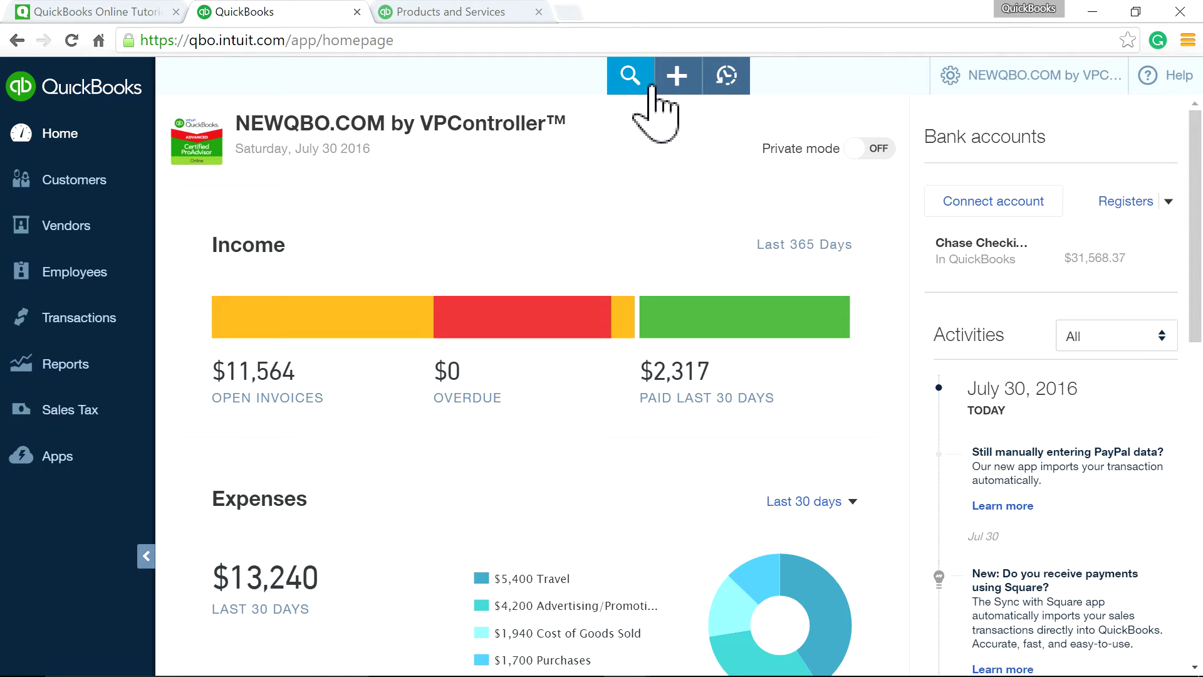
click(688, 81)
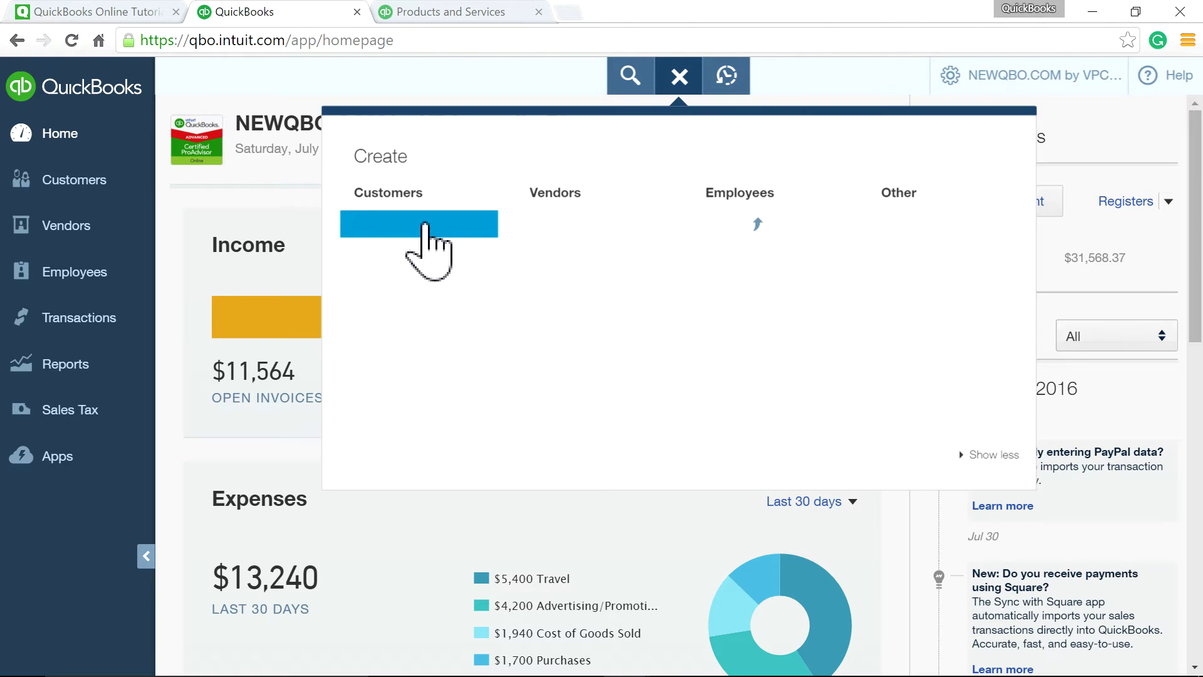
click(72, 40)
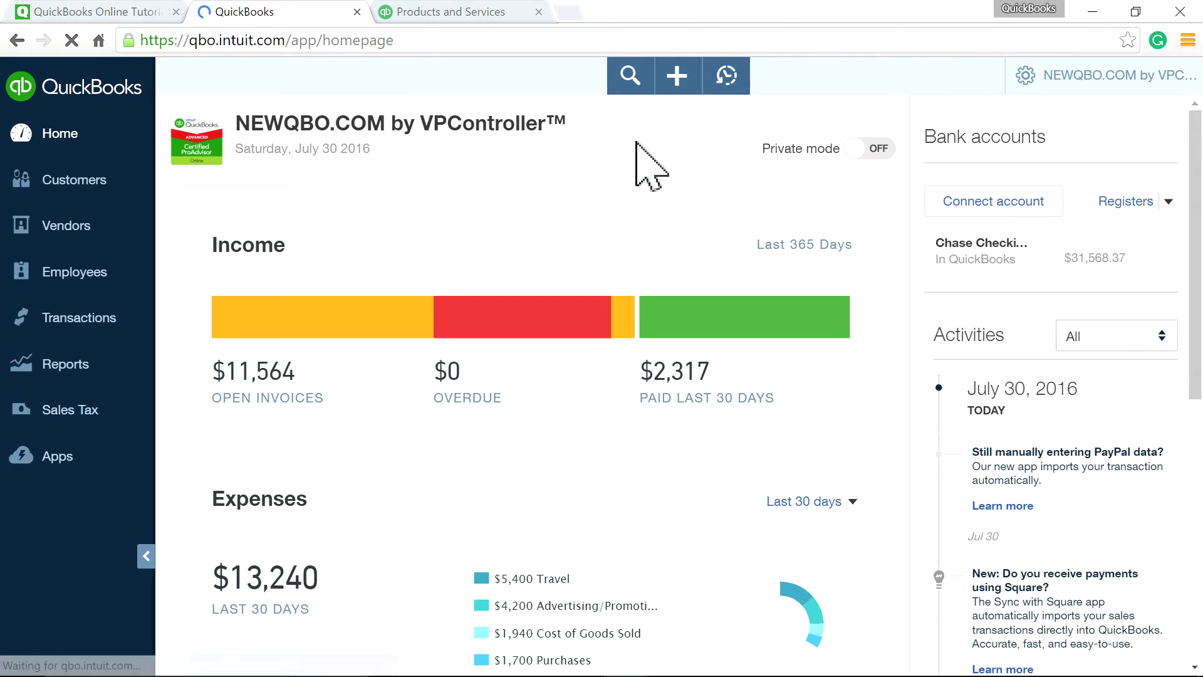
- Start a new invoice for the customer and collapse the side panel
click(669, 76)
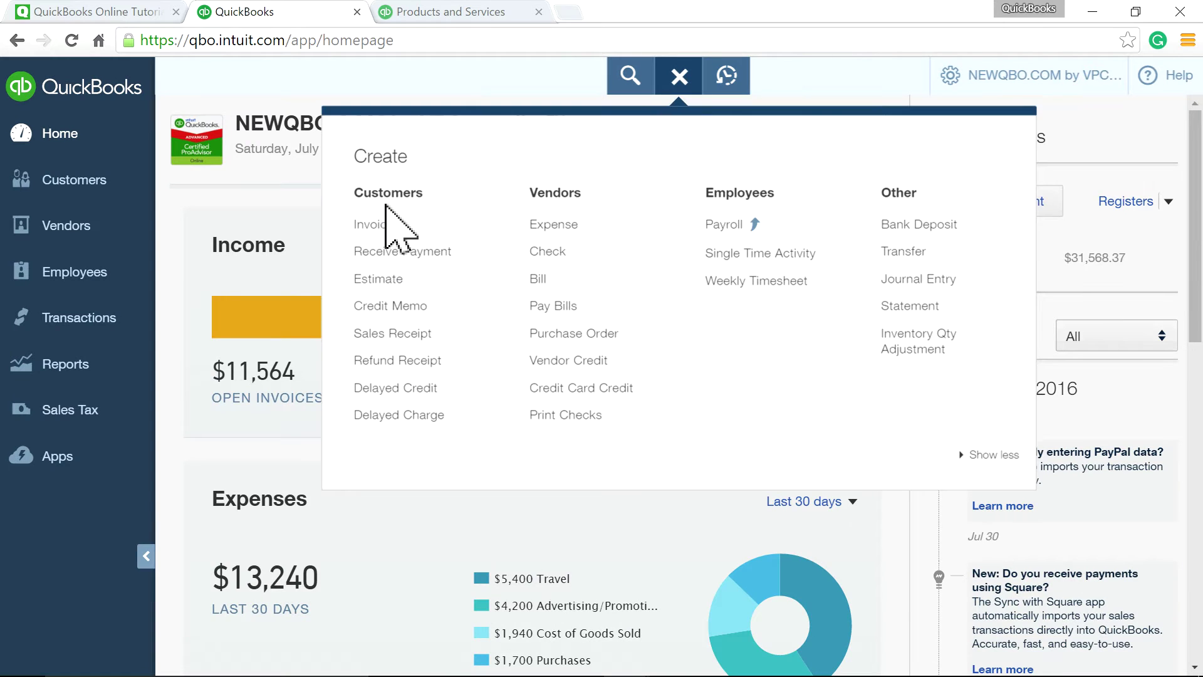
click(384, 226)
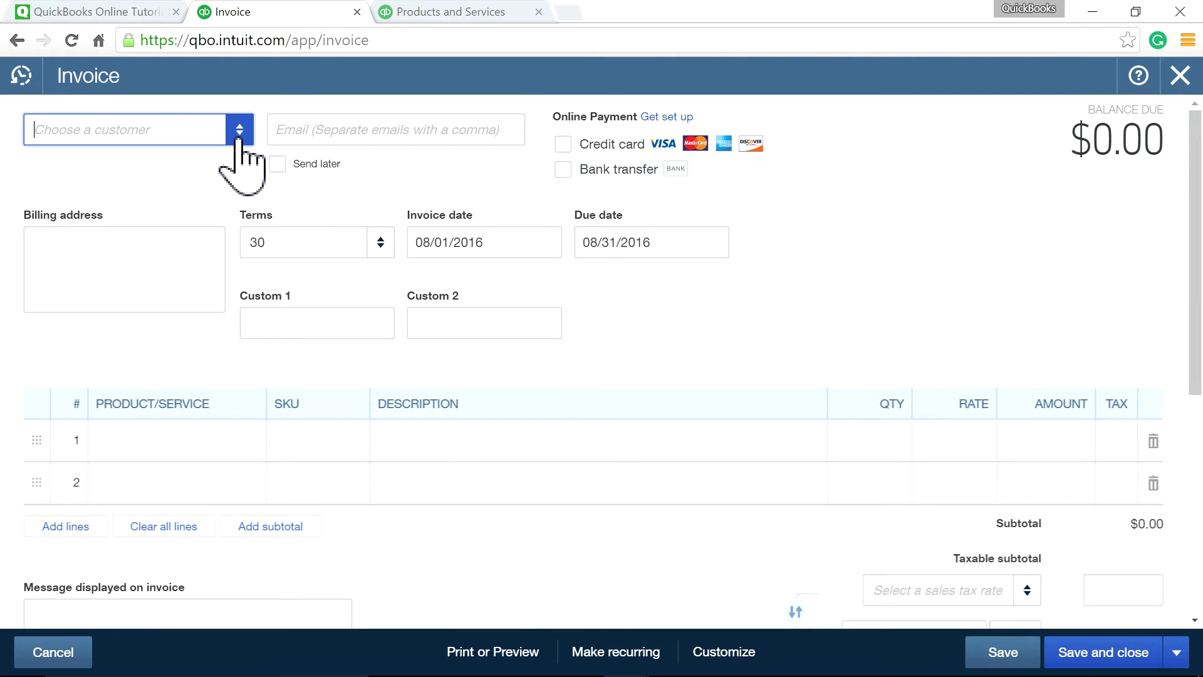
click(239, 133)
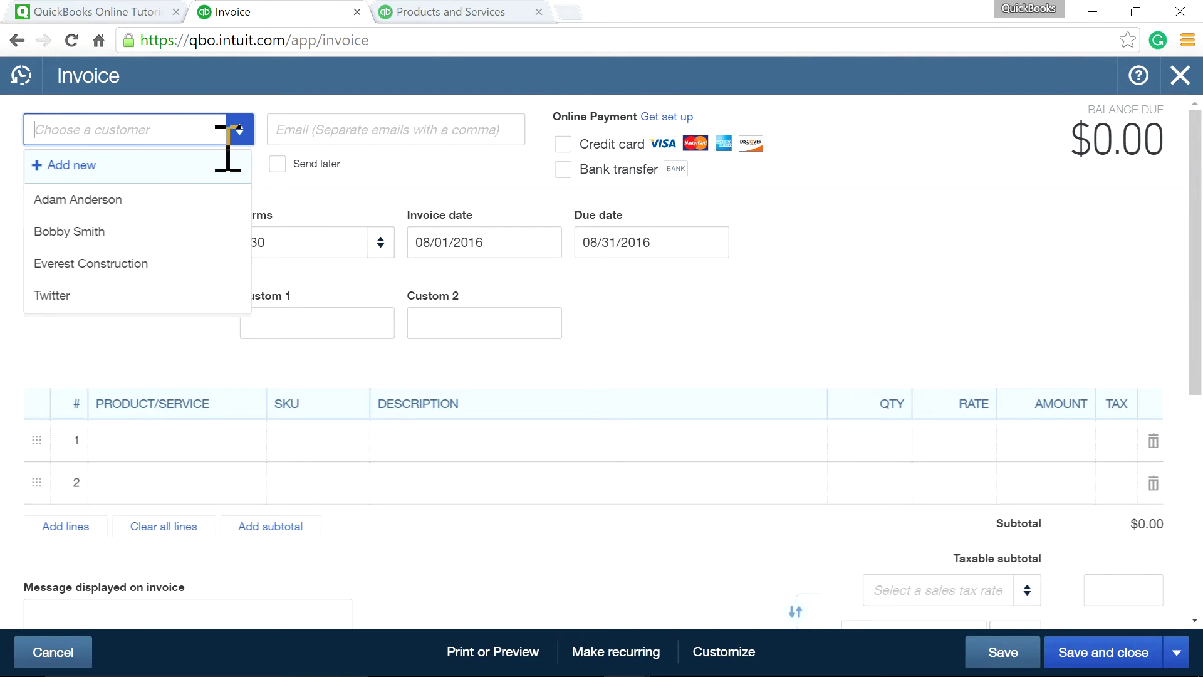
click(149, 210)
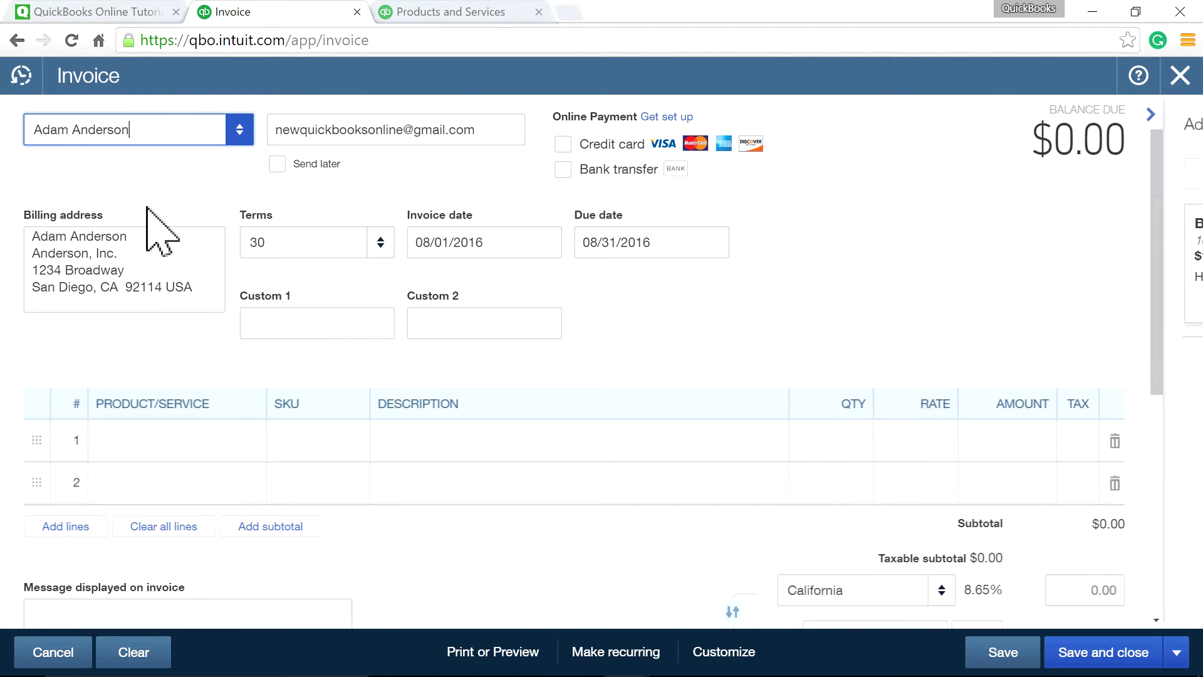
click(972, 122)
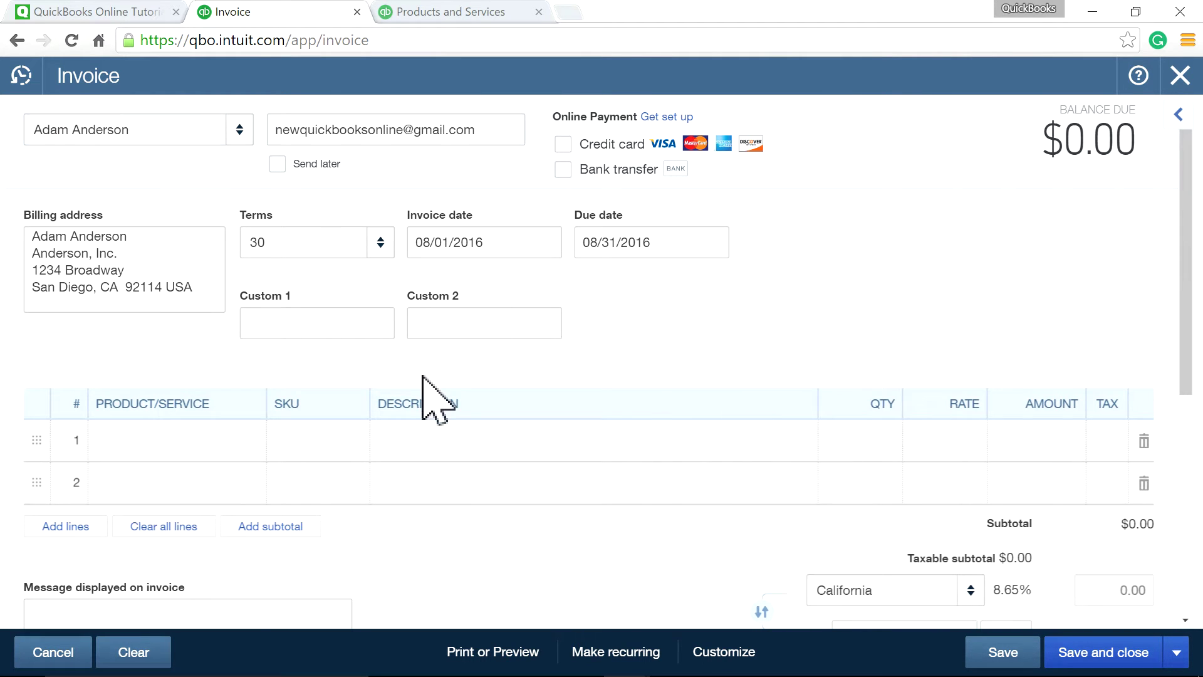
- Bill one Product Z at 100 on line 1 and save the $108.65 invoice
click(179, 440)
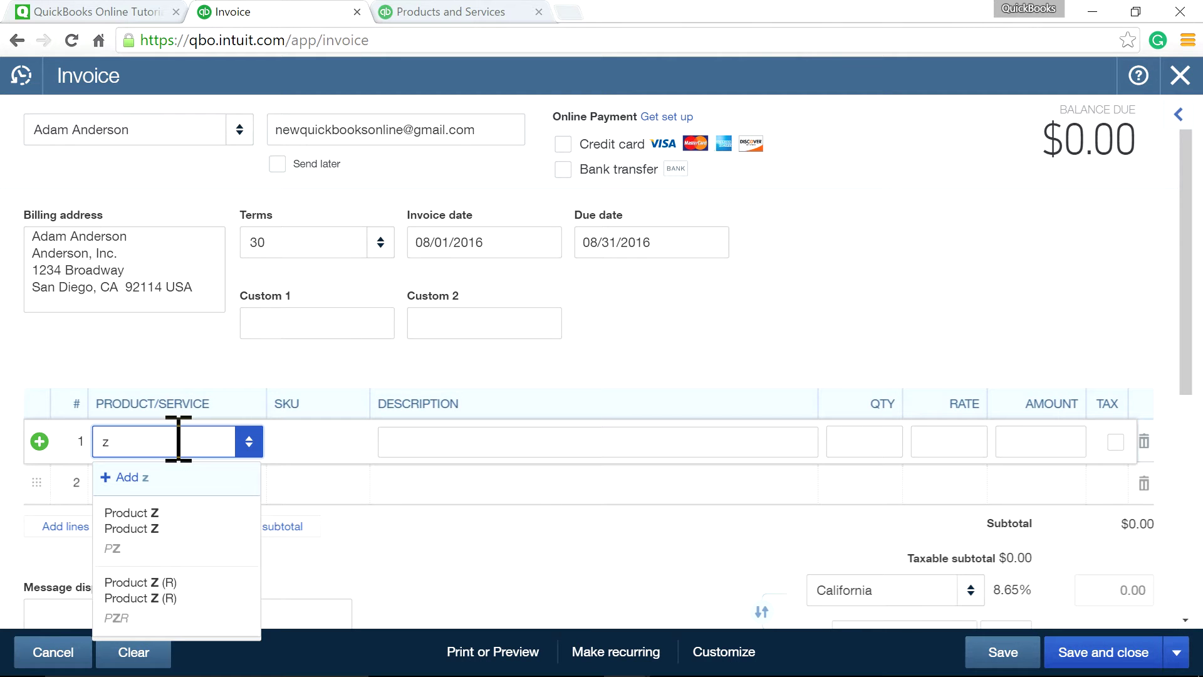
click(169, 524)
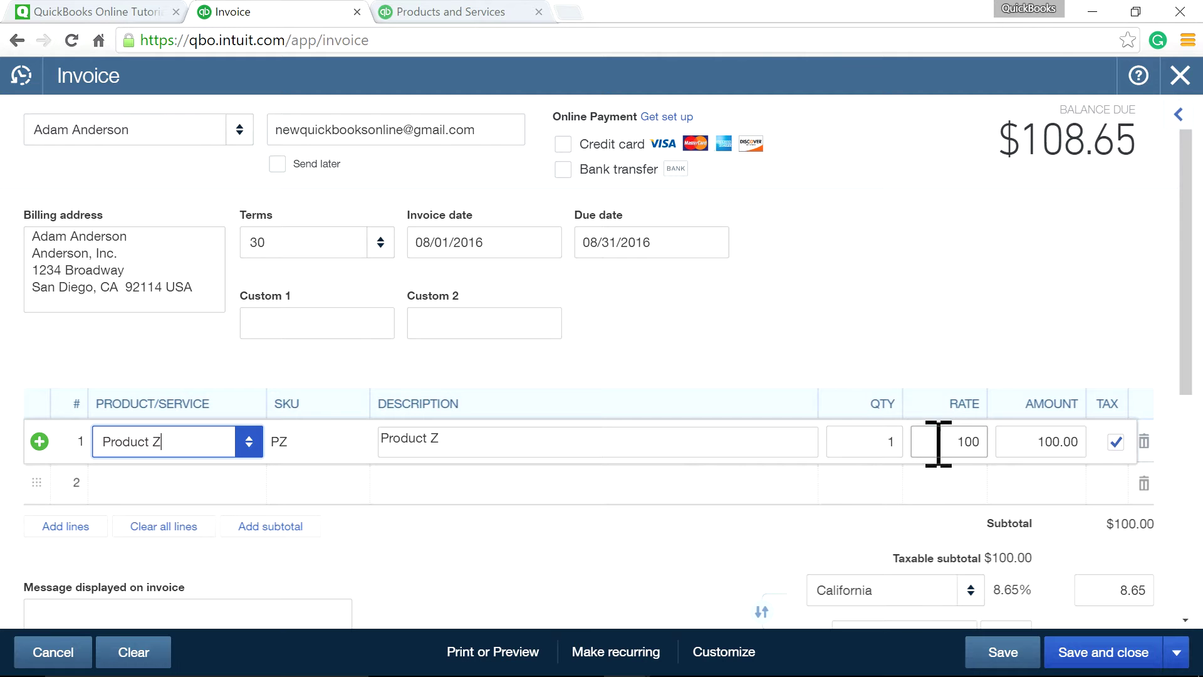
scroll(877, 505, down, 3)
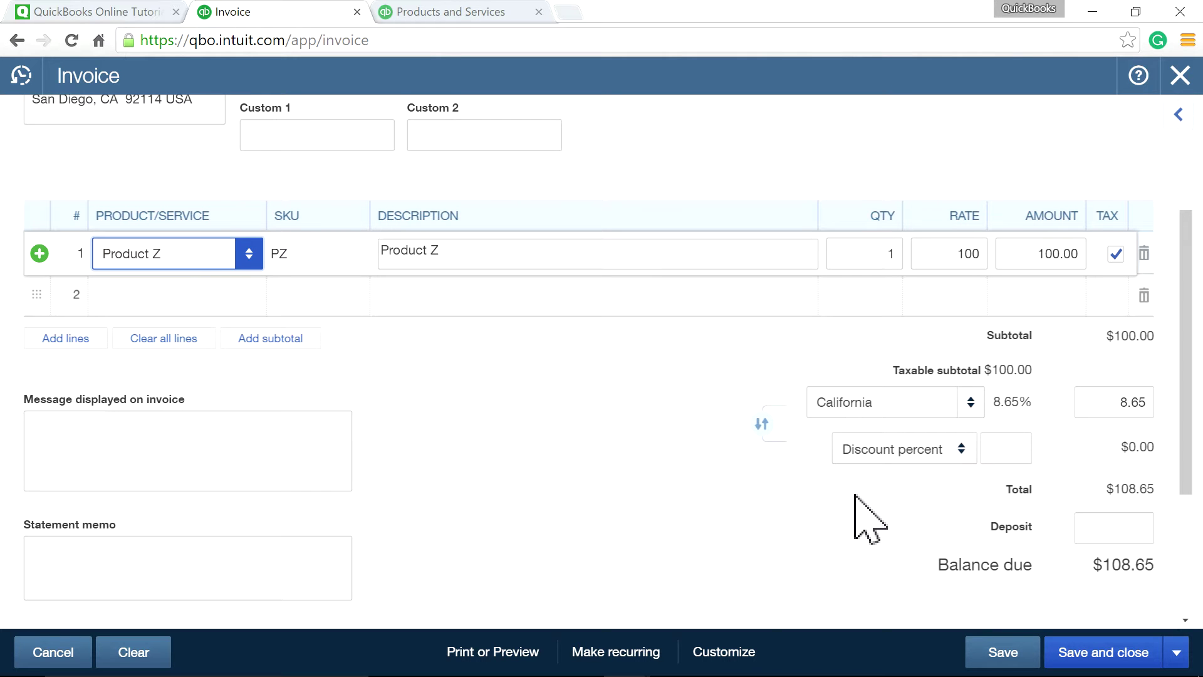
scroll(857, 501, up, 3)
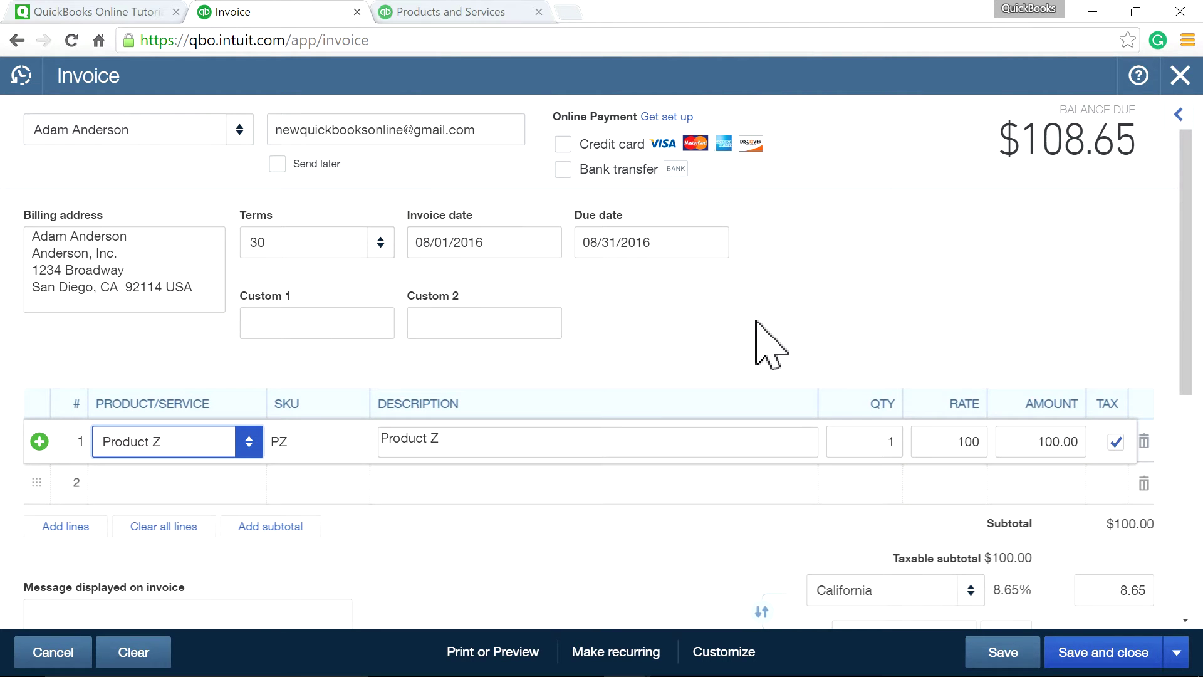
click(997, 653)
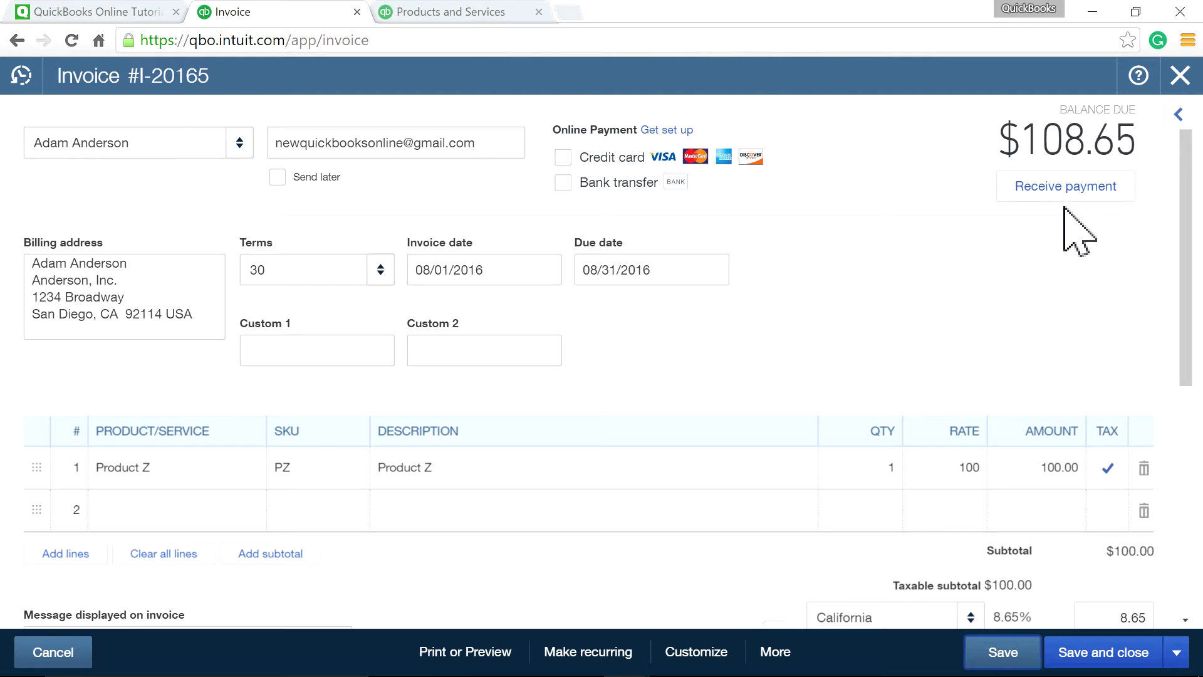
- Record the $108.65 payment for invoice I-20165 into Chase Checking
click(1003, 188)
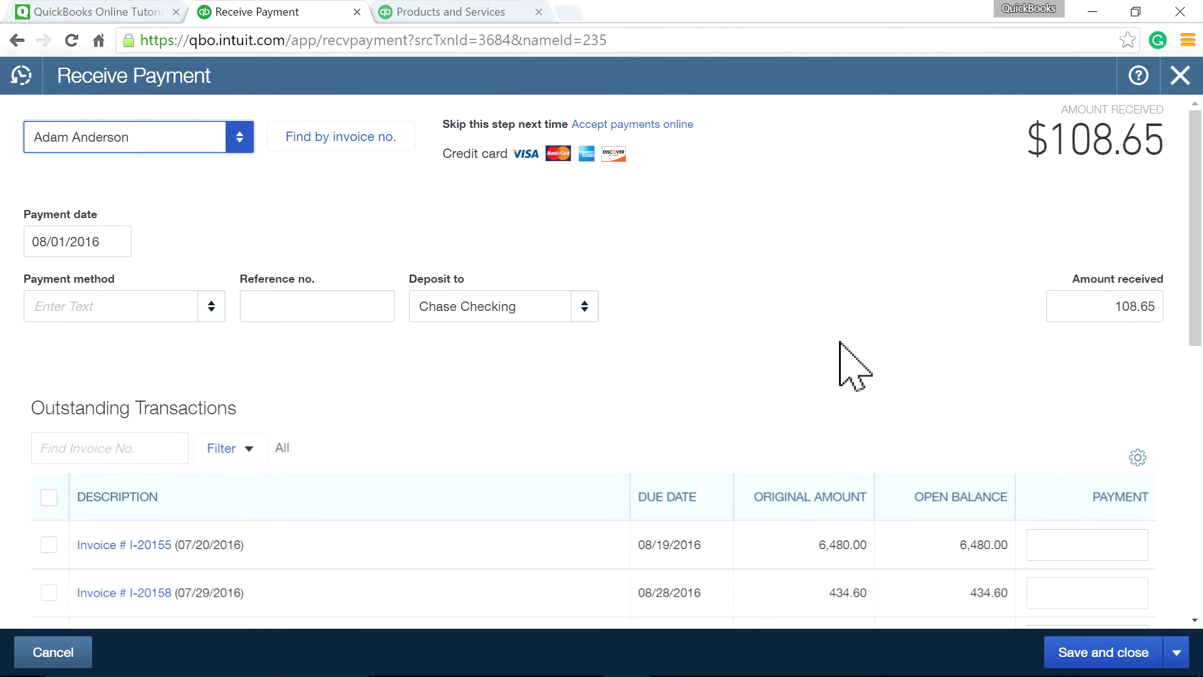
scroll(822, 339, down, 3)
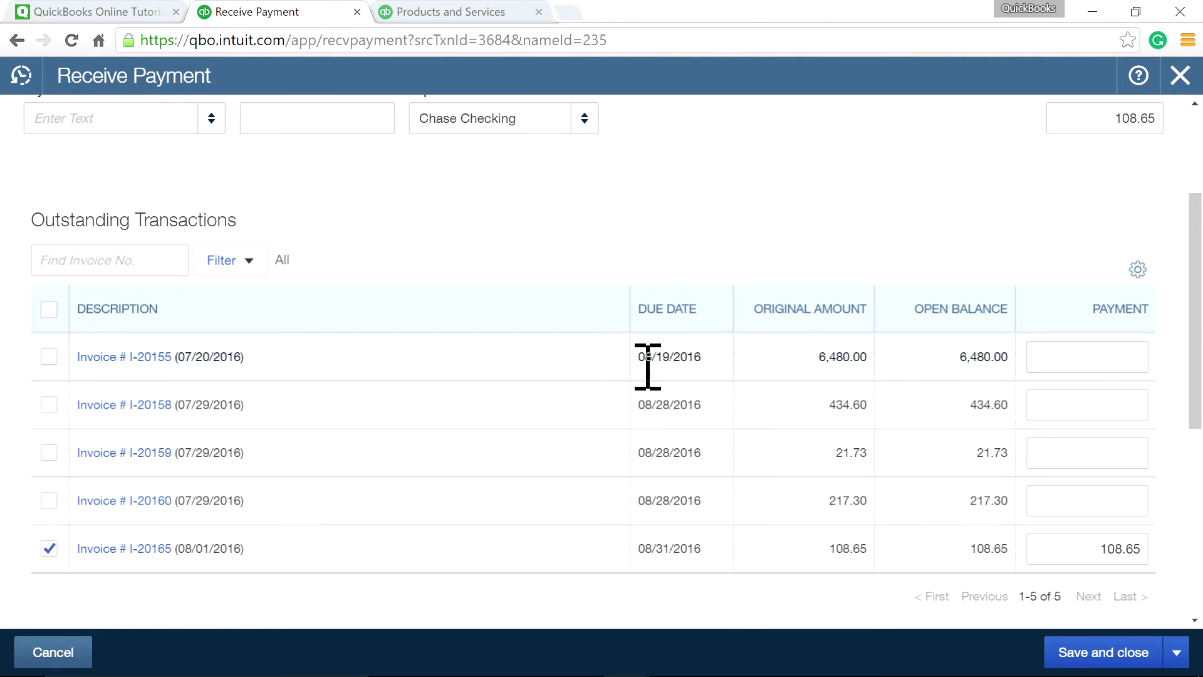
click(1099, 656)
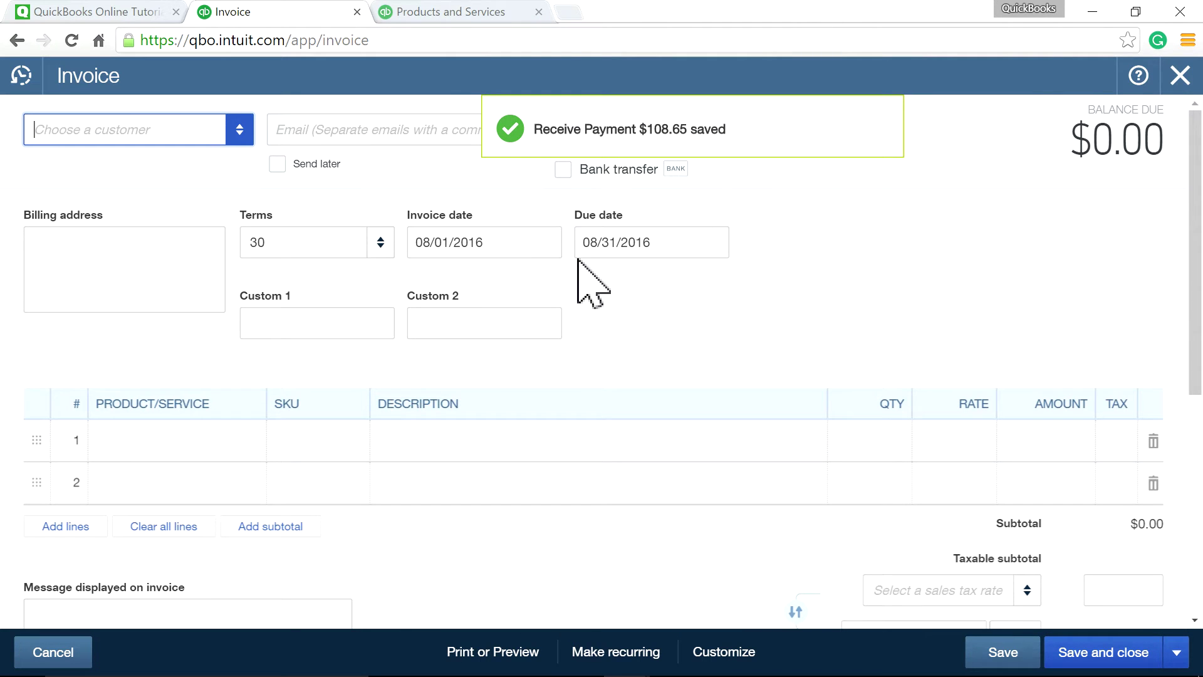
- Start a new refund receipt and choose the customer receiving the refund
click(1177, 78)
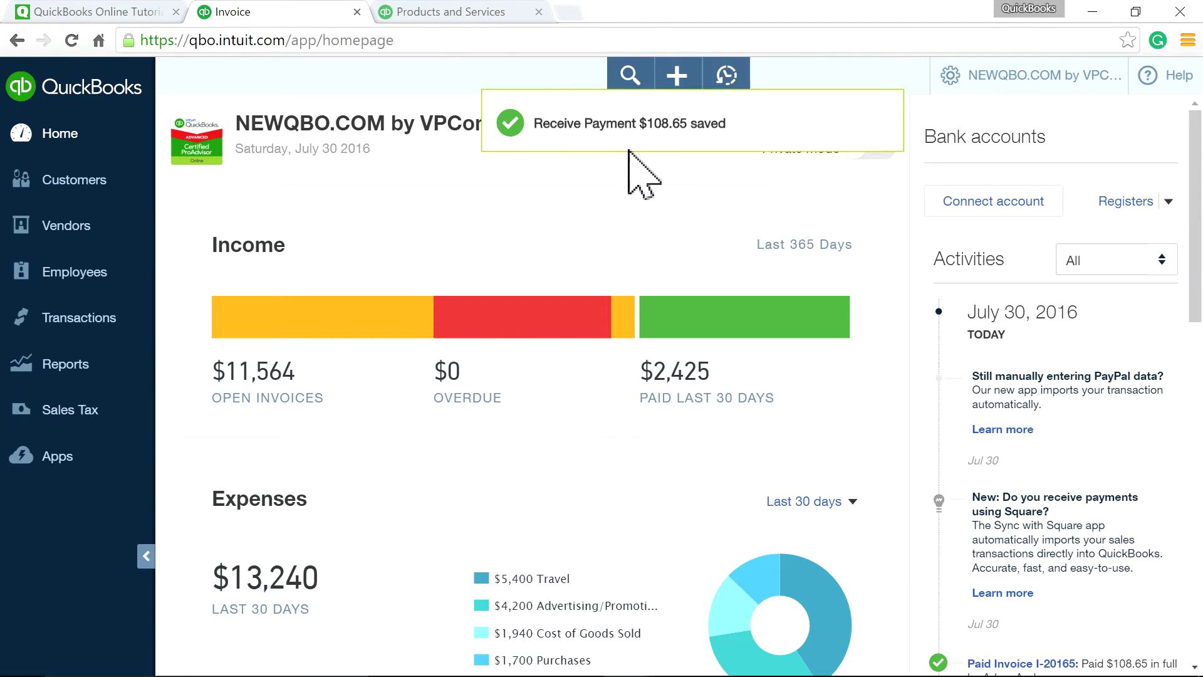
click(674, 78)
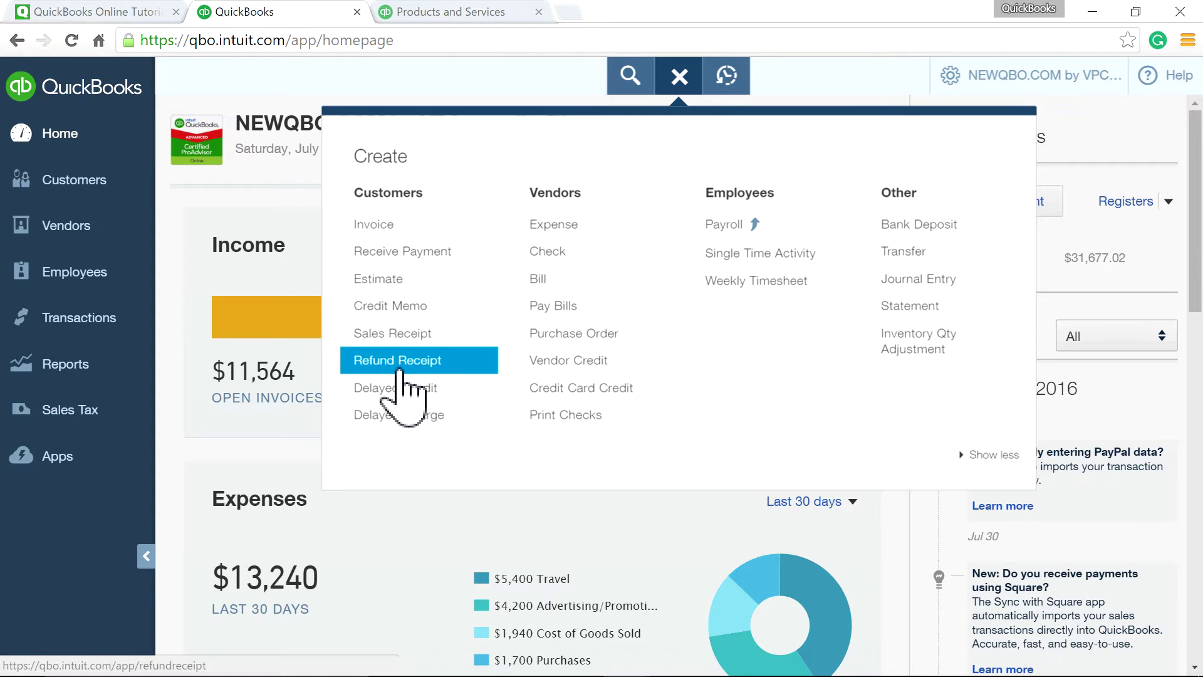
click(406, 362)
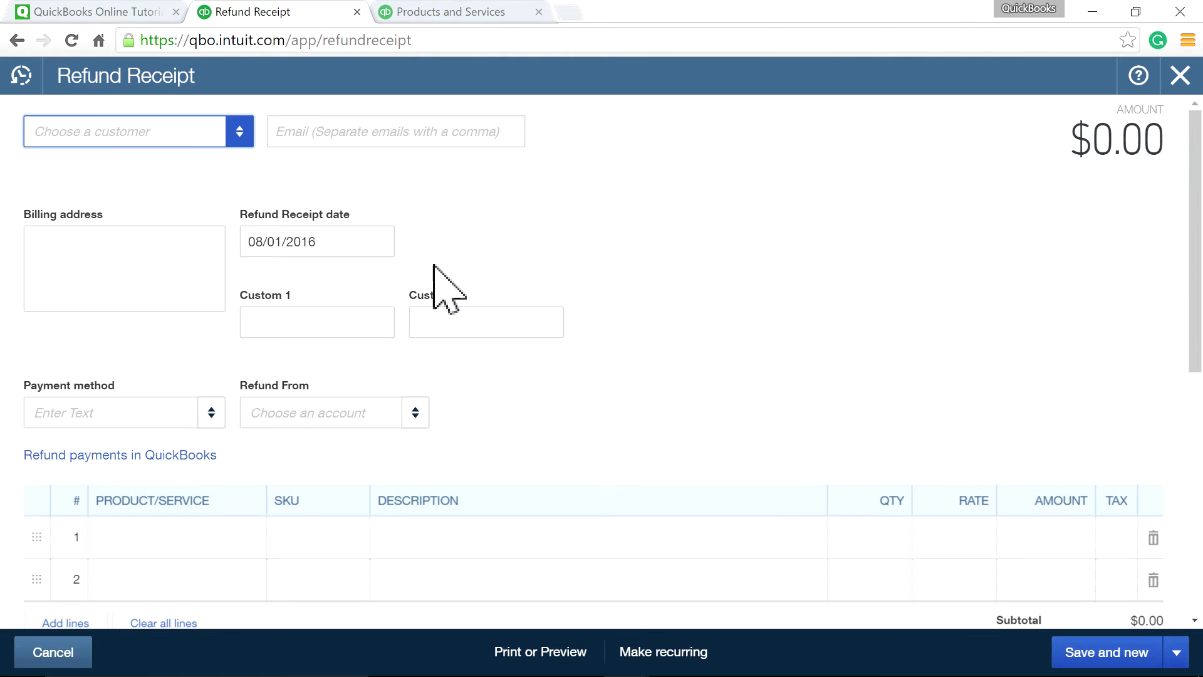
click(241, 132)
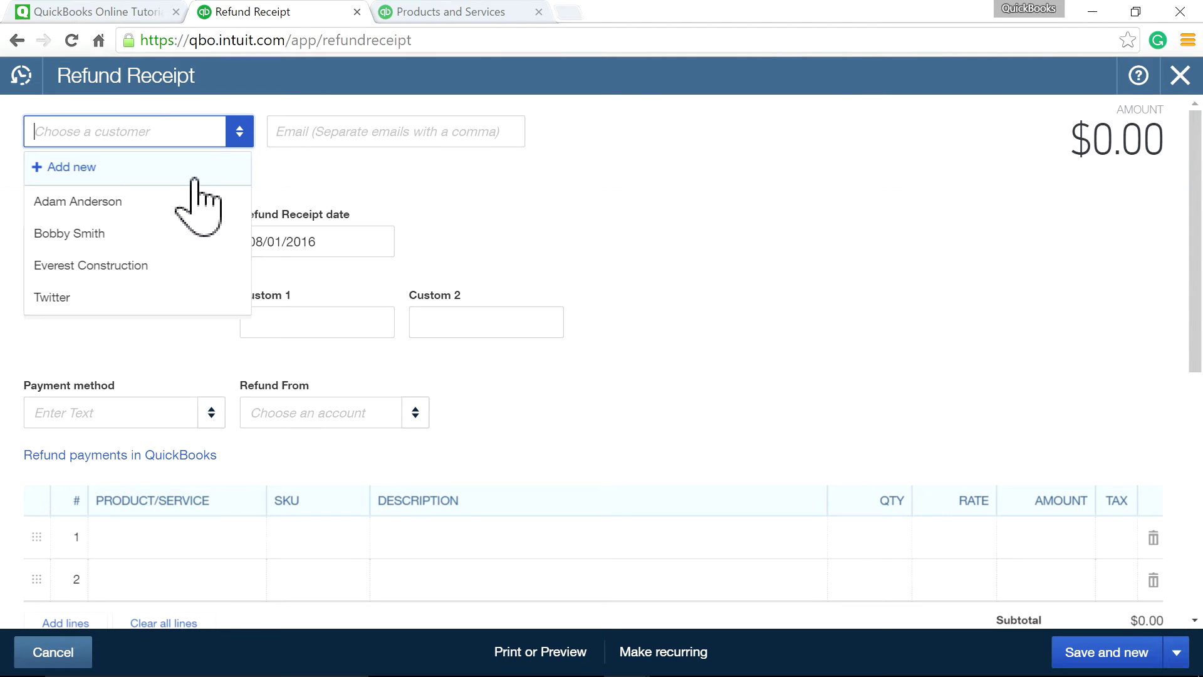
click(157, 201)
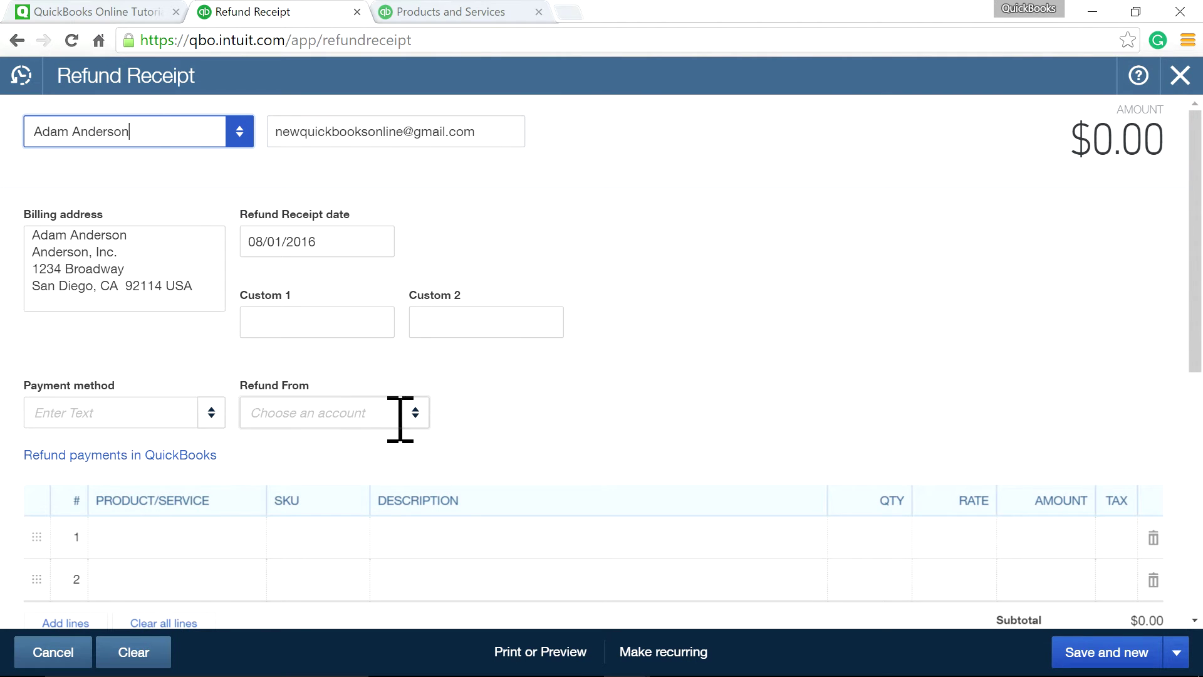
- Refund from Chase Checking by Check, dated 08/02/2016
click(413, 416)
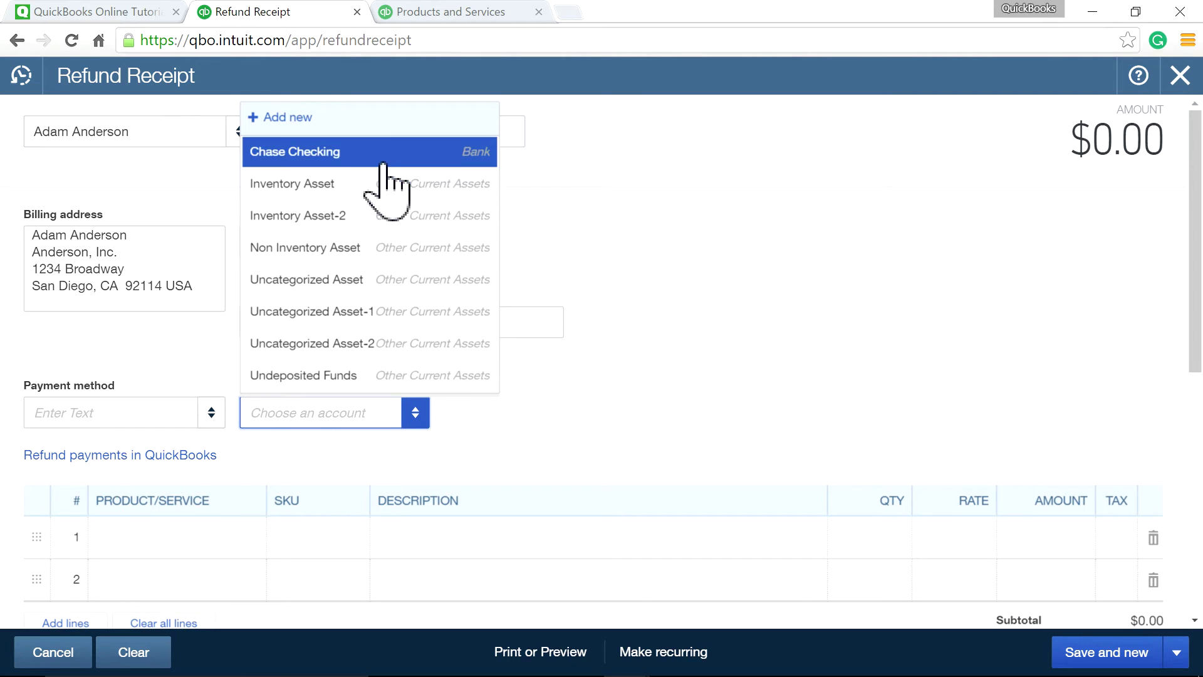
click(383, 162)
click(208, 416)
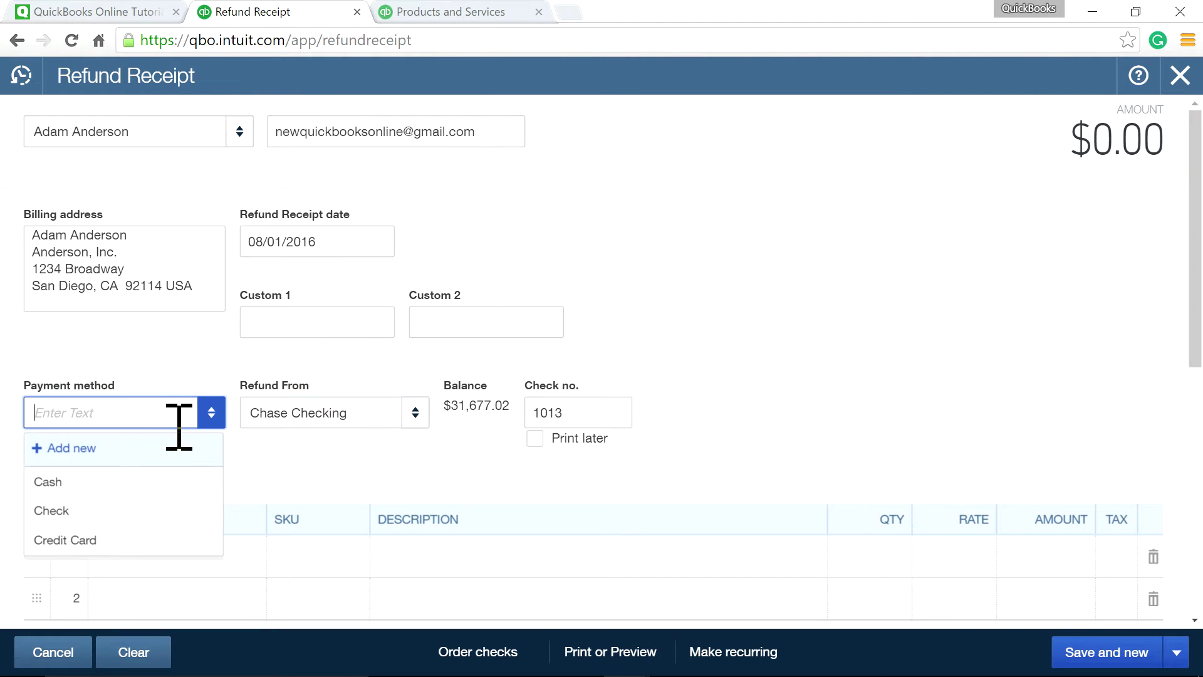
click(122, 510)
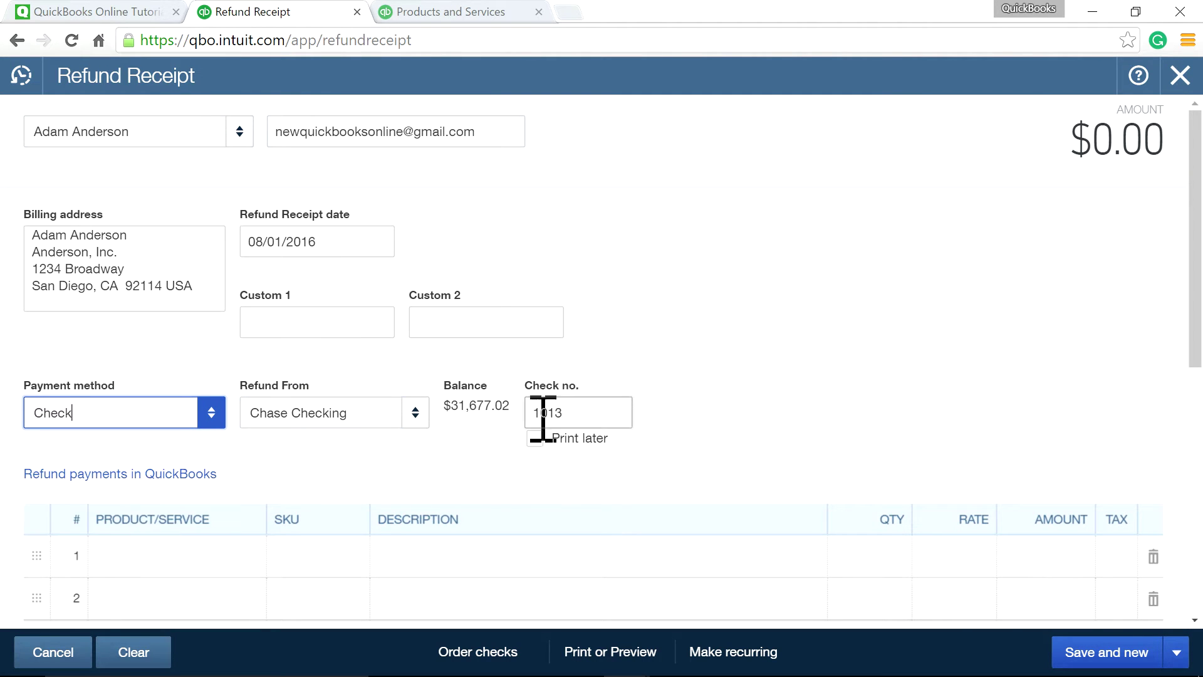
scroll(706, 429, down, 3)
scroll(739, 430, up, 3)
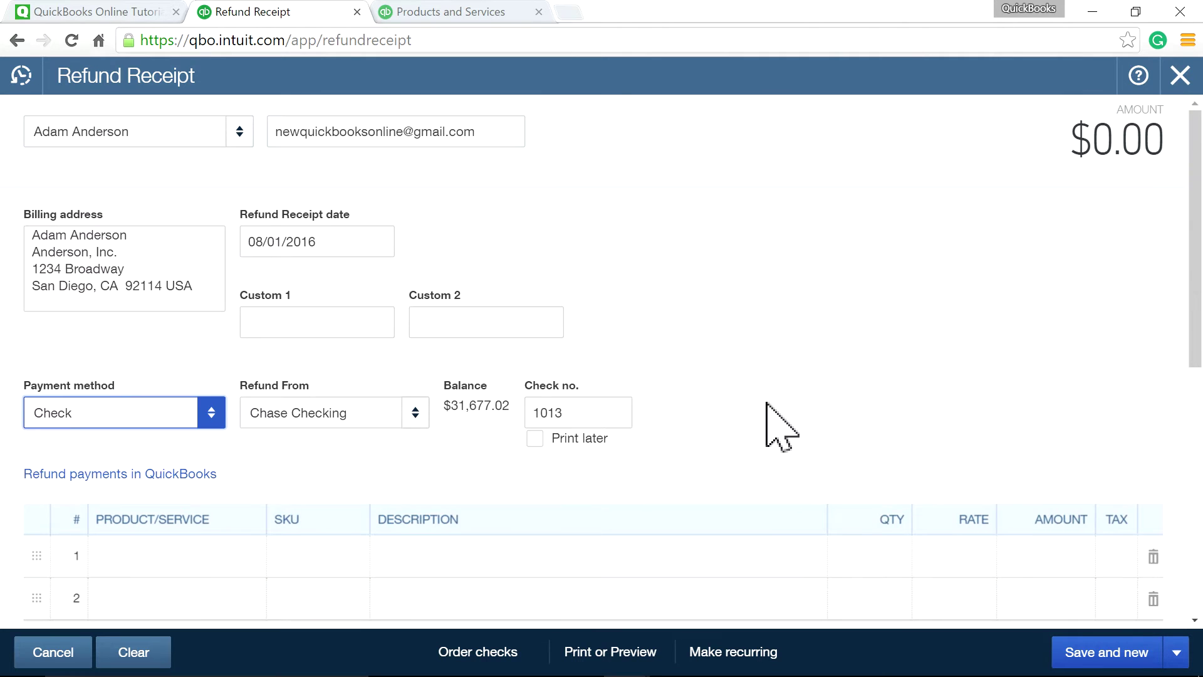
click(378, 241)
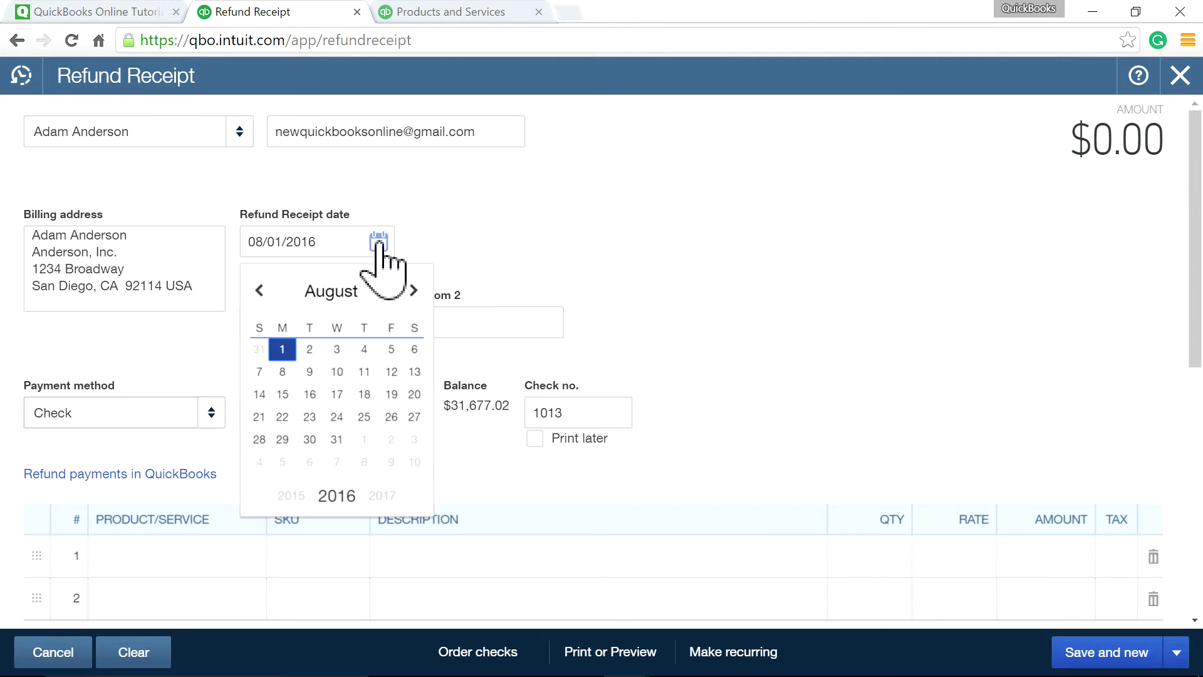
click(311, 349)
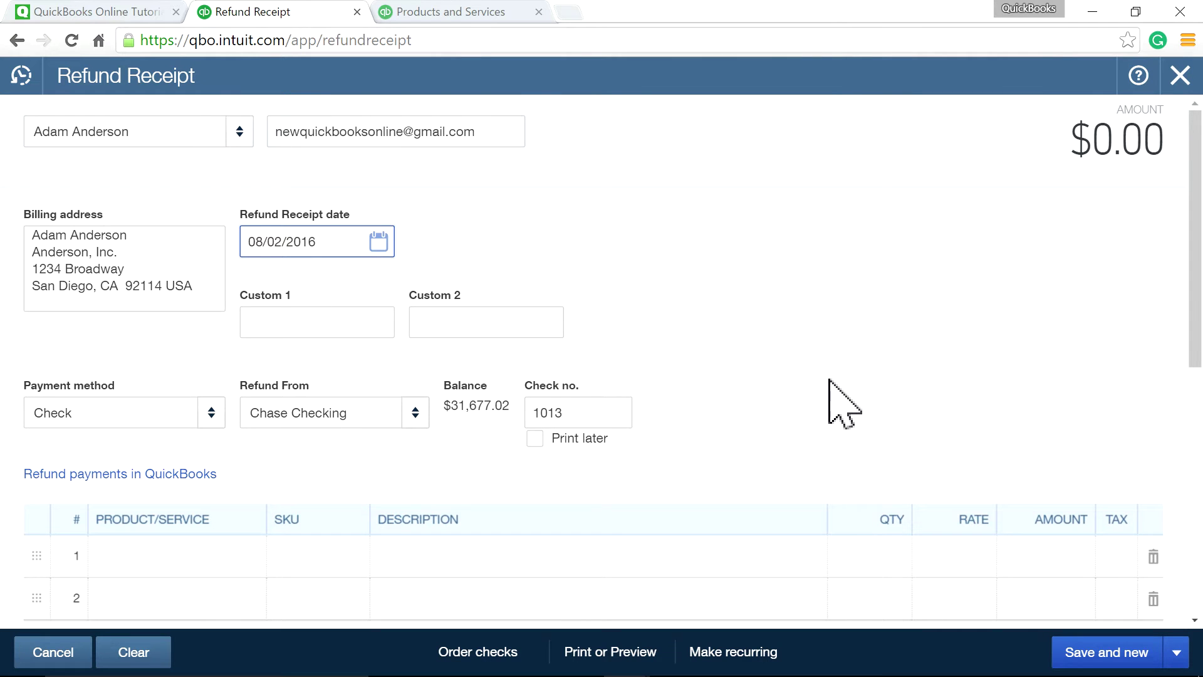
- Put Product Z (R) on line 1 and verify the $108.65 total refunded
click(223, 556)
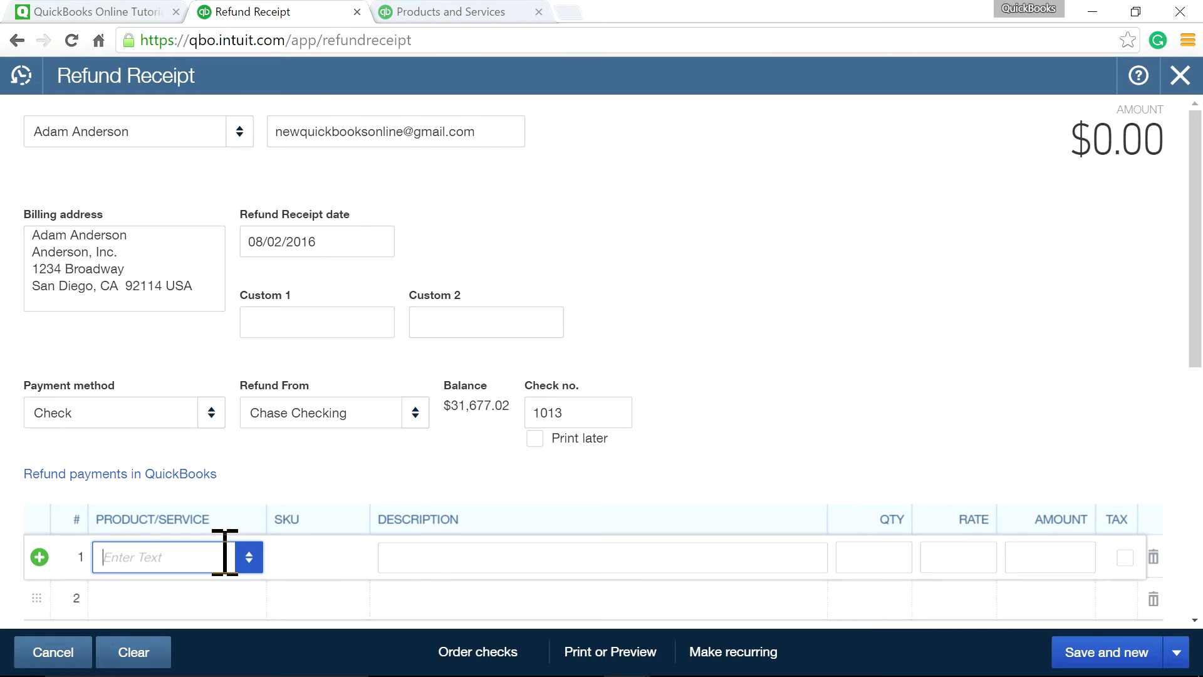
text(p)
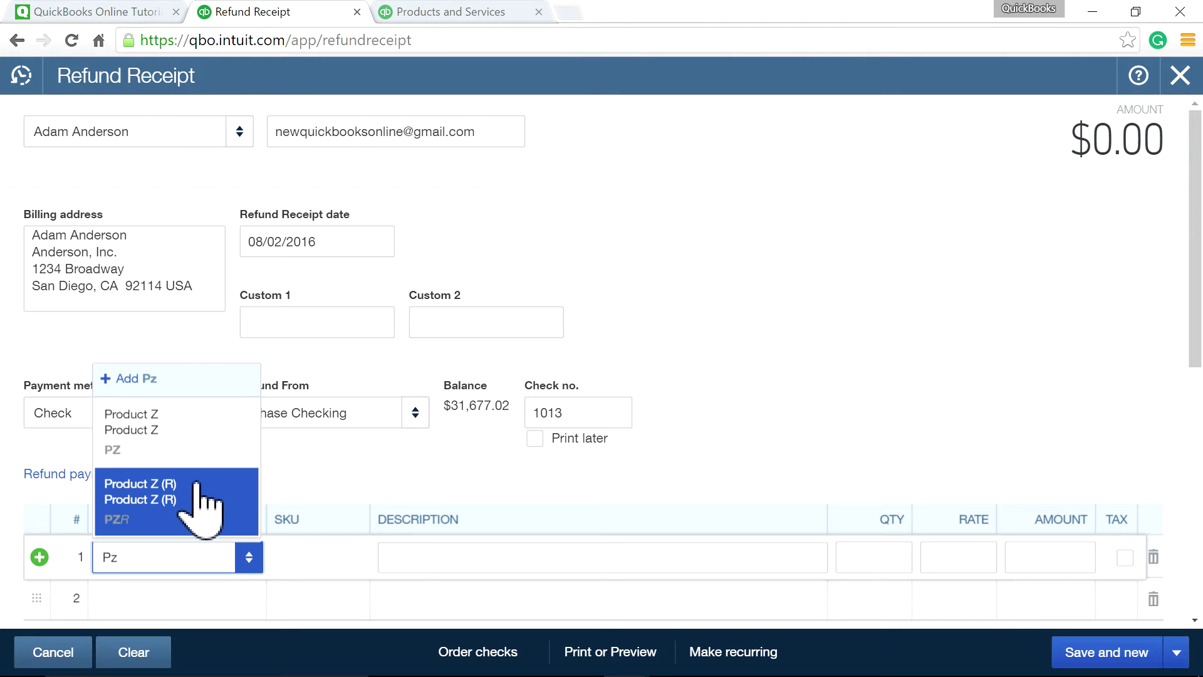
click(183, 495)
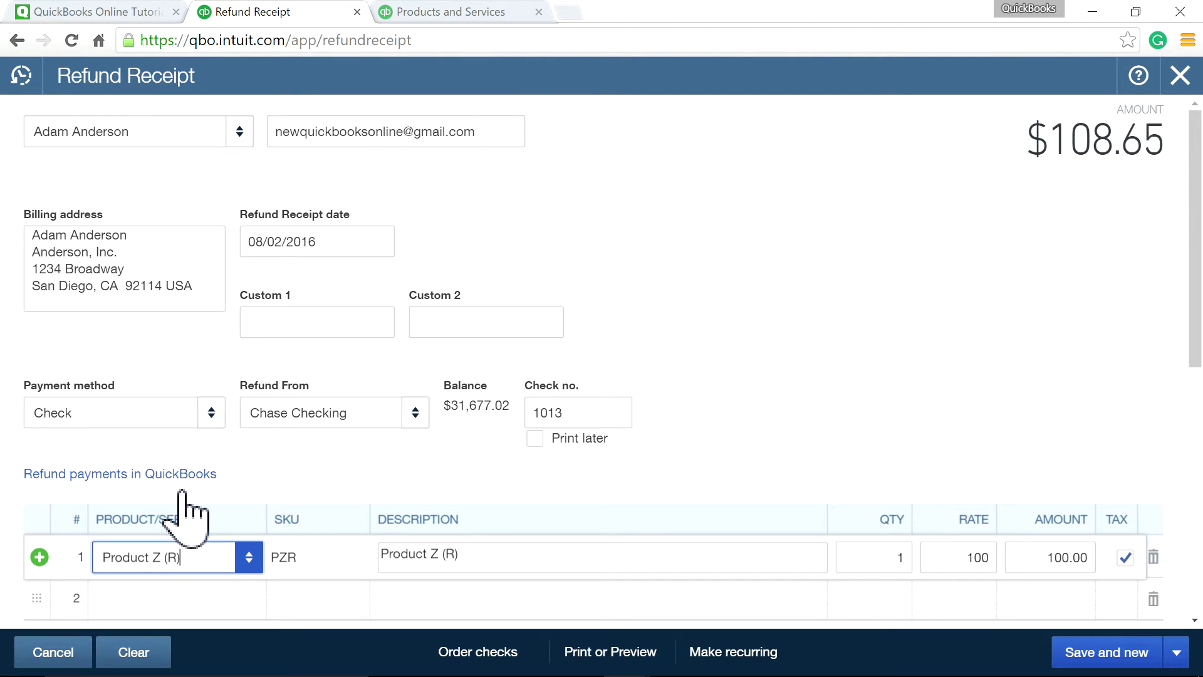
scroll(596, 507, down, 2)
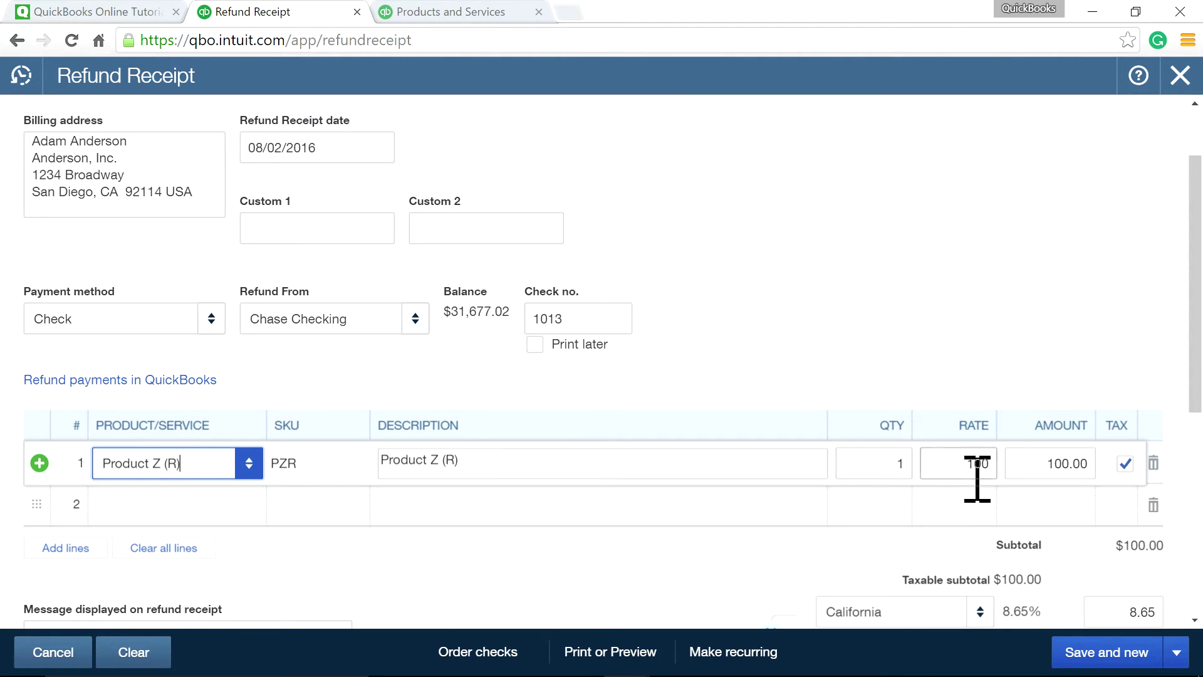
scroll(954, 483, down, 4)
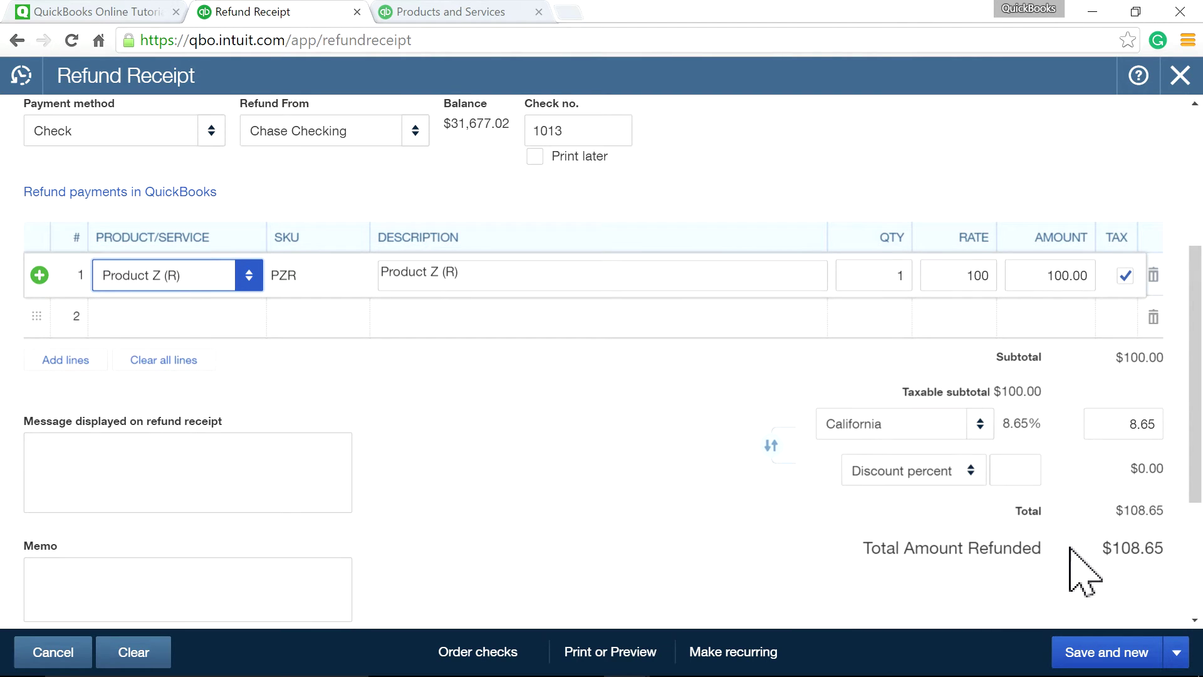
drag(1098, 549, 1174, 549)
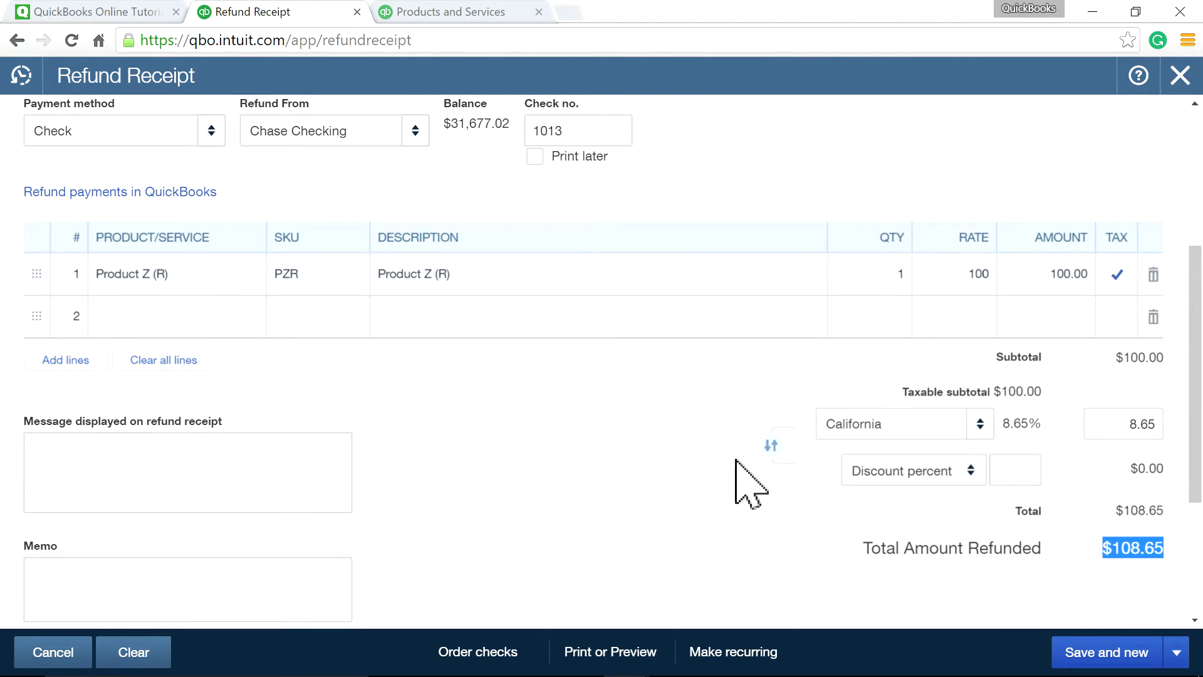
click(723, 495)
- Save and close the refund receipt from the Save and new dropdown
scroll(810, 499, up, 5)
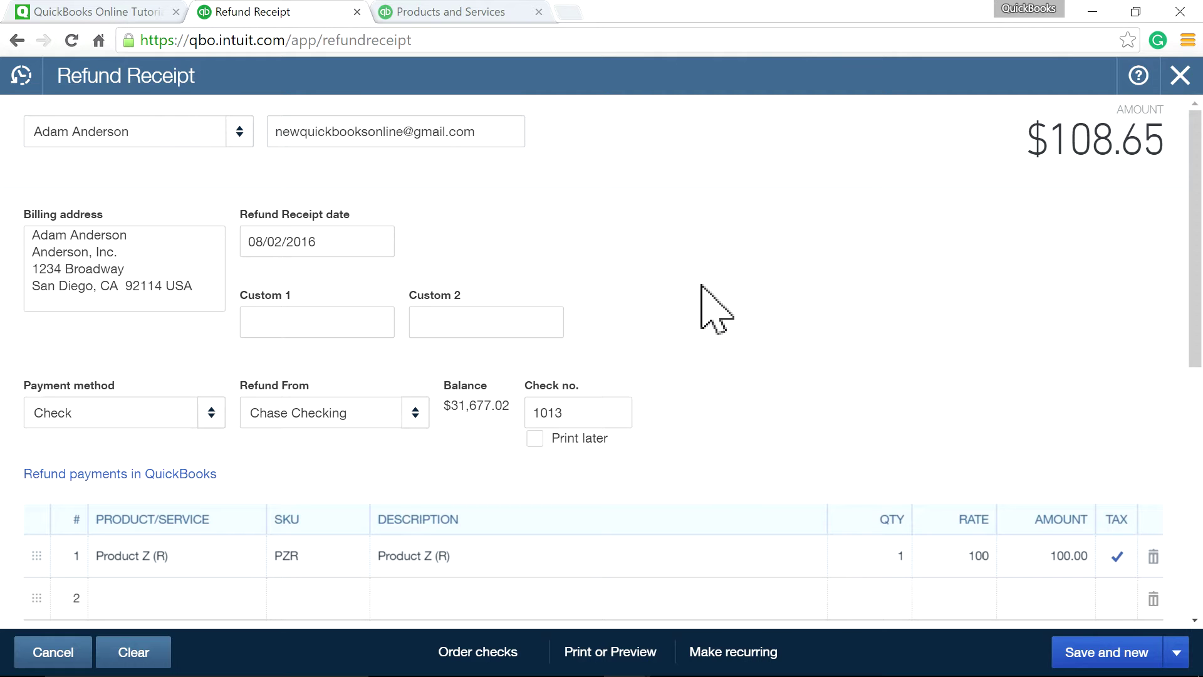
scroll(933, 332, down, 7)
scroll(1027, 501, up, 2)
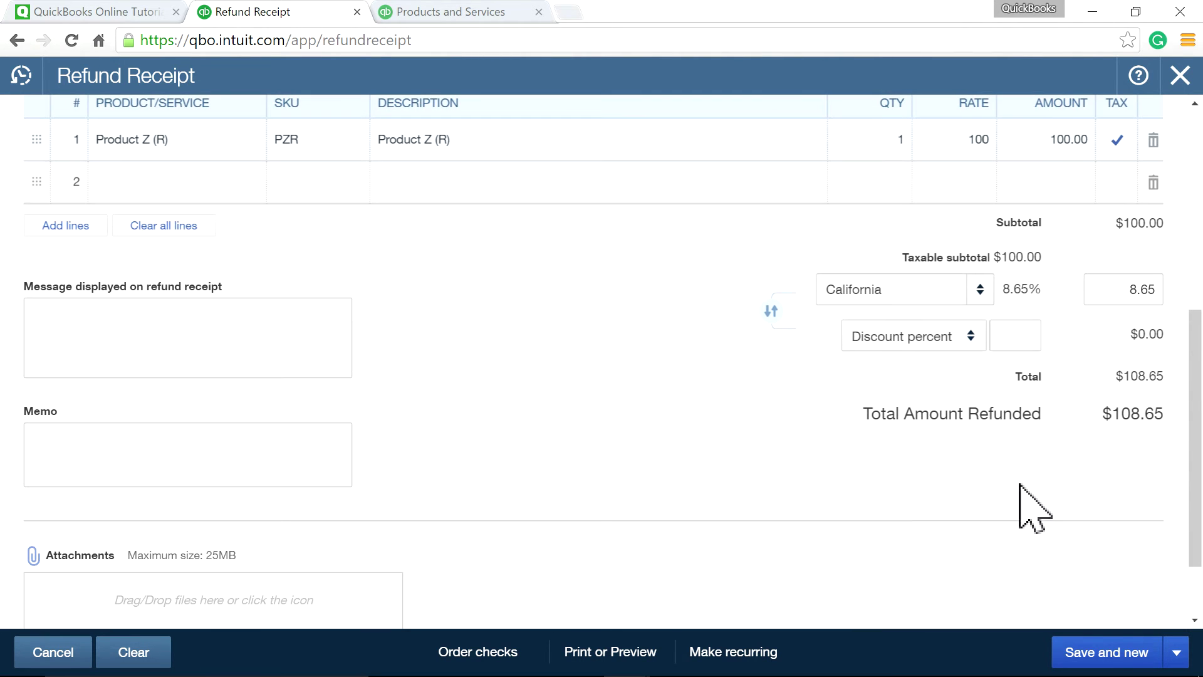
click(1177, 652)
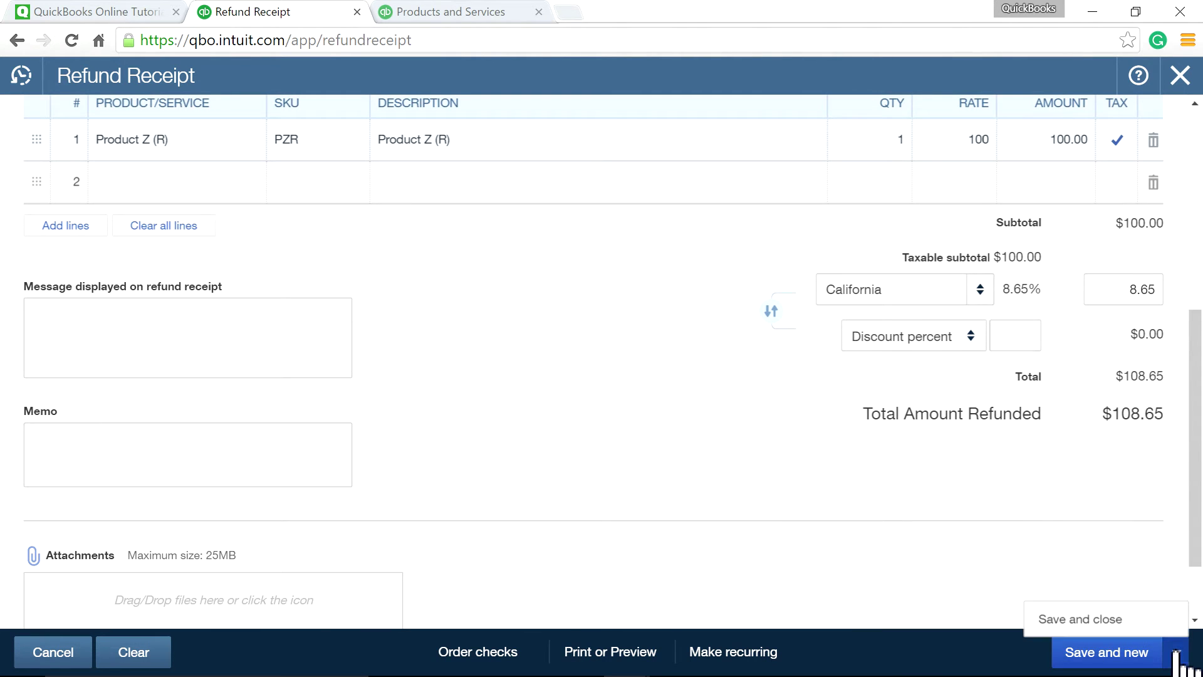
click(1095, 620)
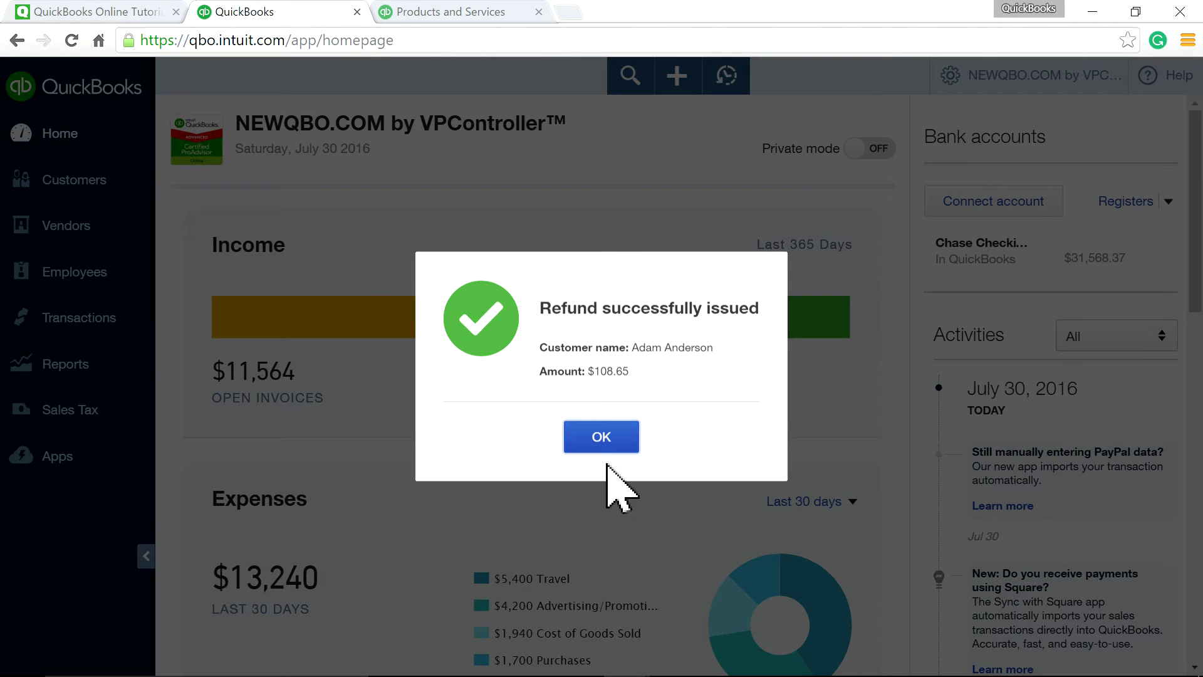
- Dismiss the refund confirmation and open the Profit and Loss report
click(606, 446)
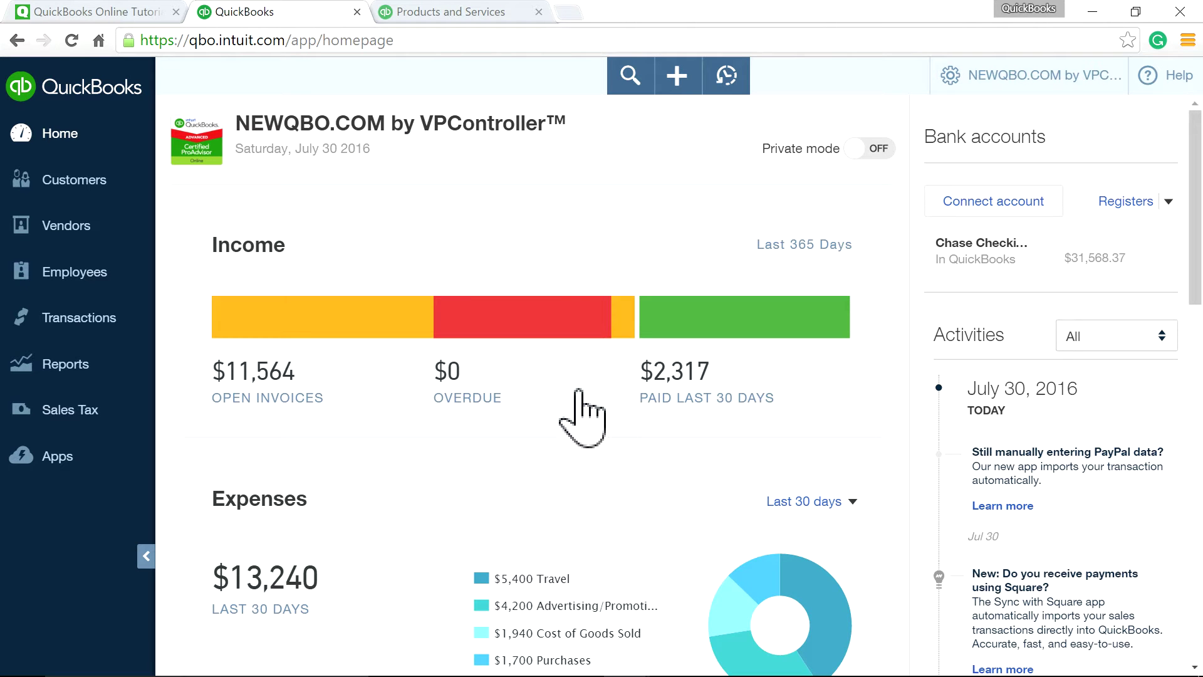
click(90, 369)
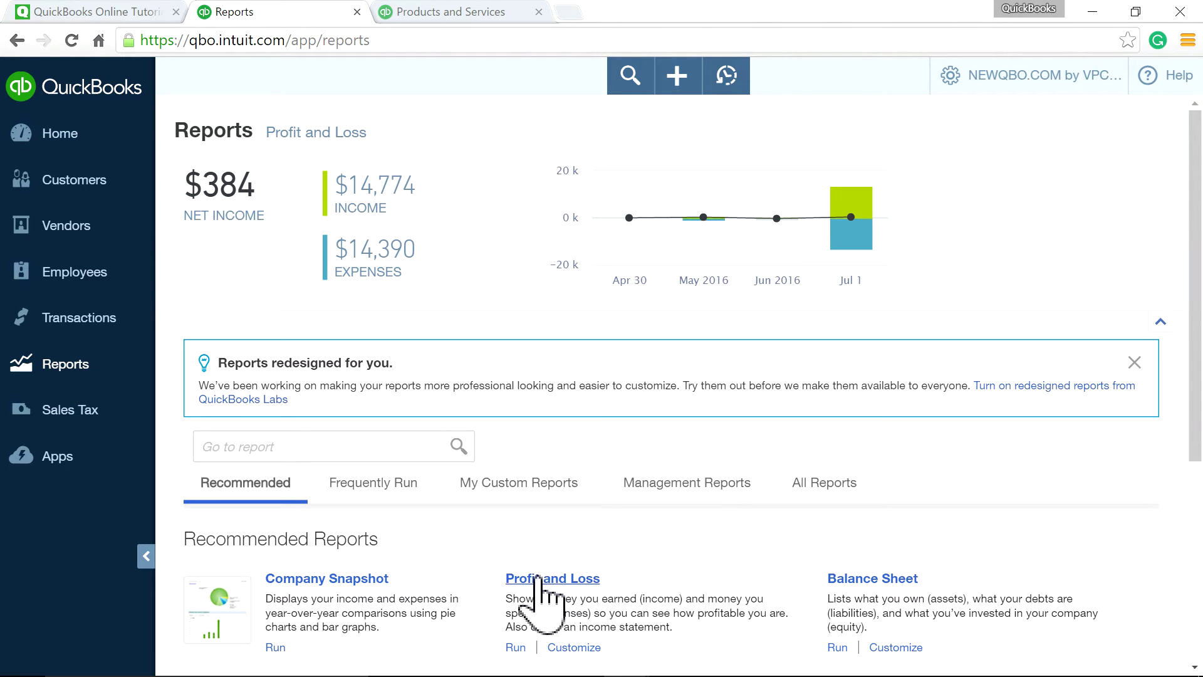
click(567, 578)
scroll(639, 326, down, 3)
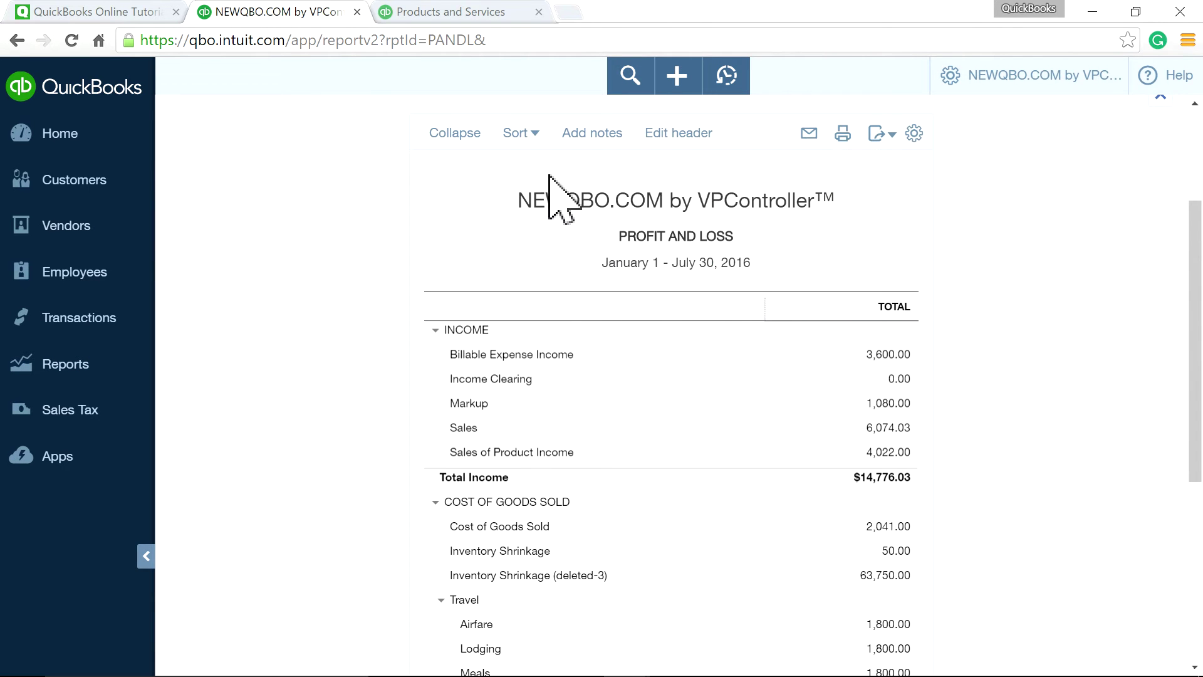
scroll(491, 191, up, 3)
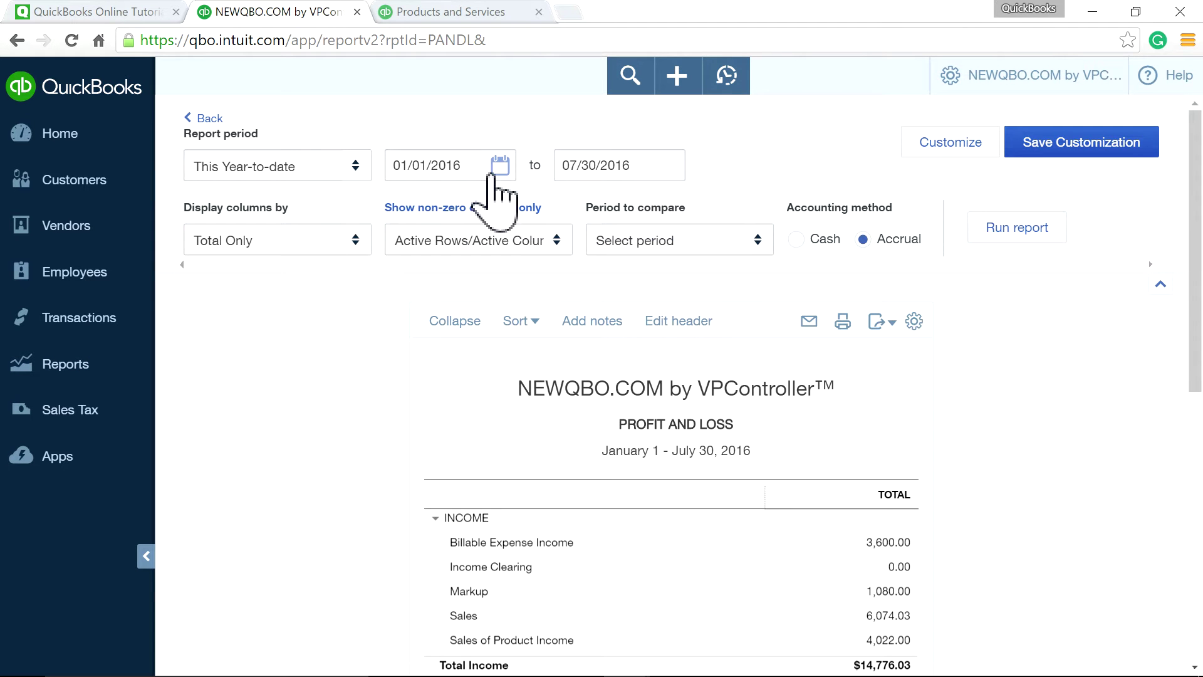
- Set the report period to 08/01/2016 through 08/06/2016
click(491, 178)
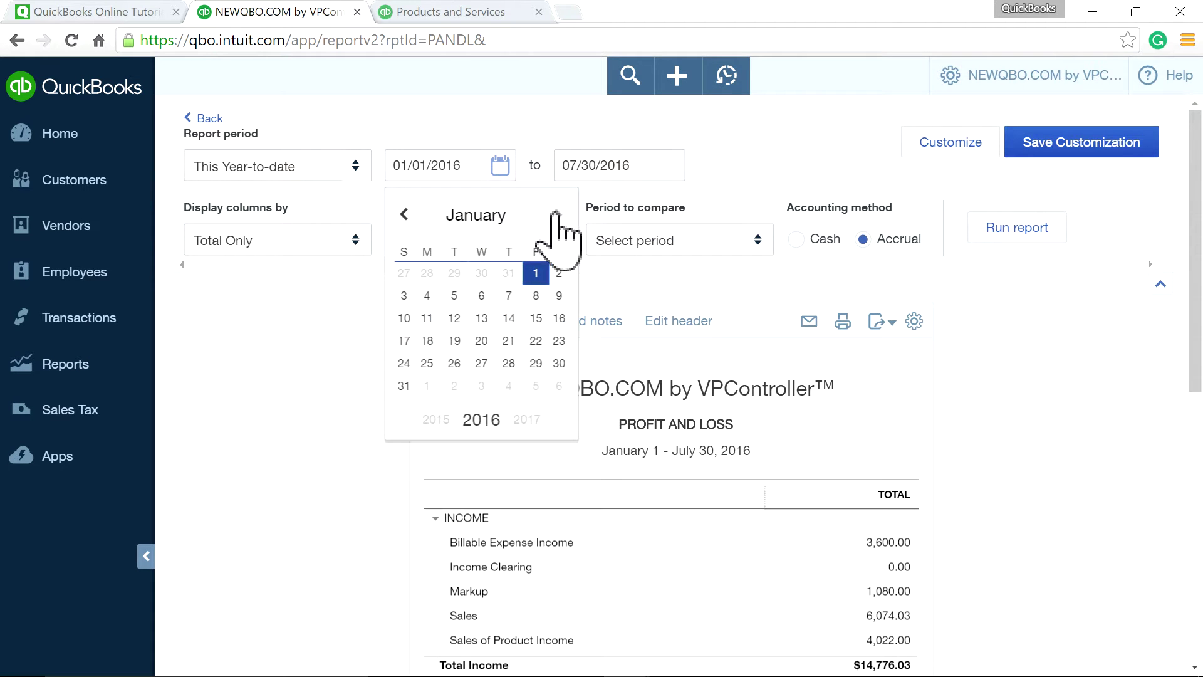
click(556, 215)
click(556, 215)
click(556, 215)
click(556, 215)
click(556, 215)
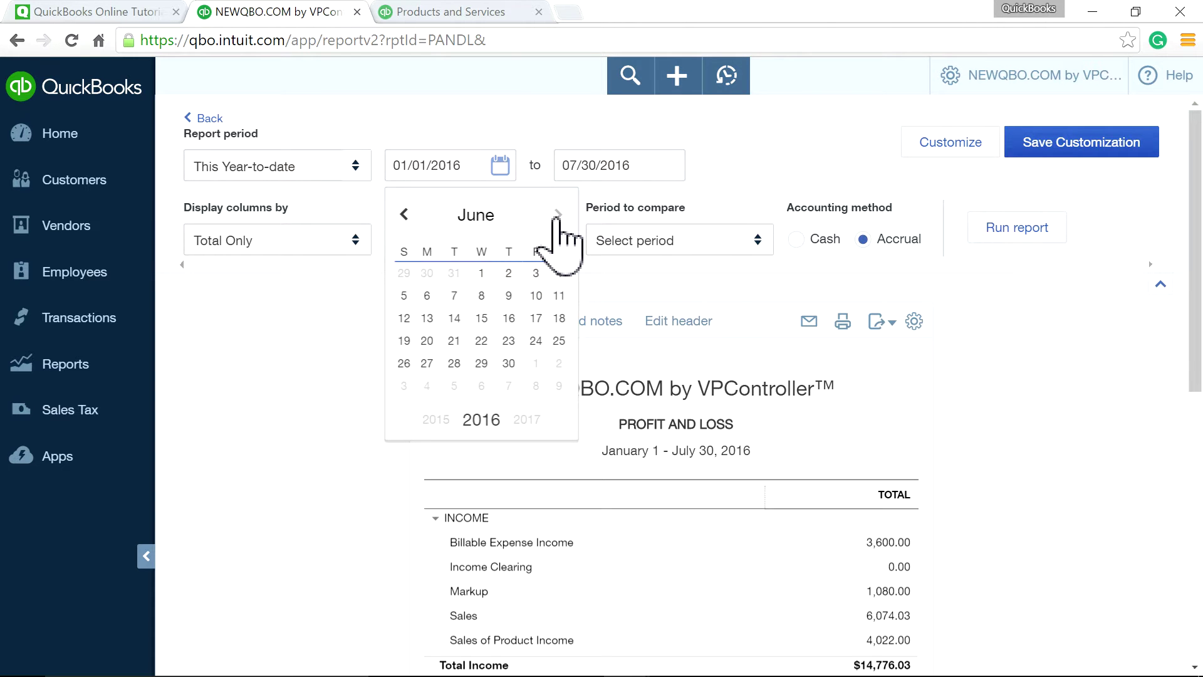
click(557, 214)
click(556, 215)
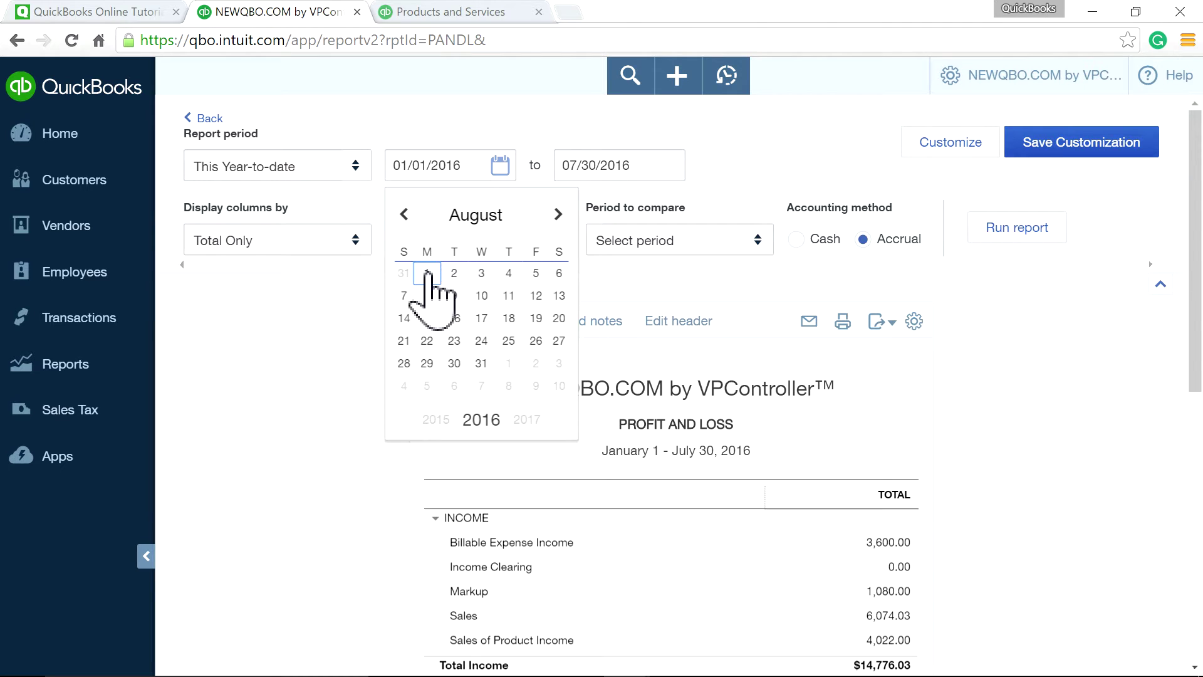
click(426, 273)
click(669, 165)
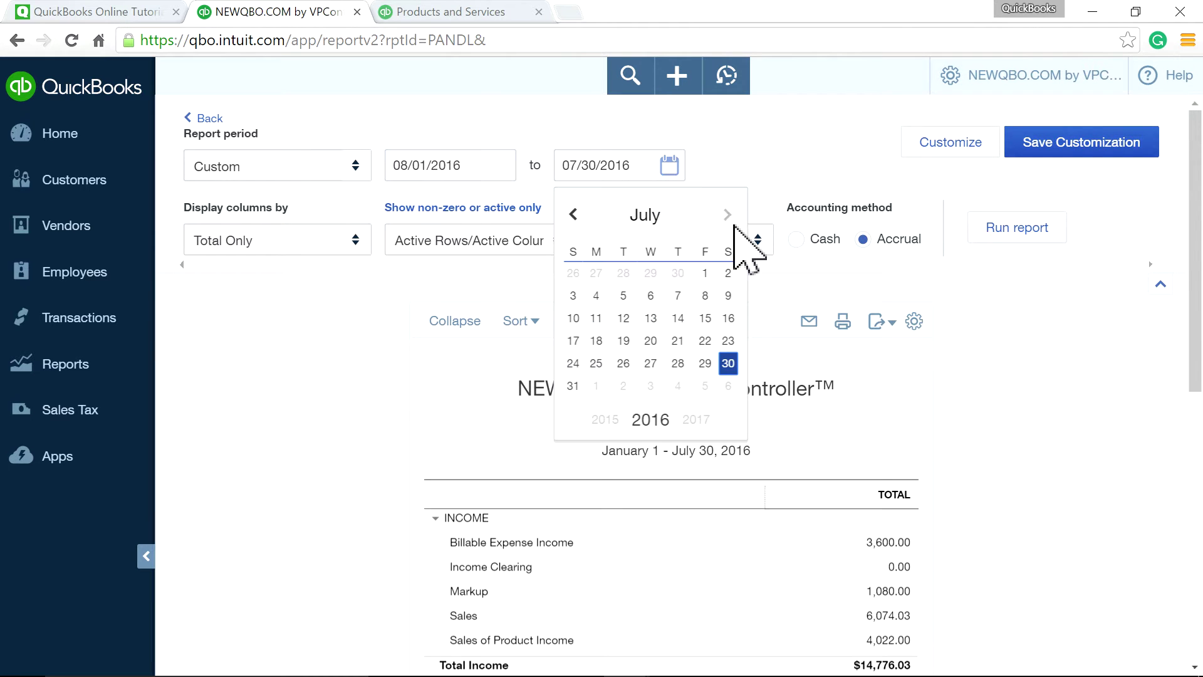
click(727, 214)
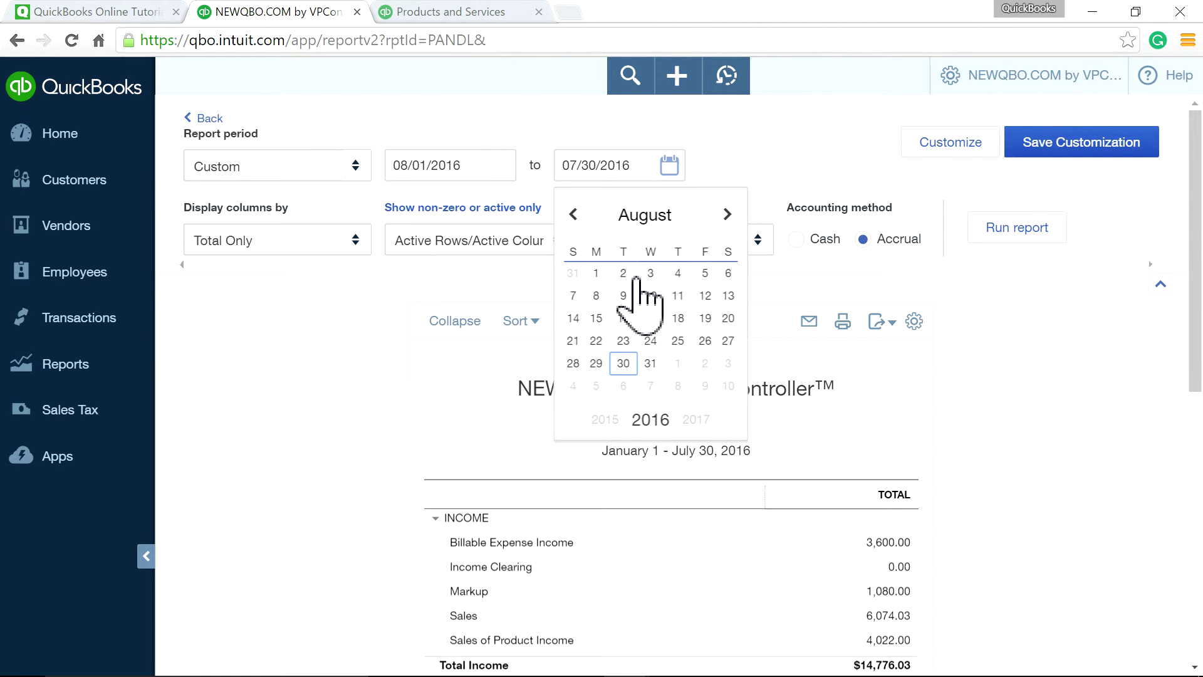
click(727, 273)
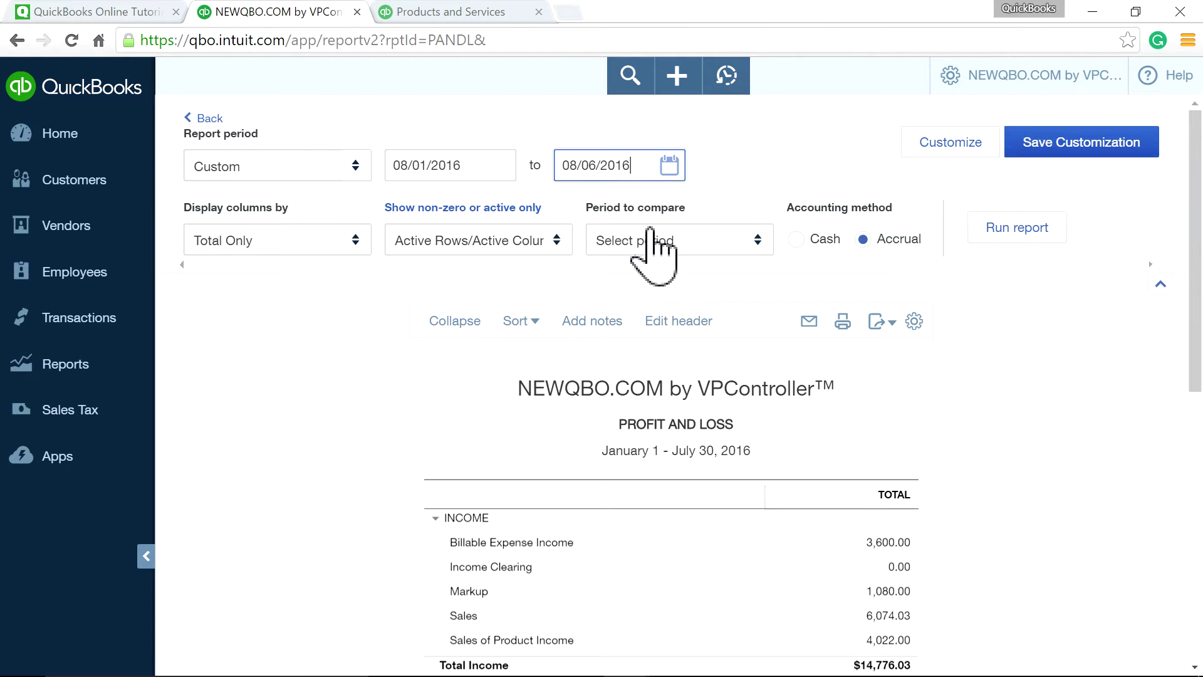
- Display the report columns by Days and rerun it
click(351, 238)
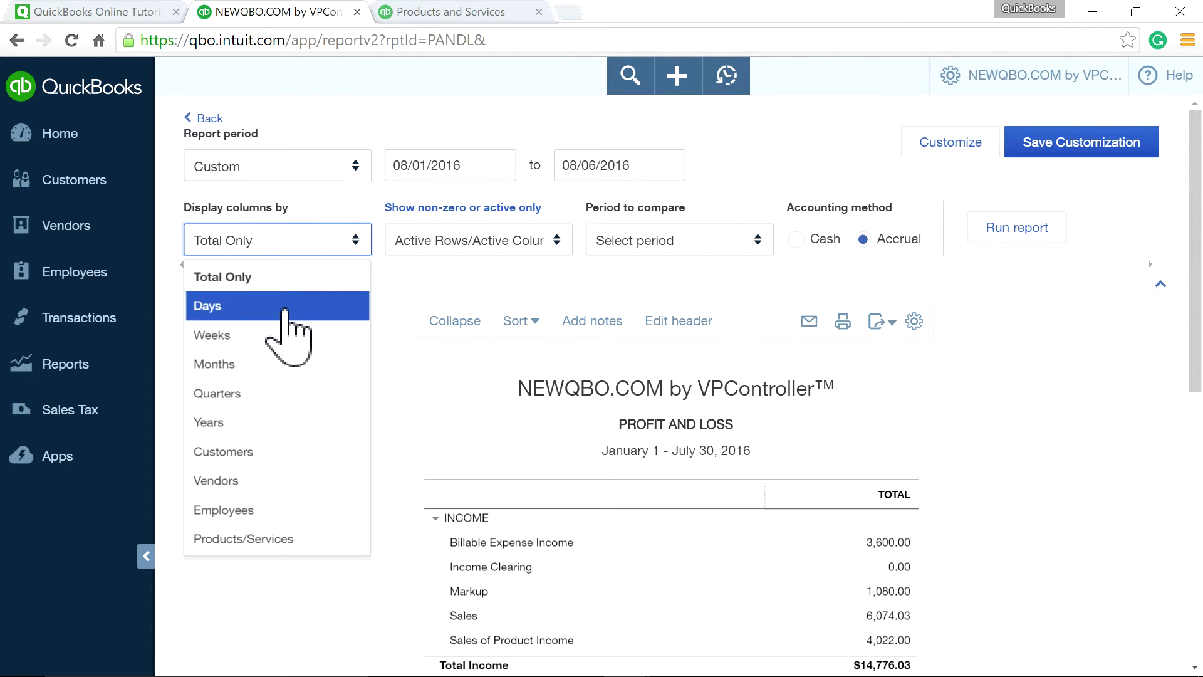
click(283, 307)
click(1016, 241)
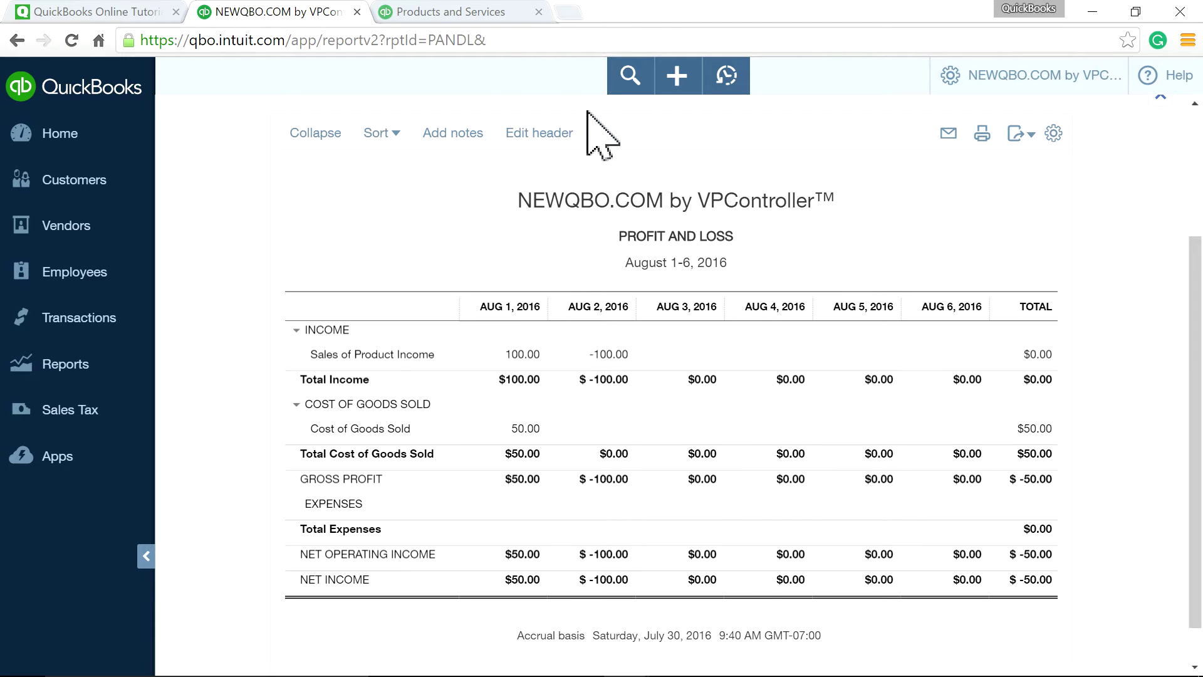
- Duplicate the Profit and Loss report's browser tab into a second QuickBooks tab
right_click(276, 12)
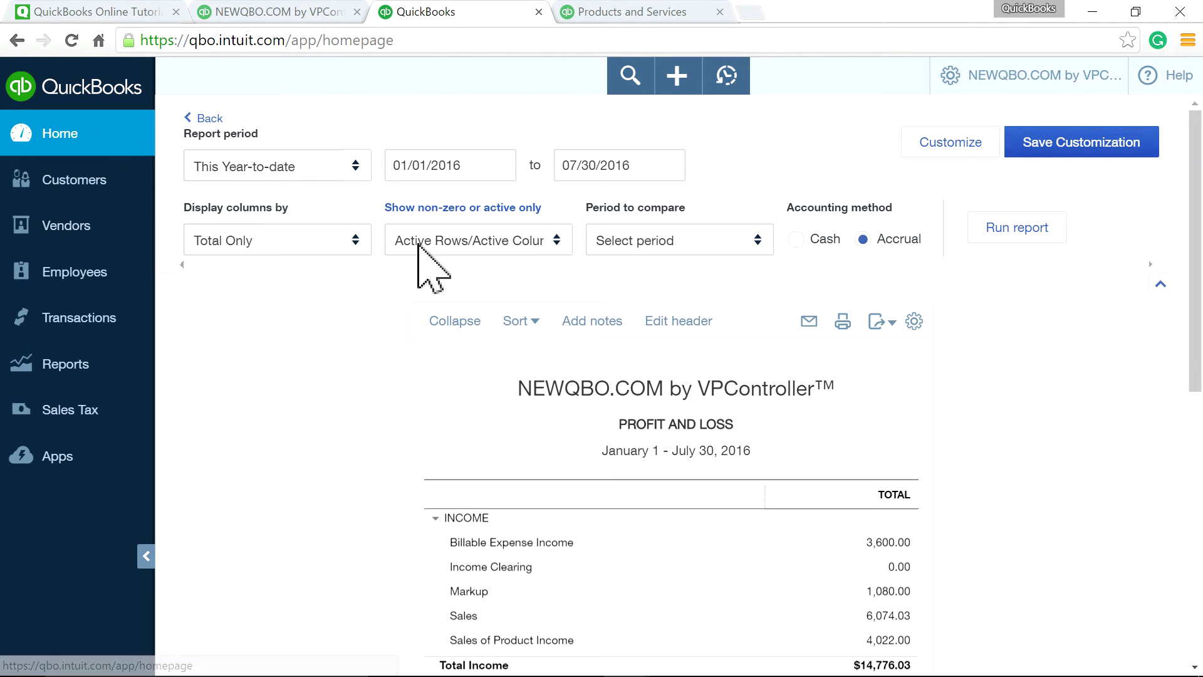
- From the homepage, start a new bill with A1 Supplier as the vendor
click(57, 133)
click(677, 77)
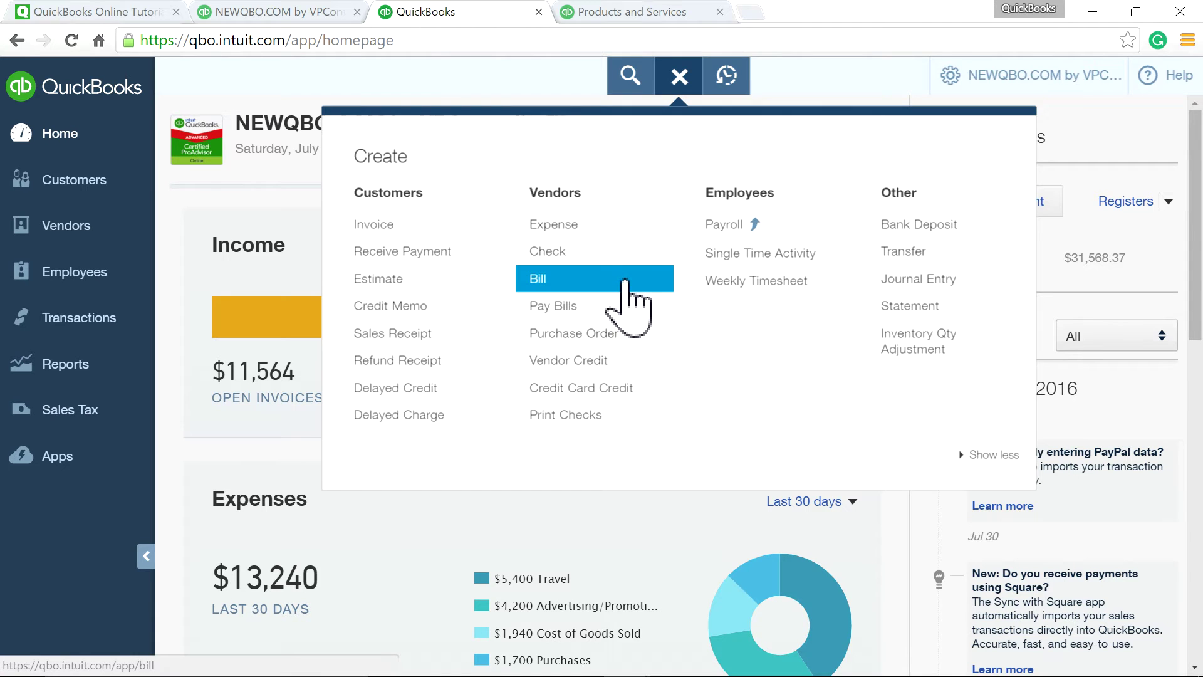
click(626, 282)
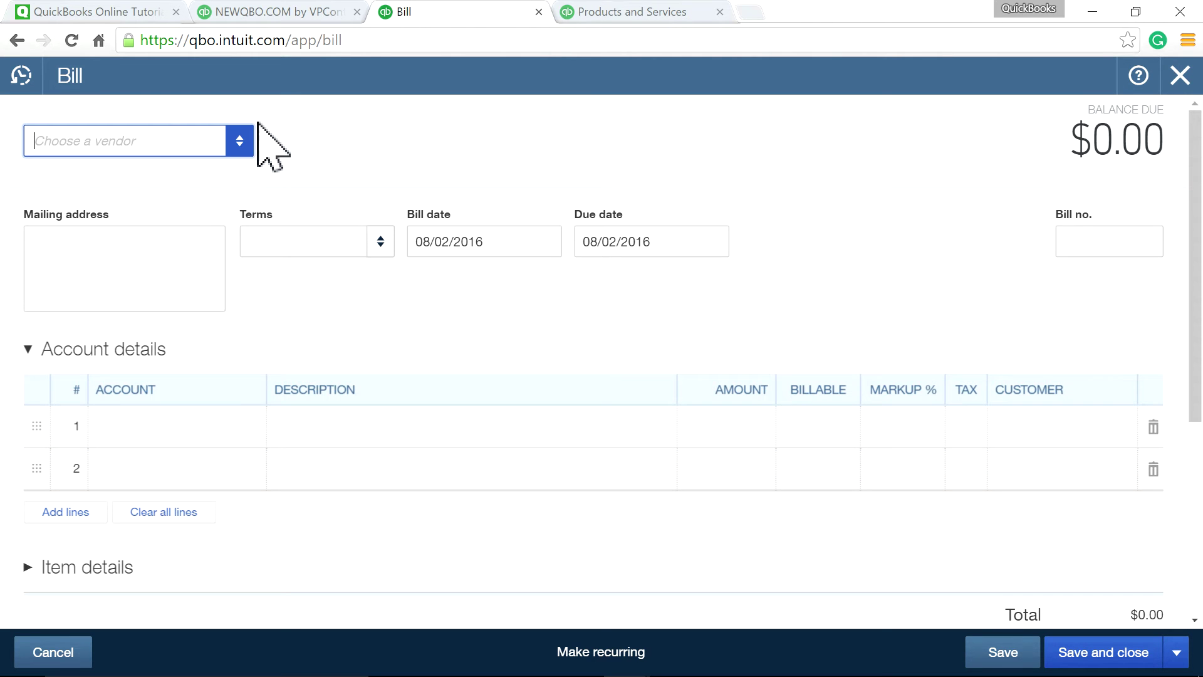
click(239, 141)
click(136, 229)
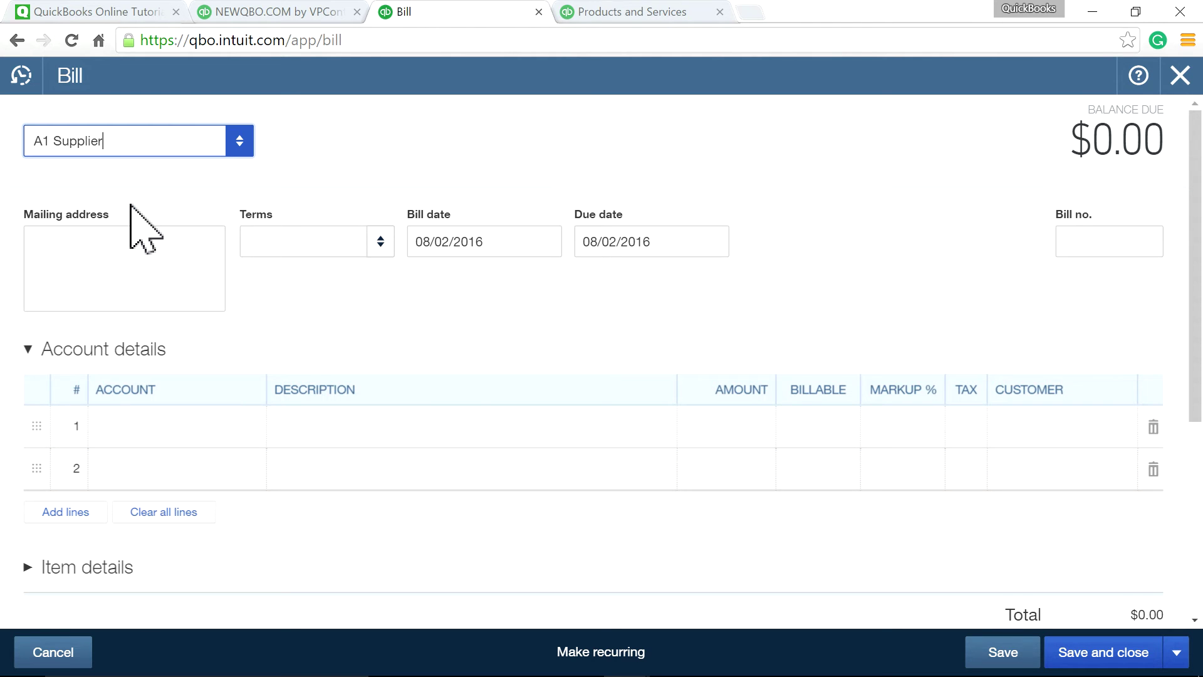
- Add one Product Z item line to the bill at a rate of 0
scroll(499, 397, down, 3)
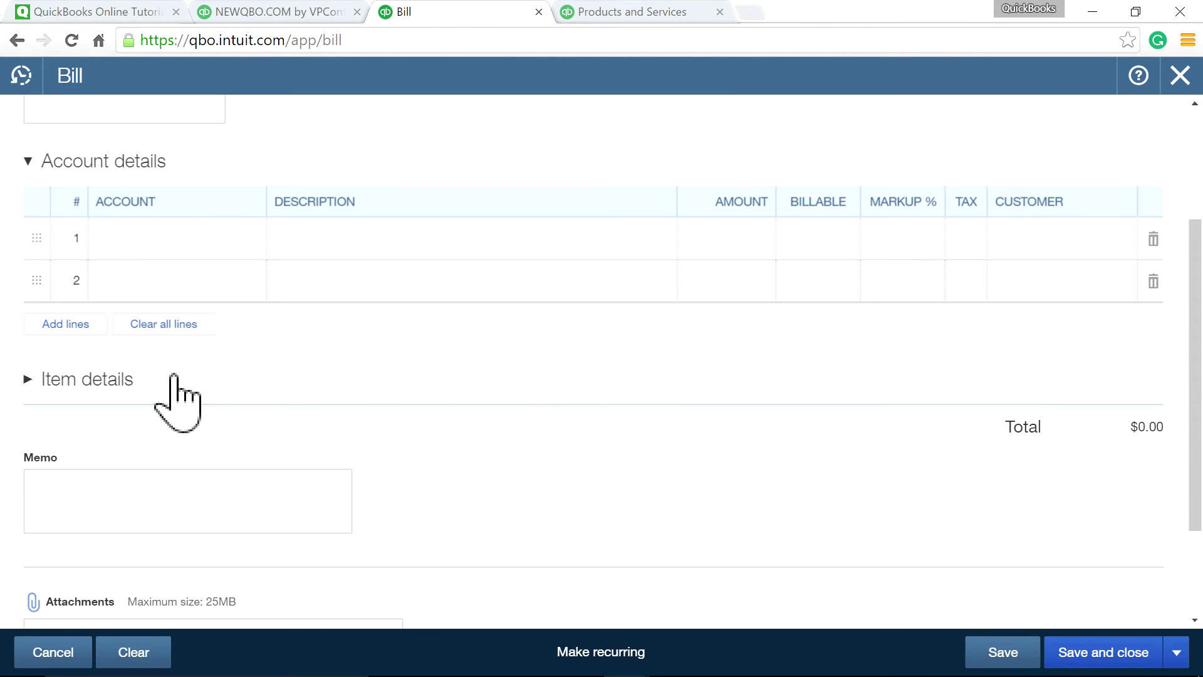
click(121, 387)
click(149, 457)
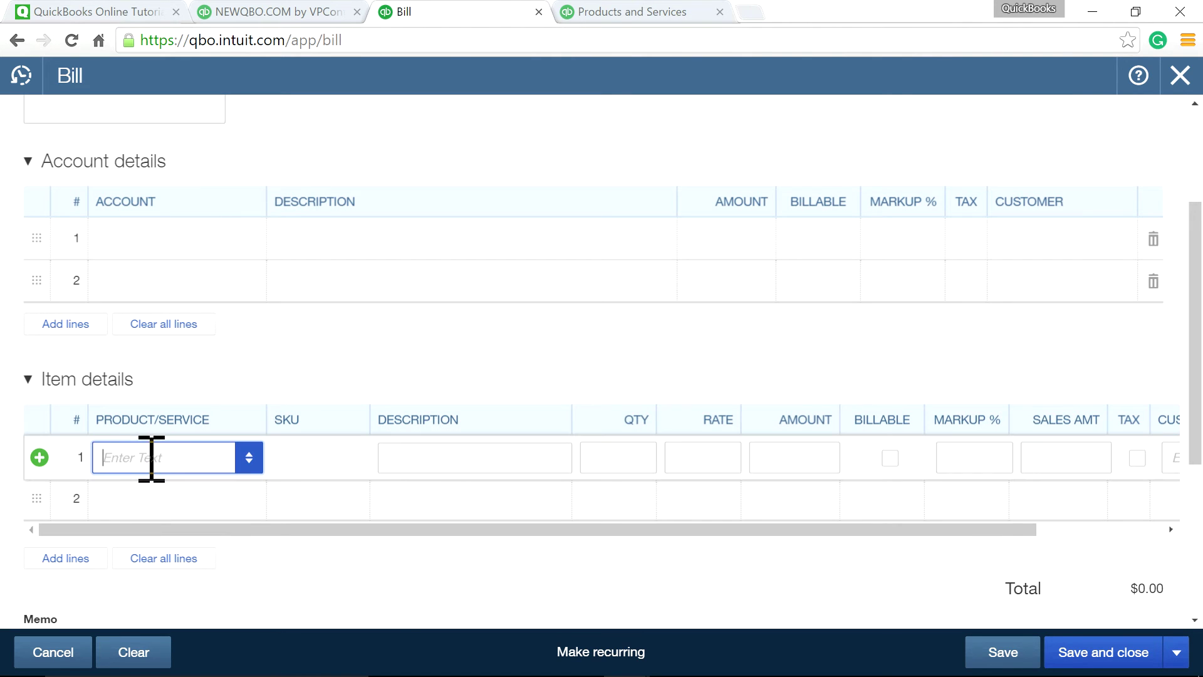
text(p)
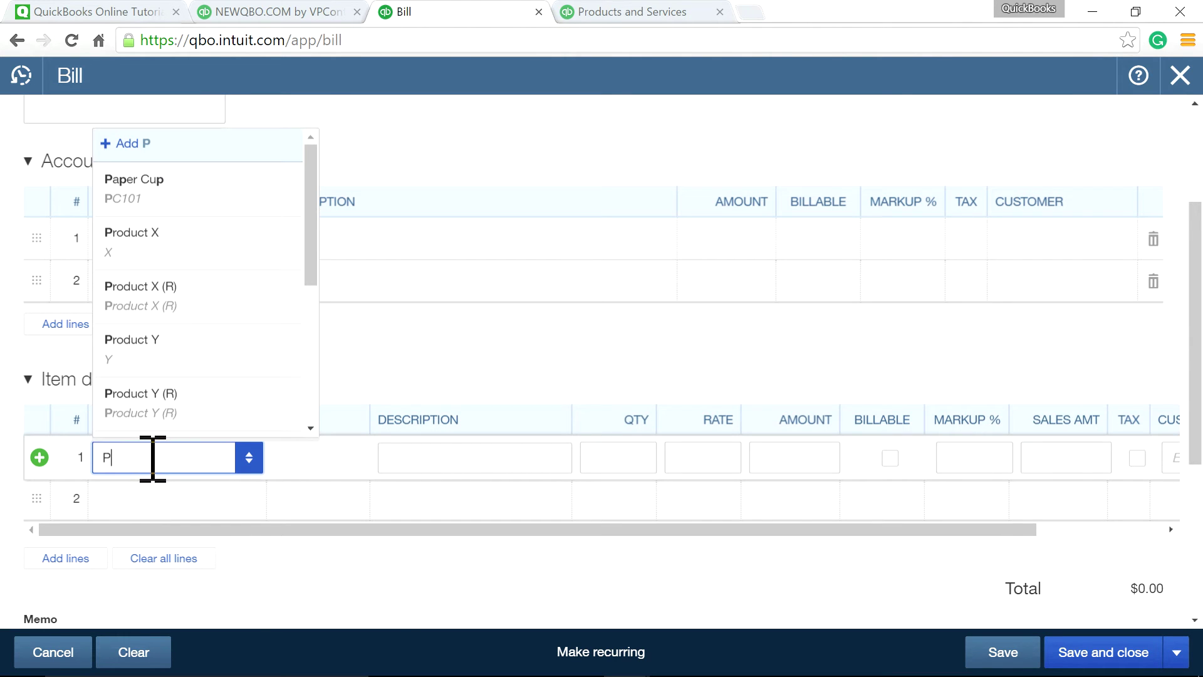
click(164, 517)
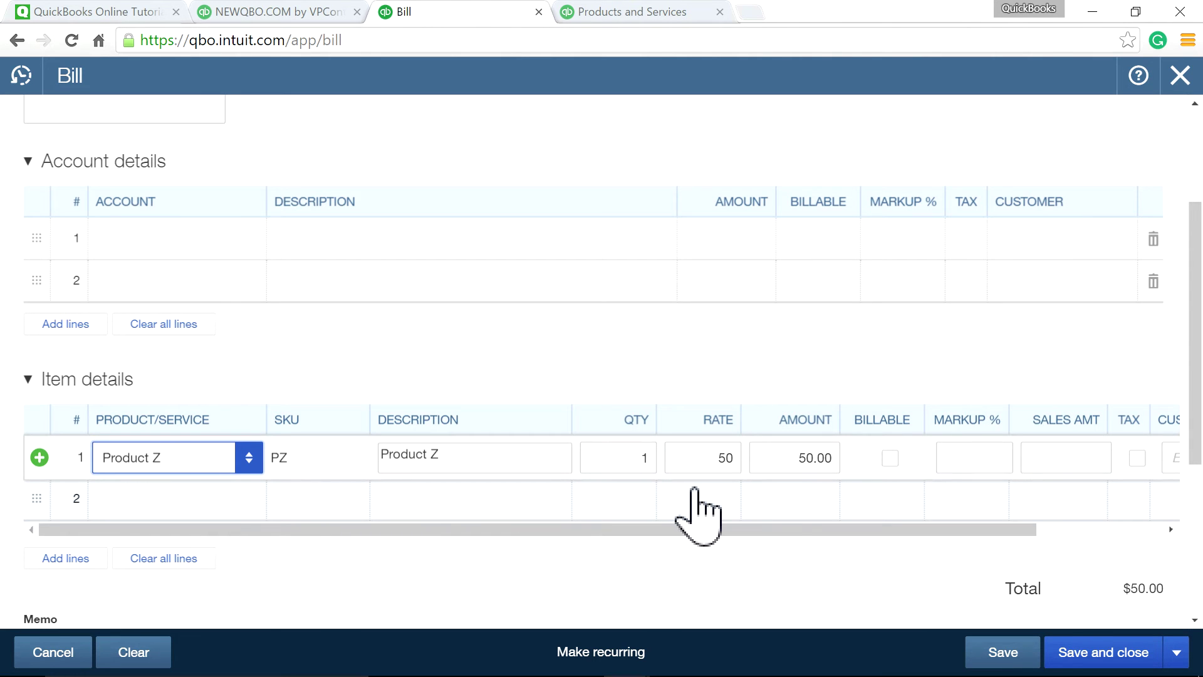
click(738, 459)
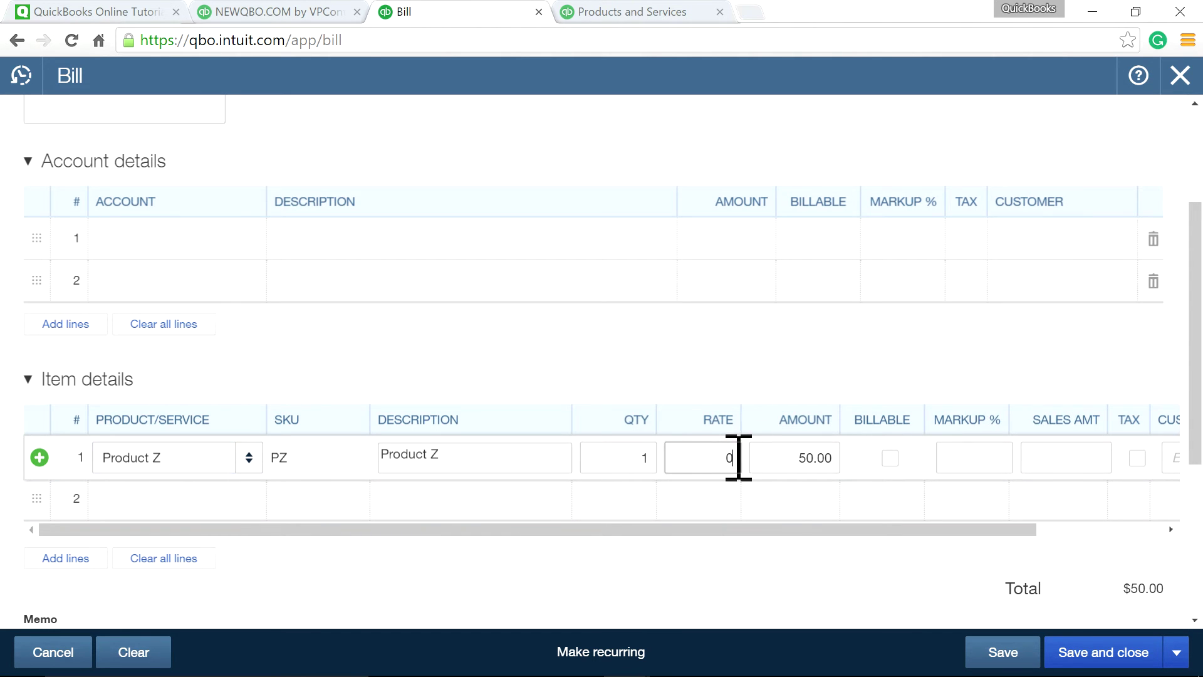
click(729, 371)
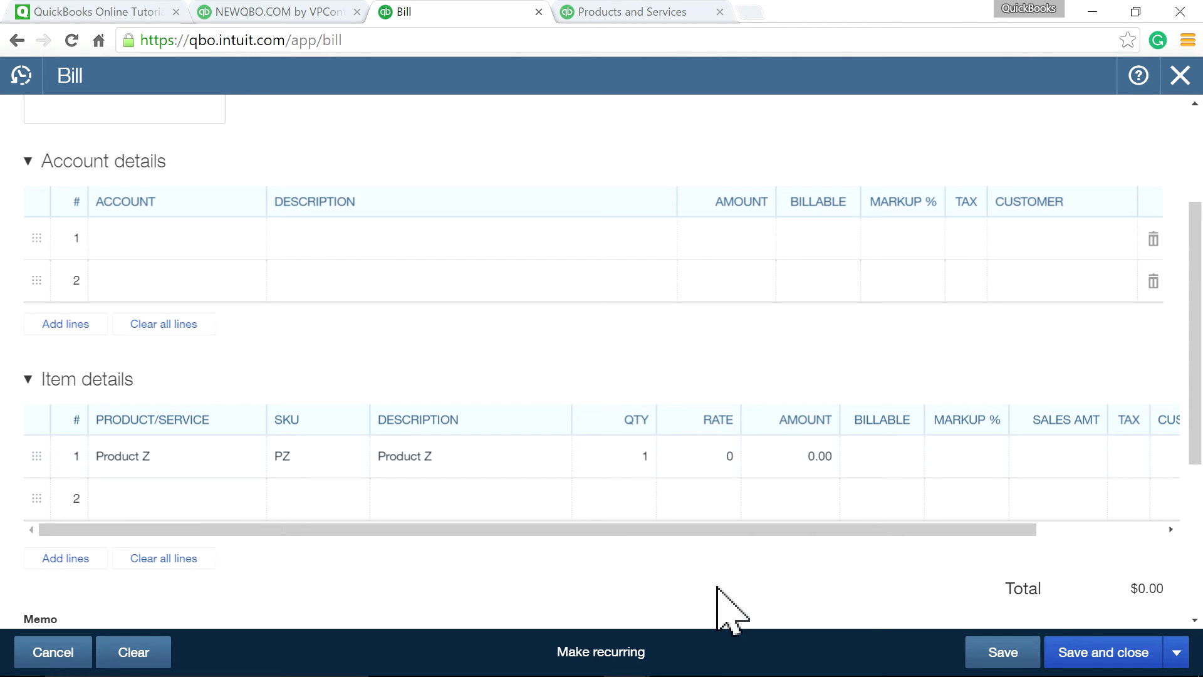
- Date the bill 08/03/2016, enter bill number 123, and save and close it
scroll(824, 362, up, 3)
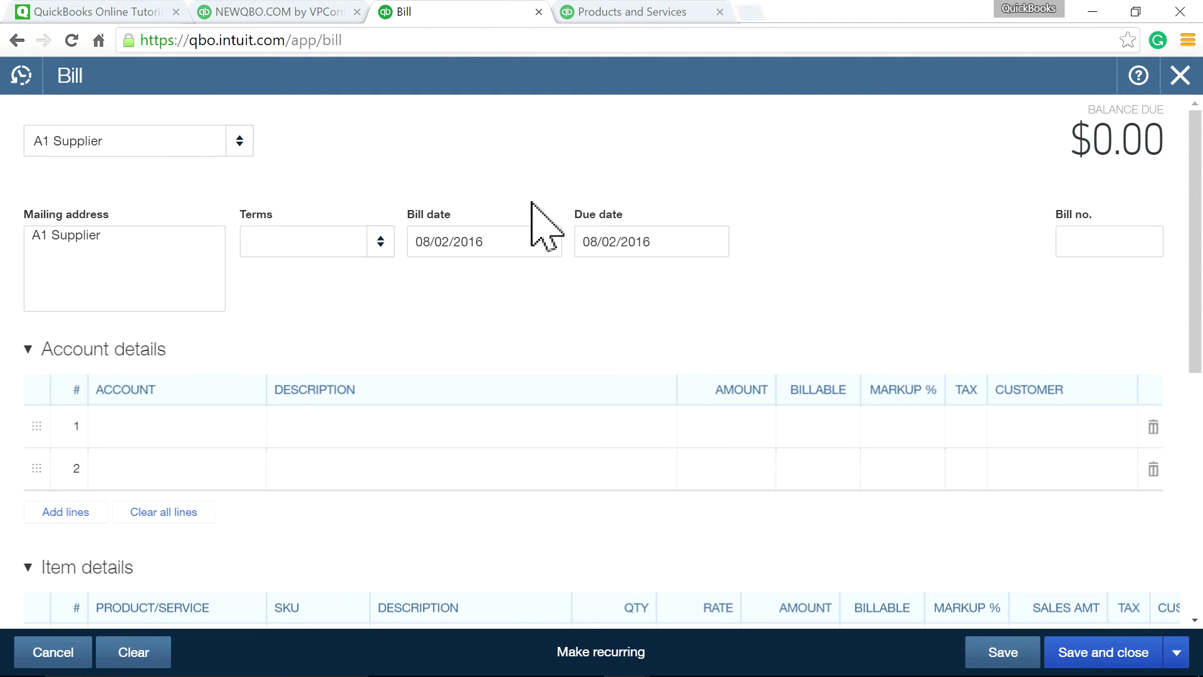
click(546, 241)
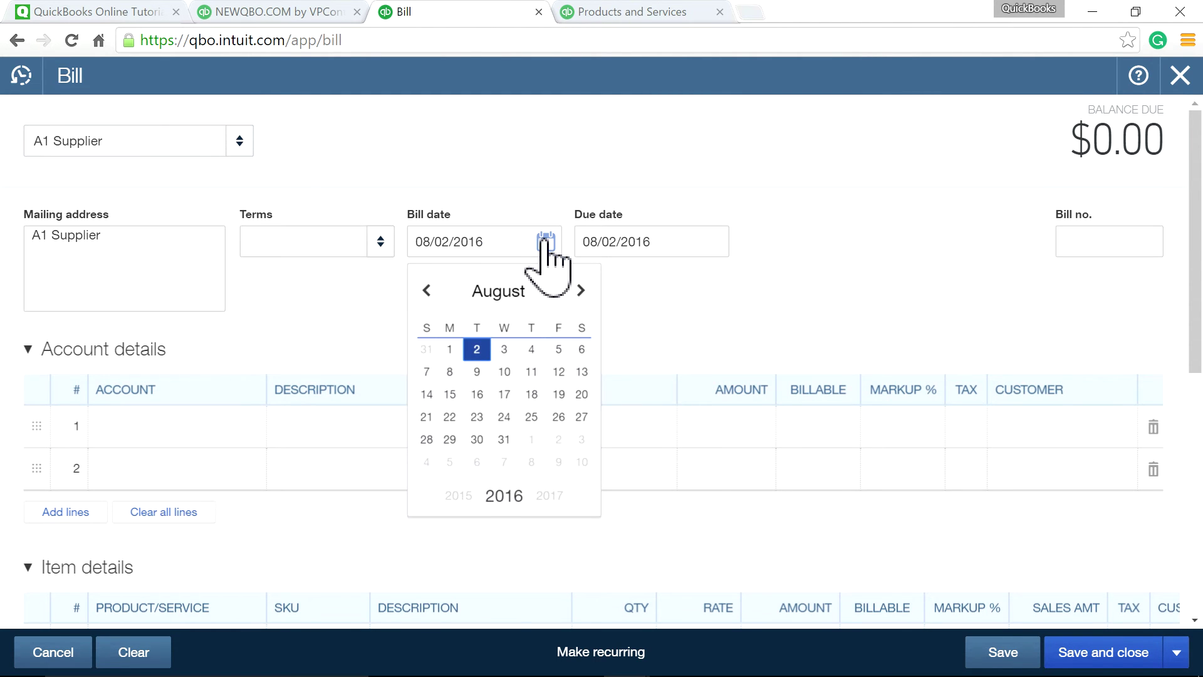
click(500, 348)
click(723, 287)
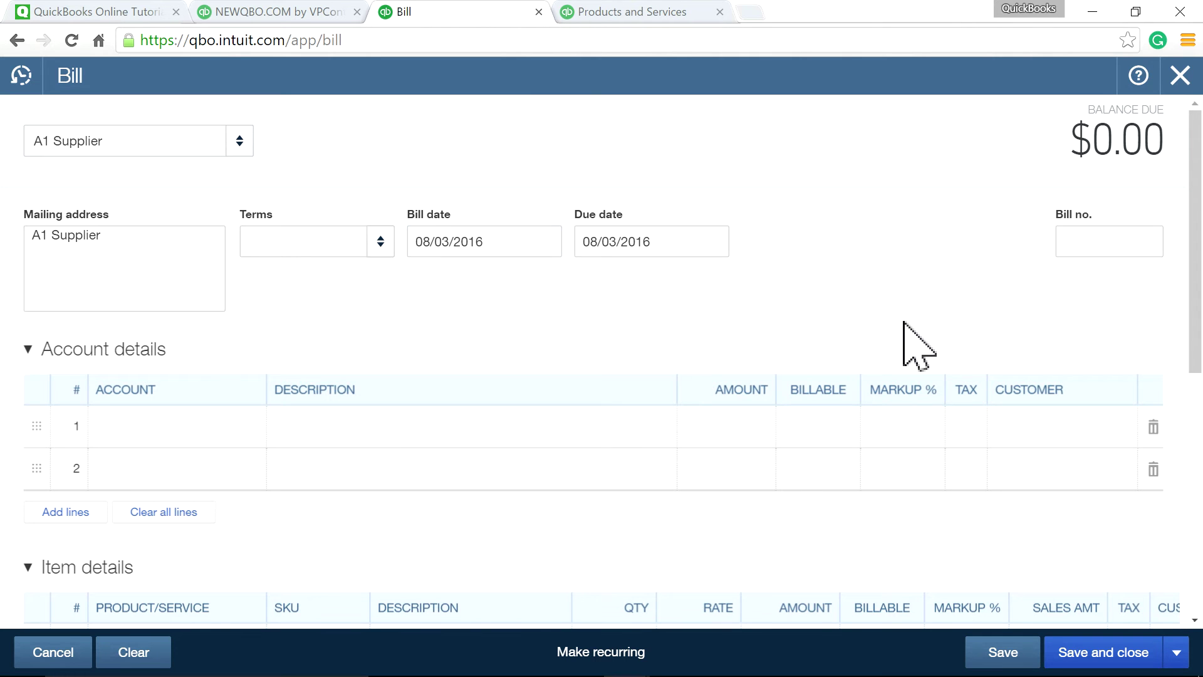
click(1086, 251)
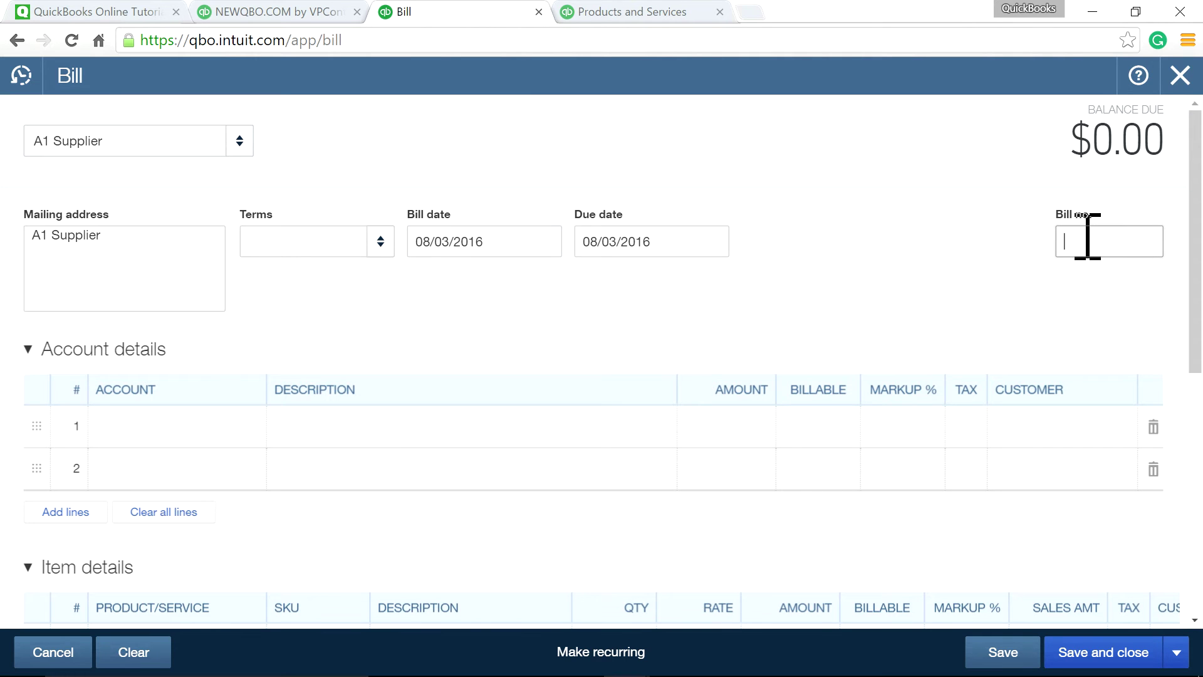
text(123)
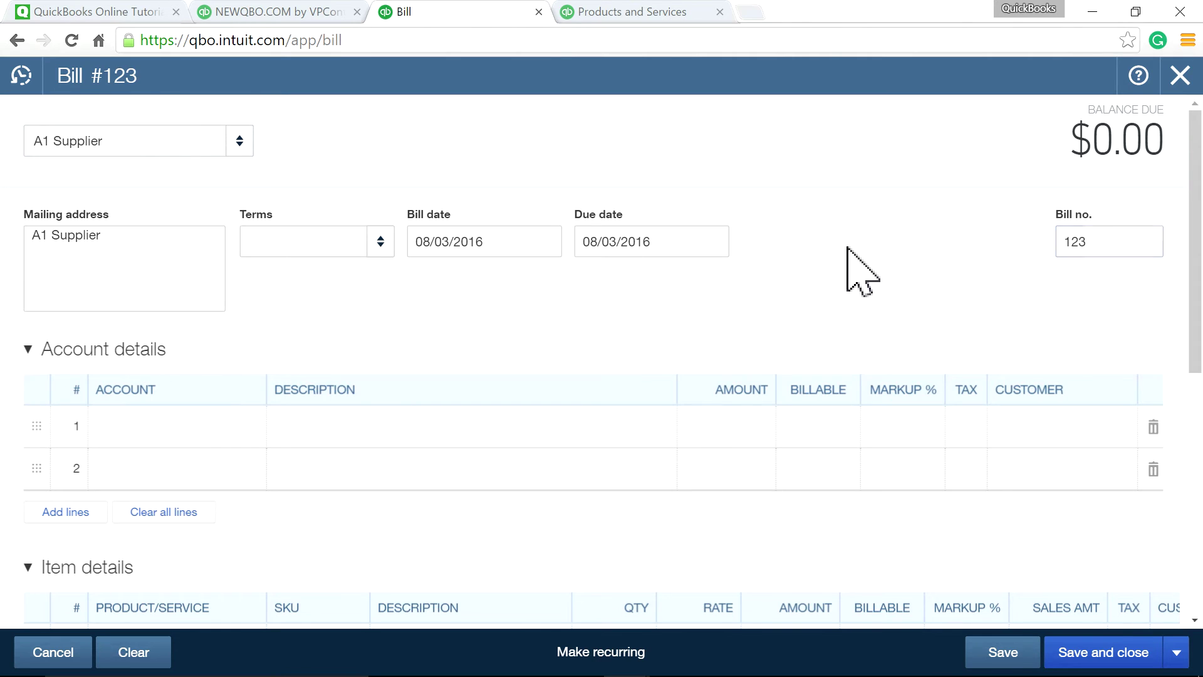
scroll(666, 355, down, 3)
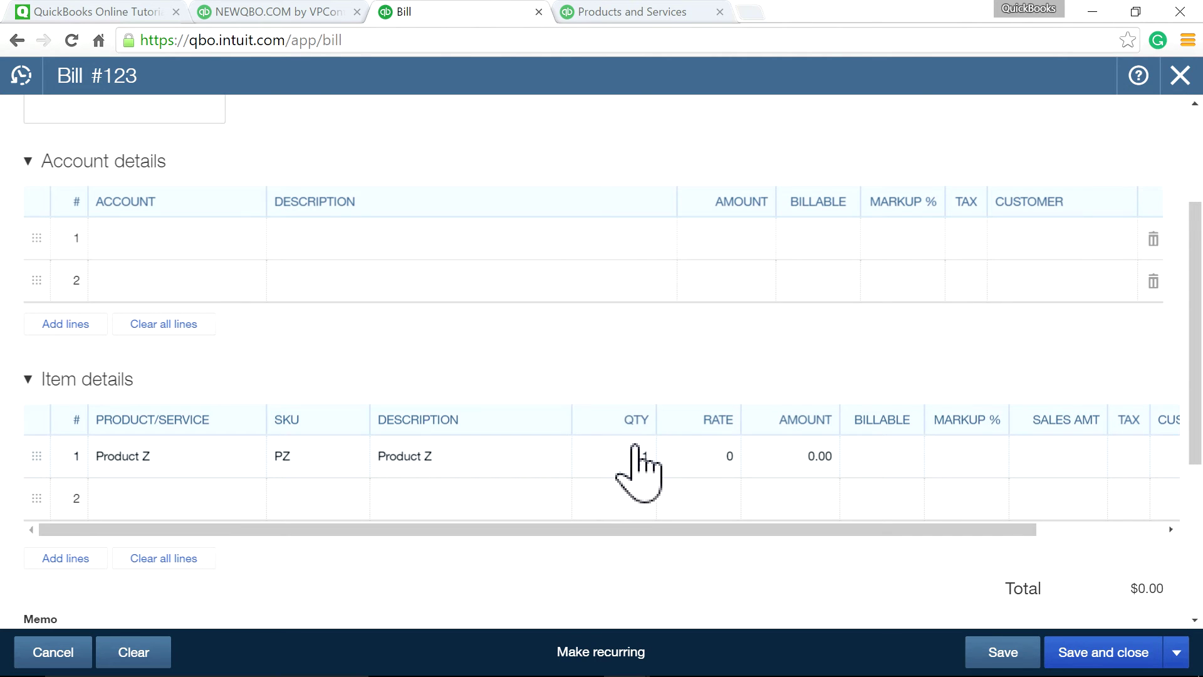
mouse_move(637, 454)
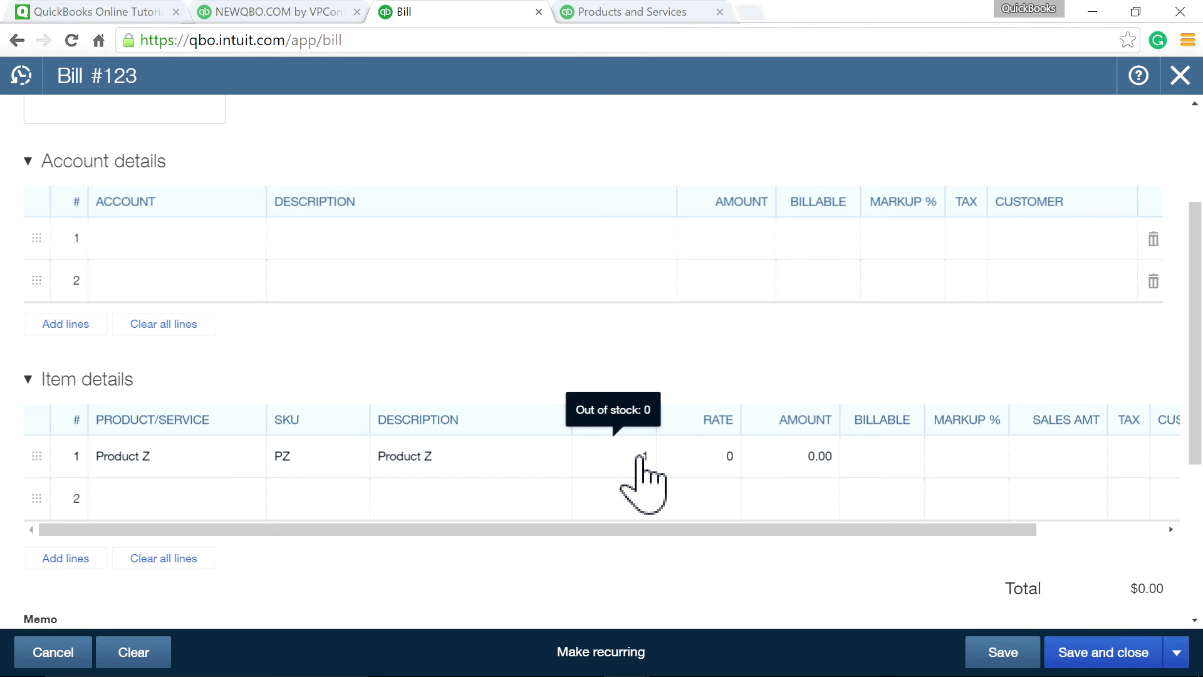
scroll(692, 361, up, 2)
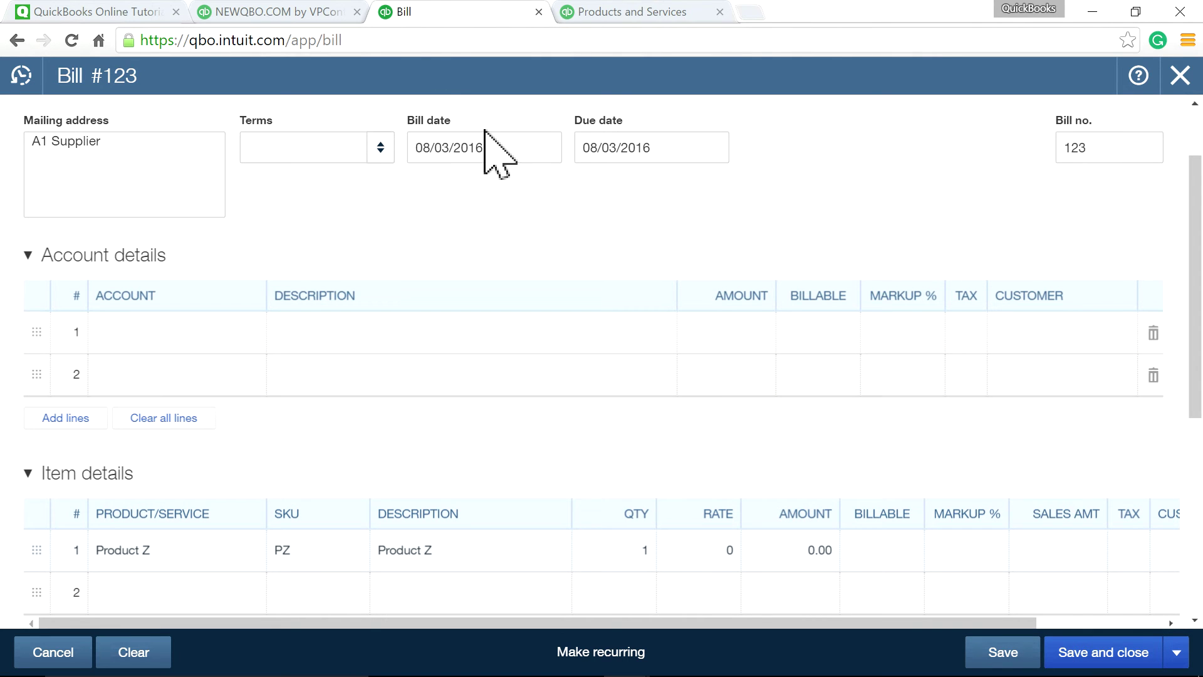
click(1079, 663)
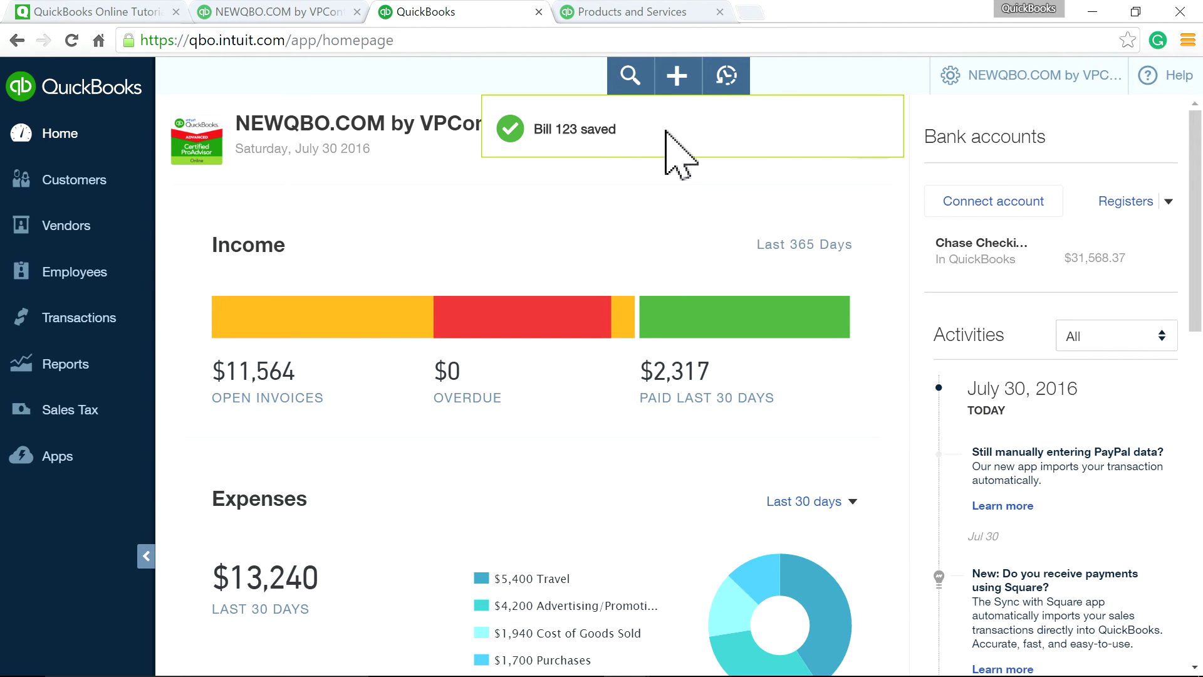
- Find and open the Inventory Valuation Summary report from Reports
click(70, 373)
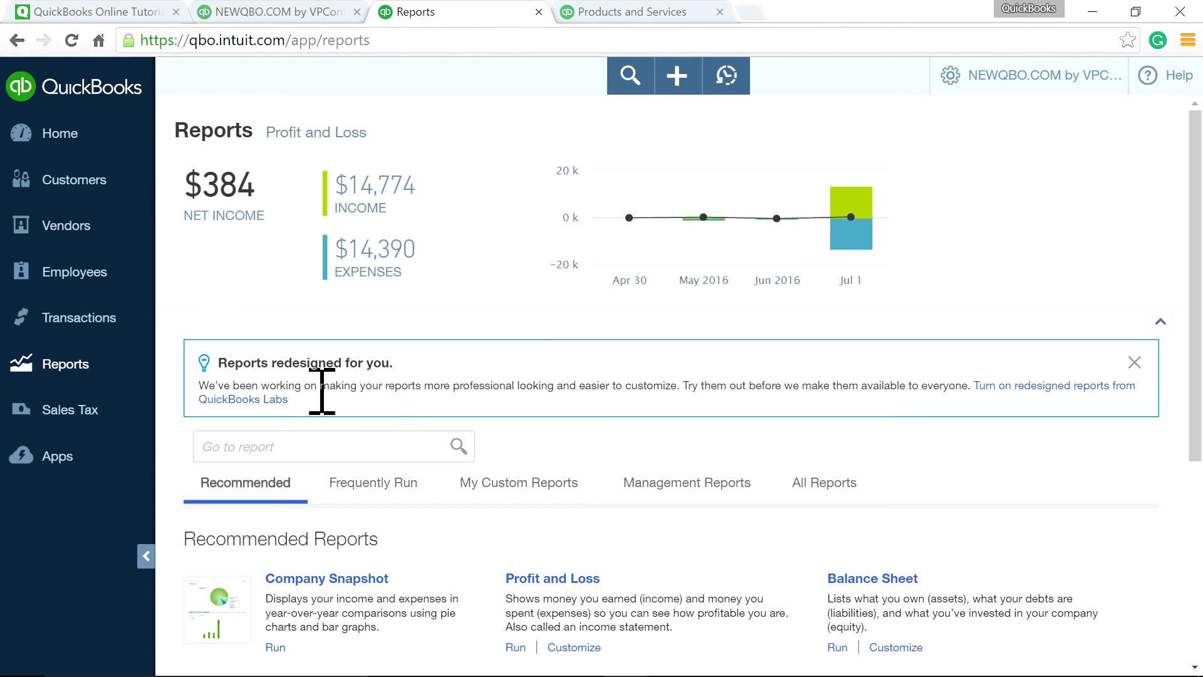
click(279, 446)
text(iv)
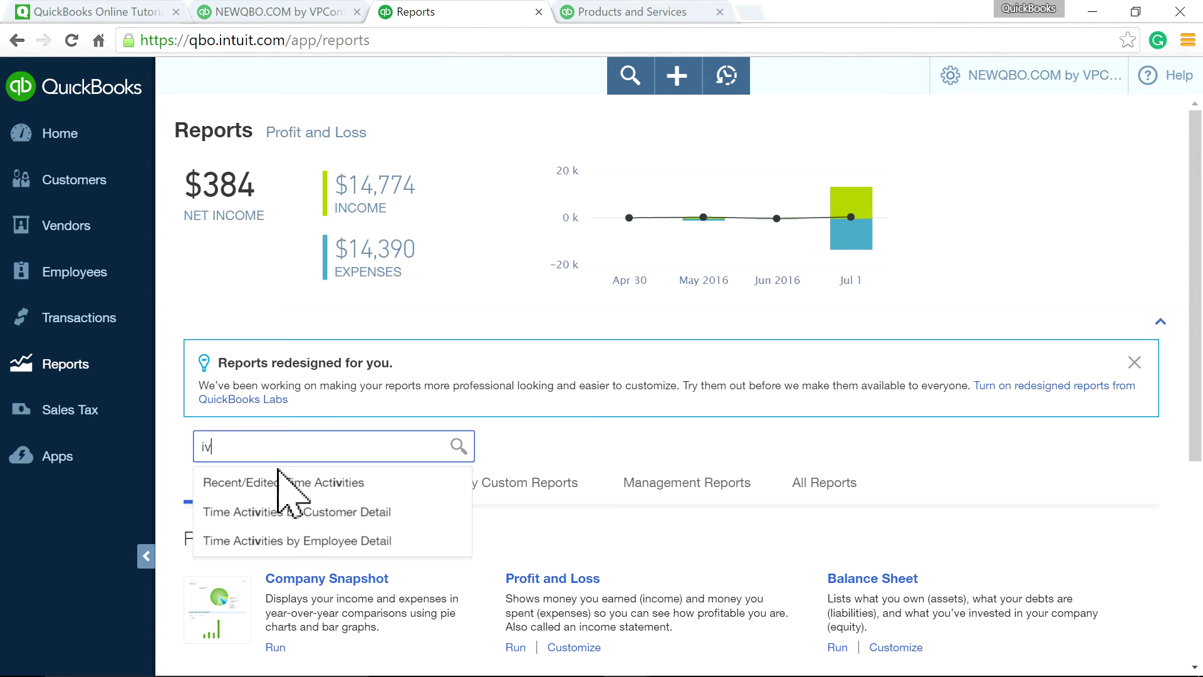
key(BackSpace)
text(n)
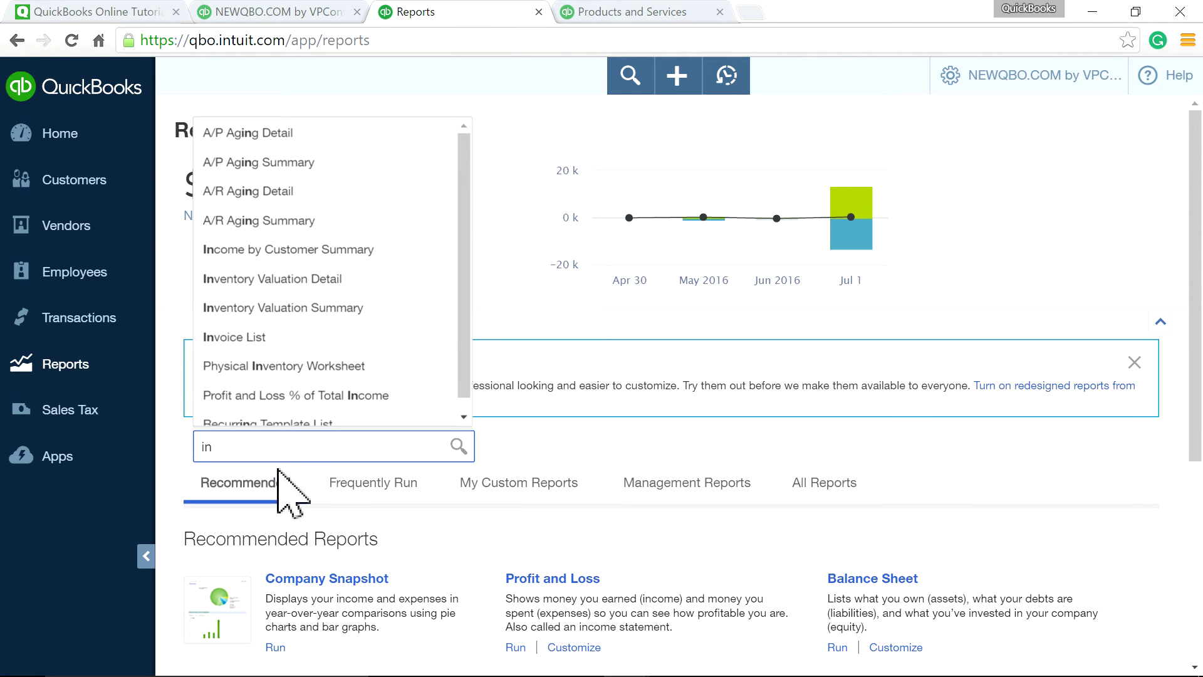
click(299, 308)
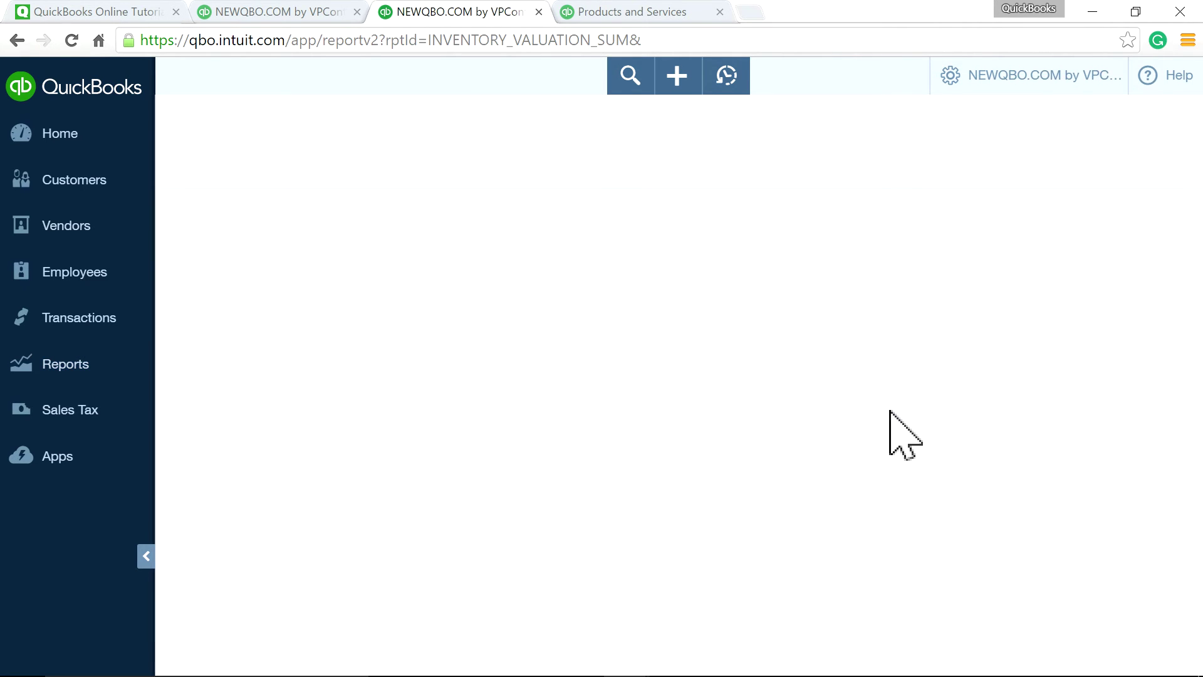
scroll(877, 457, down, 3)
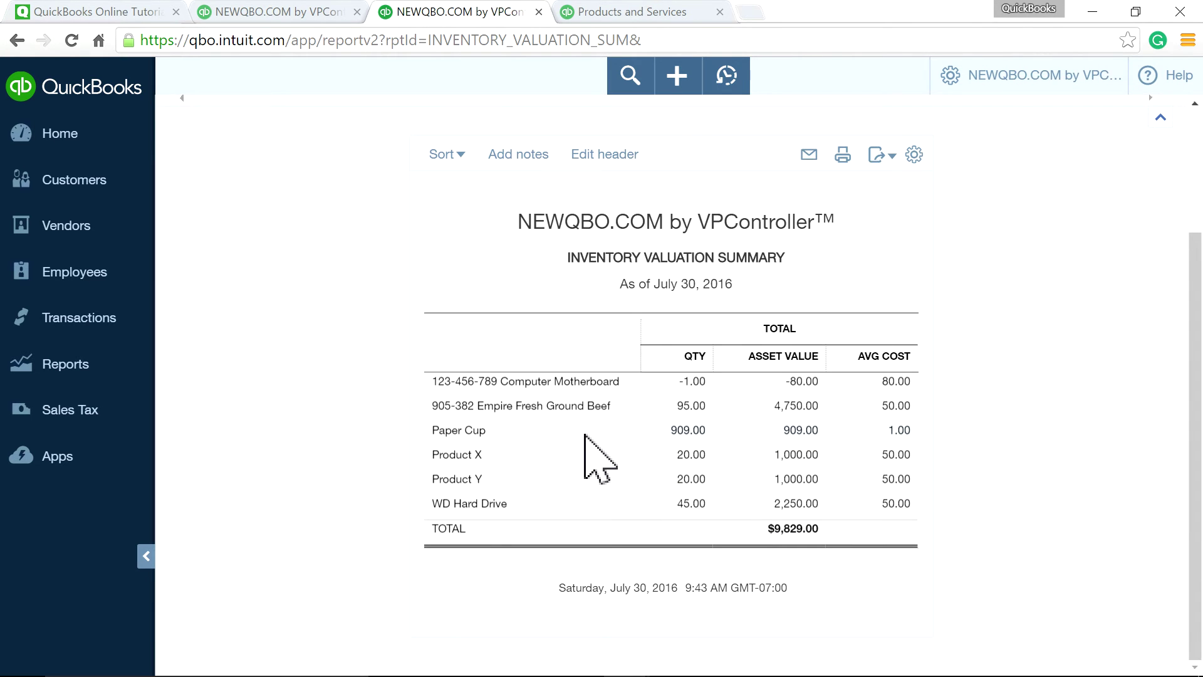
scroll(584, 435, up, 3)
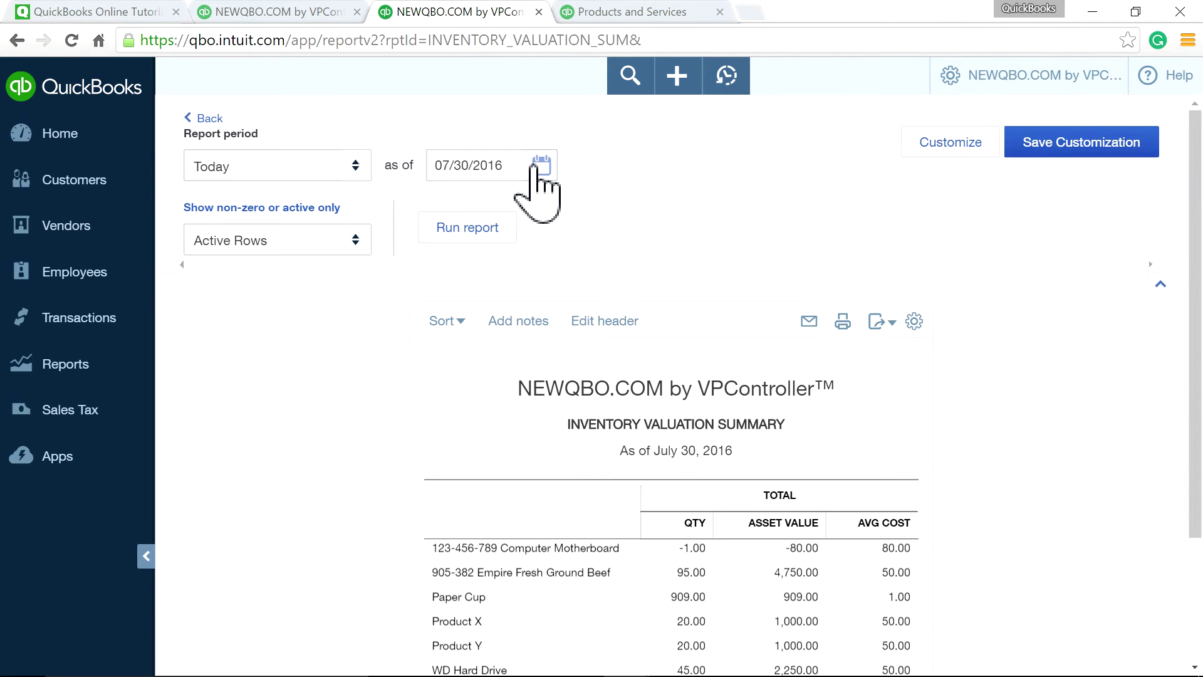
- Rerun the inventory report as of August 30, 2016 and review Product Z's quantity
click(542, 166)
click(600, 214)
click(496, 364)
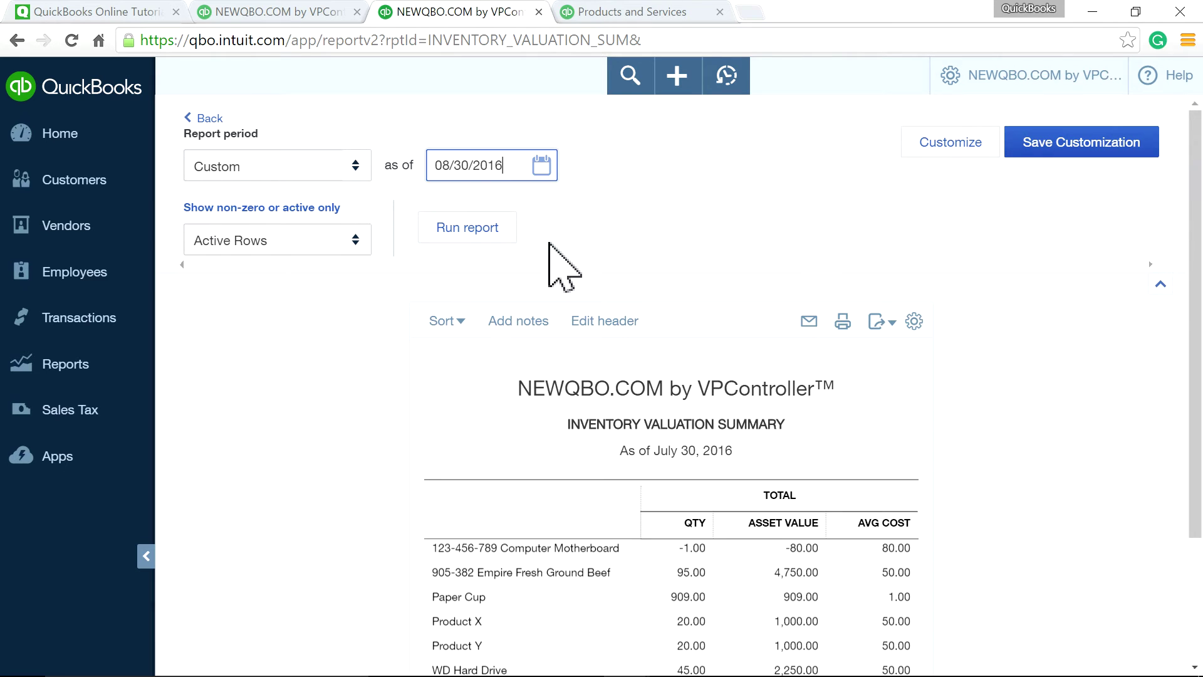
click(495, 232)
scroll(1037, 476, down, 3)
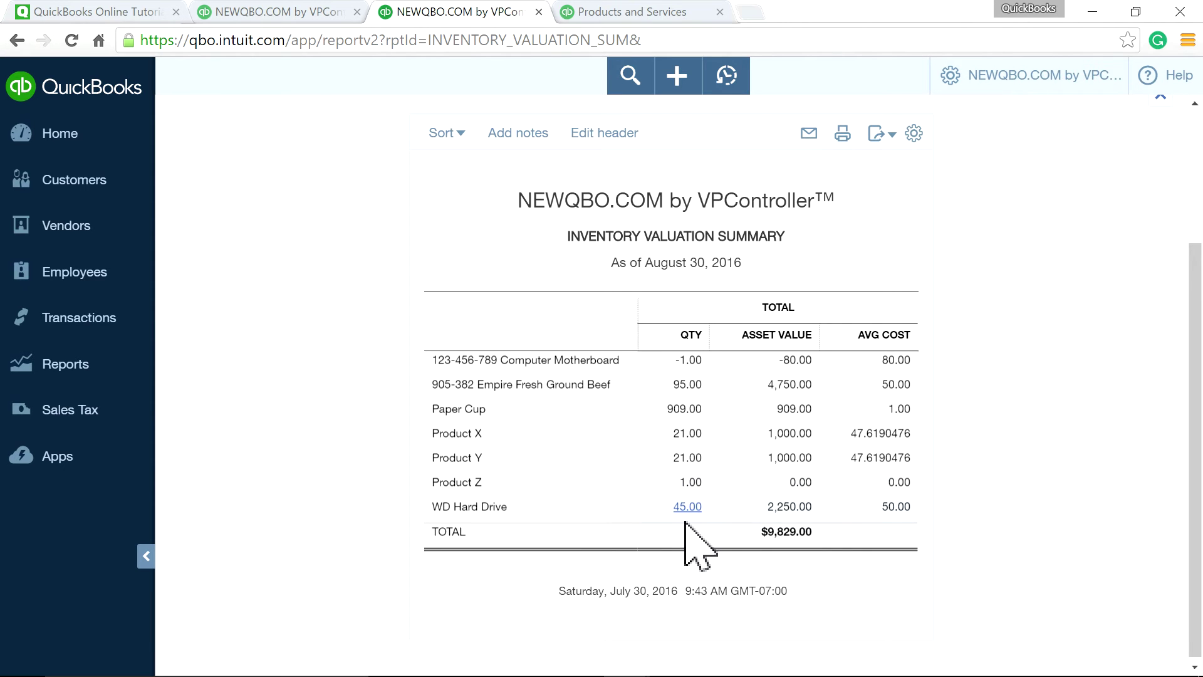
scroll(1011, 524, up, 3)
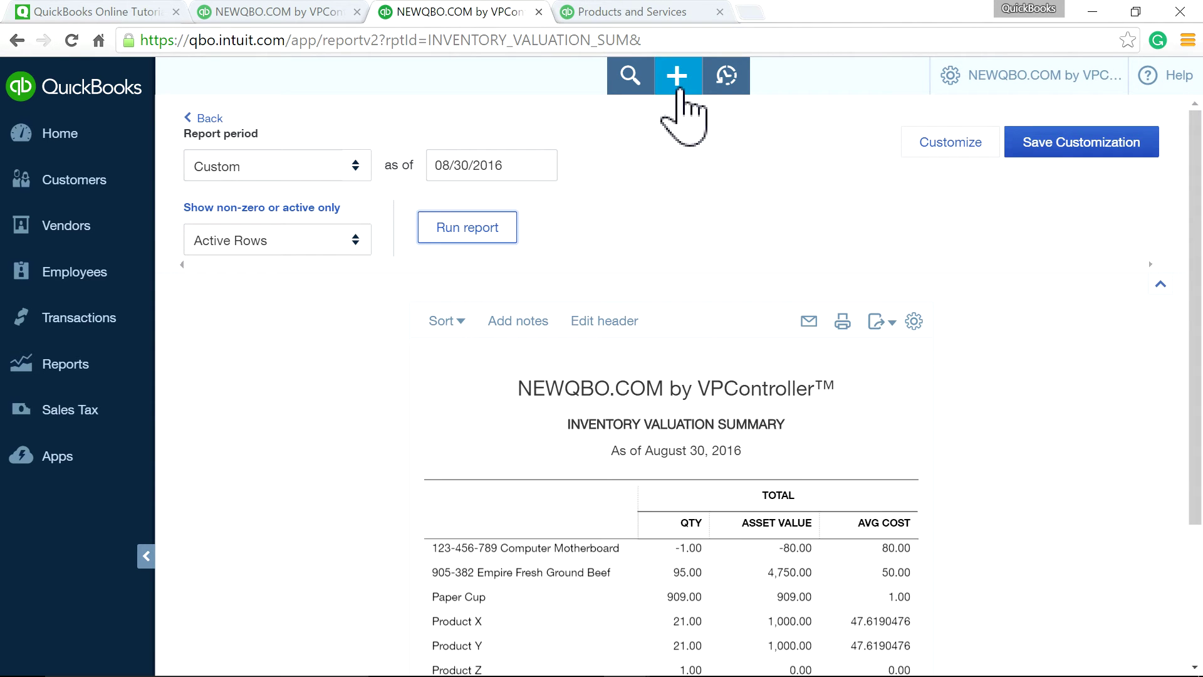
- Start a new sales receipt for the customer dated 08/04/2016
click(677, 87)
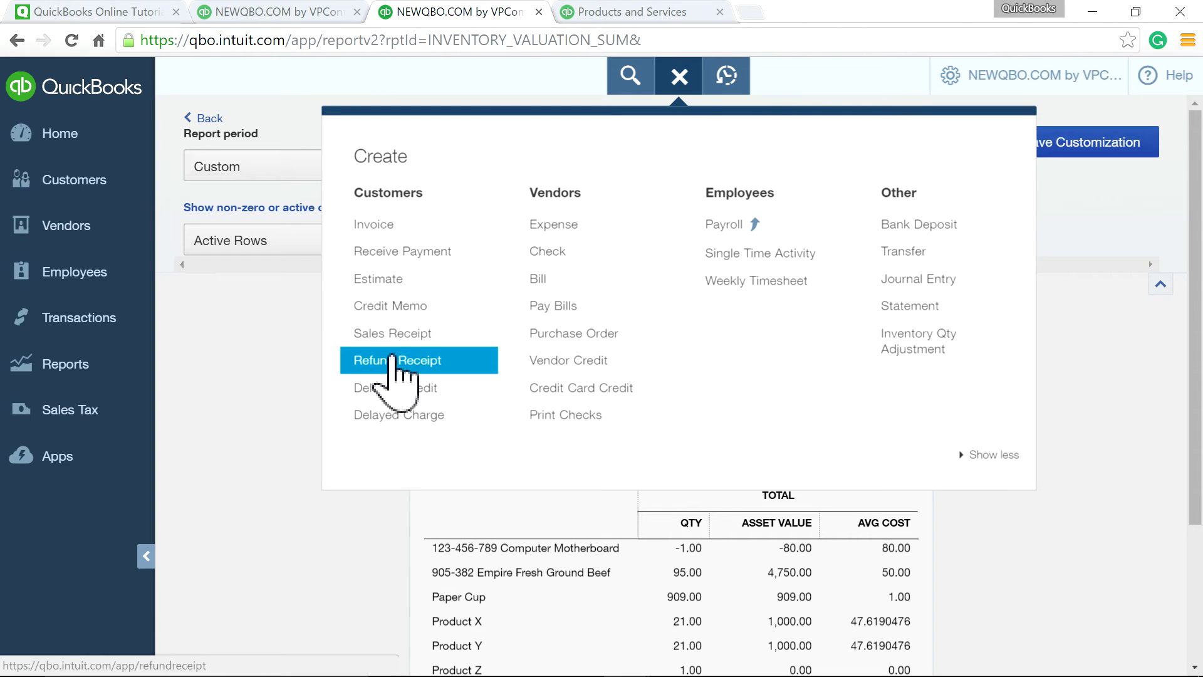
click(391, 333)
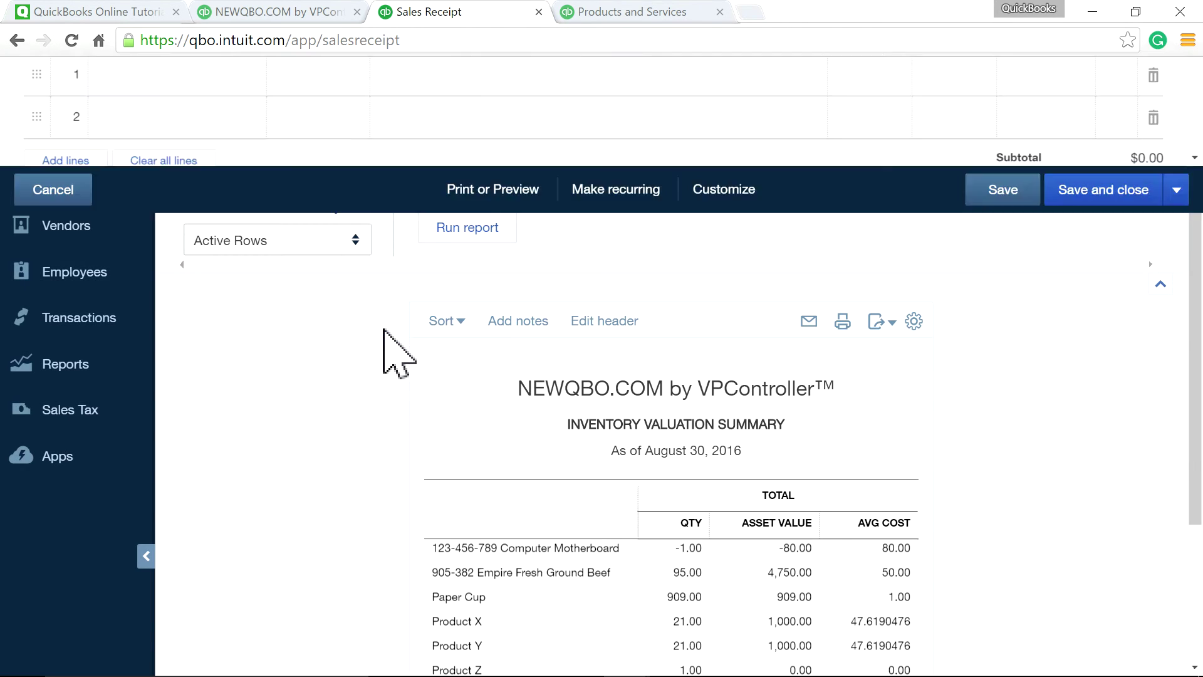
click(239, 133)
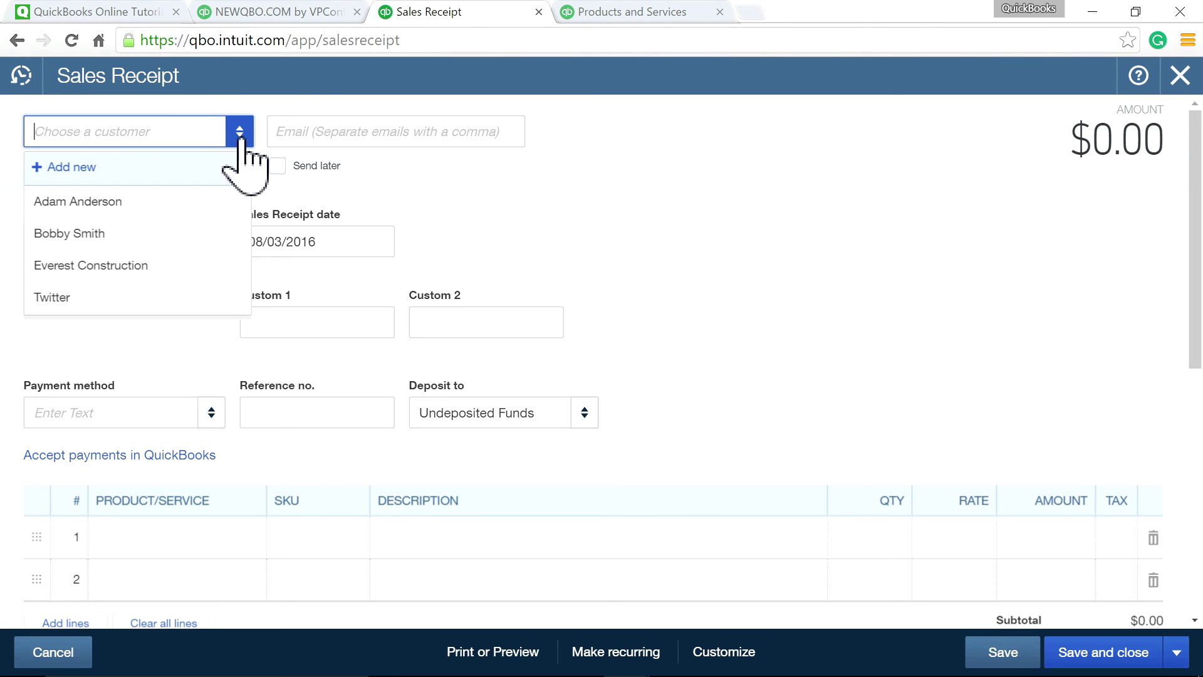
click(187, 233)
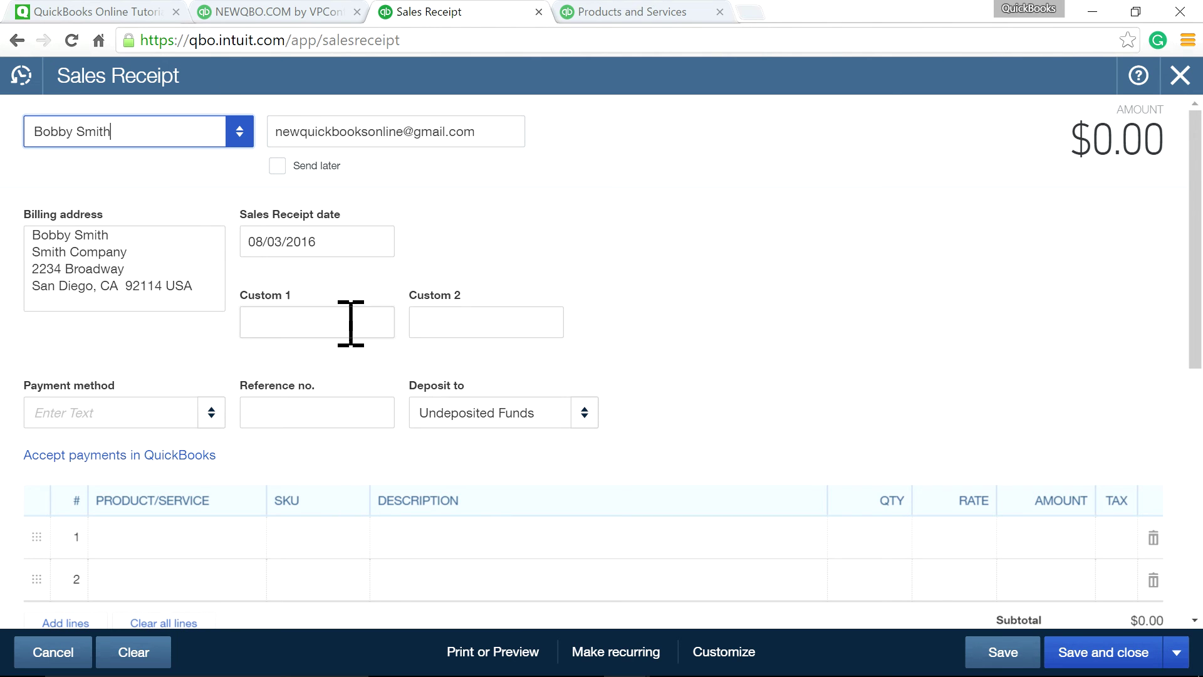
click(378, 242)
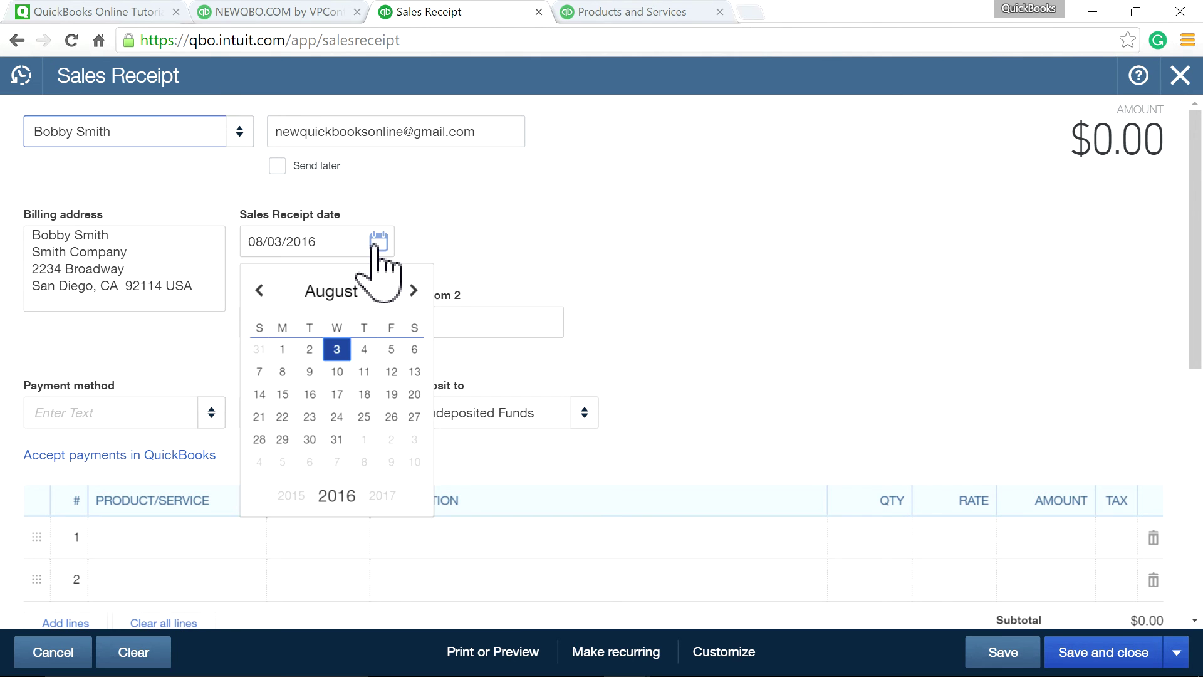
click(364, 349)
- Add Product Z to the receipt and deposit it to Chase Checking
click(205, 538)
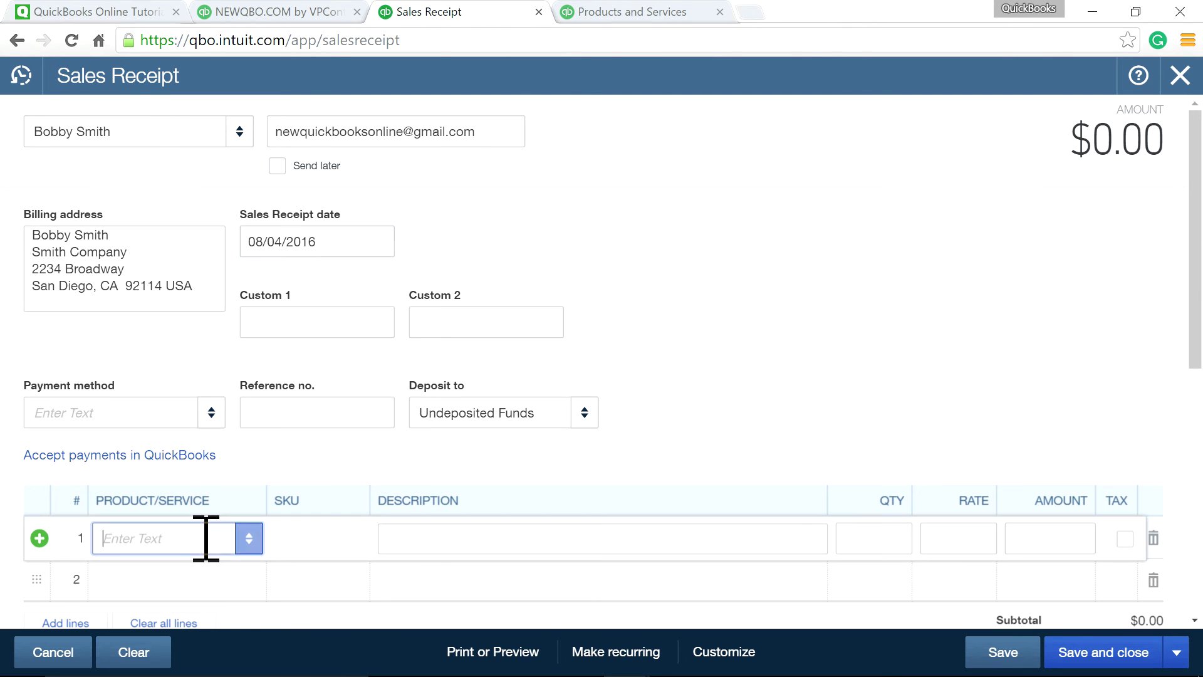
text(z)
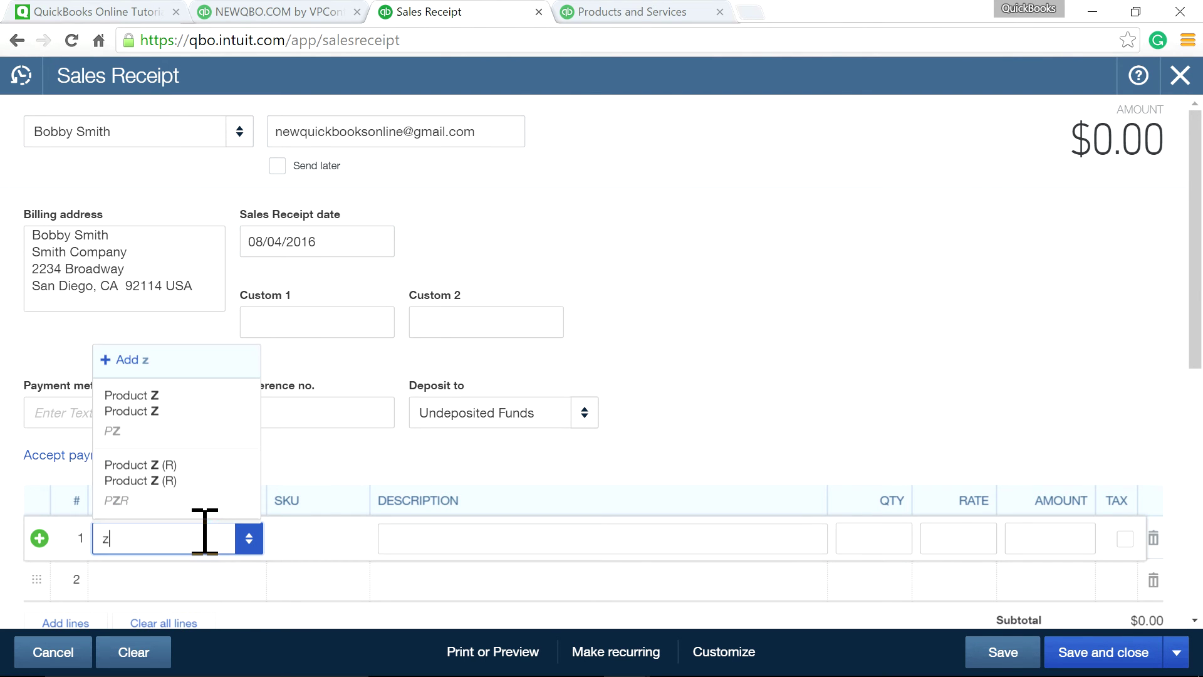
click(178, 410)
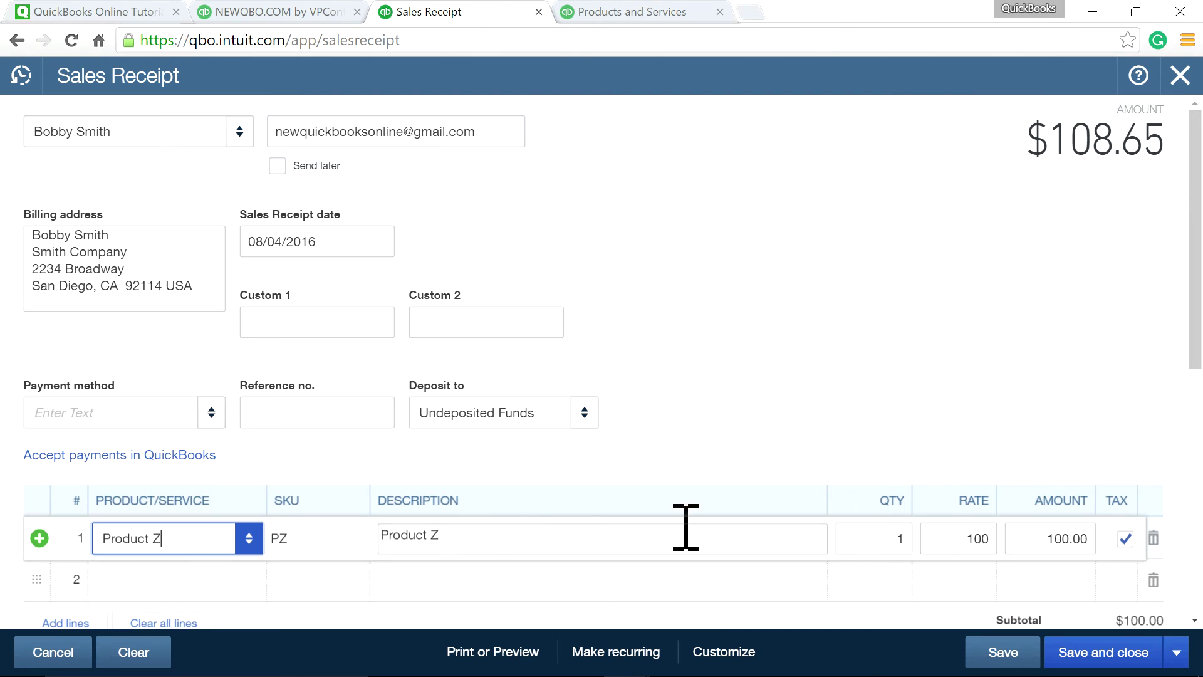
scroll(912, 470, down, 3)
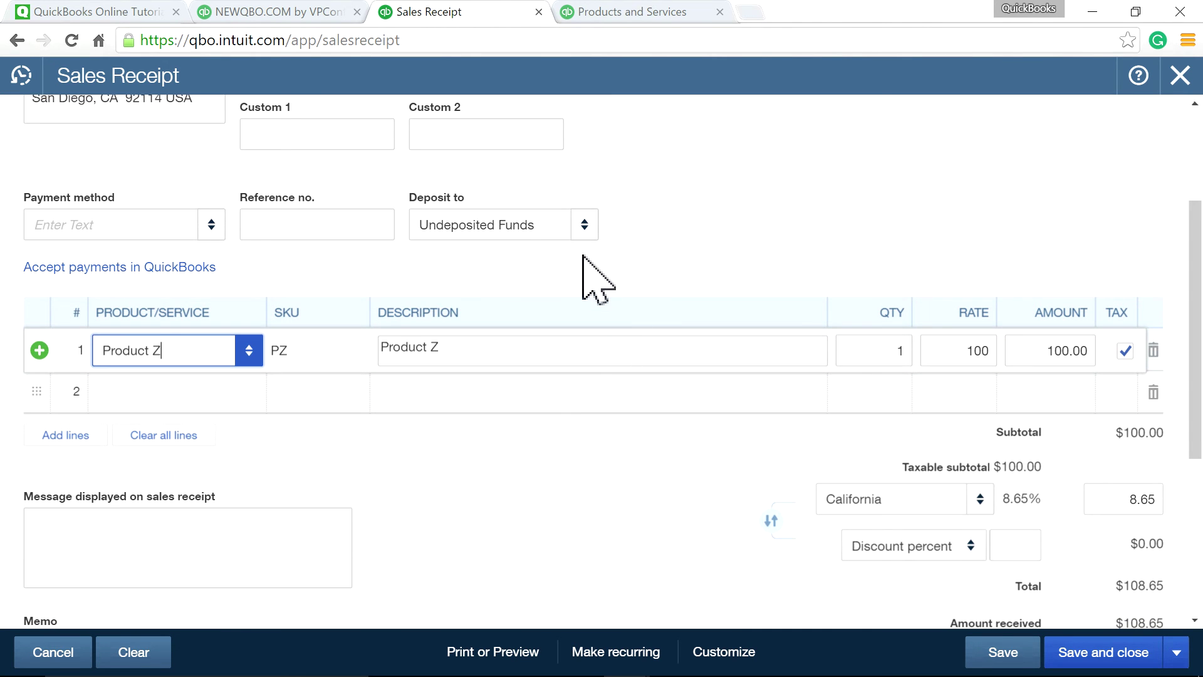
click(582, 225)
click(536, 290)
- Set payment method to Check with reference number 123 and save the receipt
scroll(756, 264, up, 2)
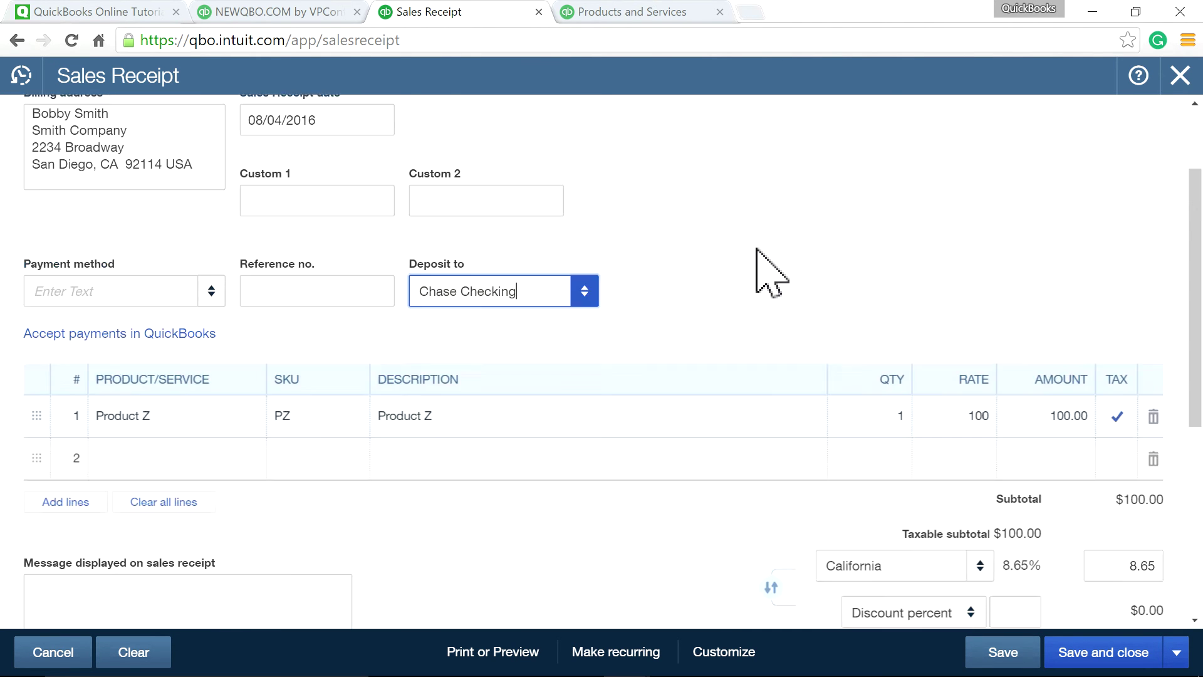
scroll(756, 249, up, 1)
click(200, 414)
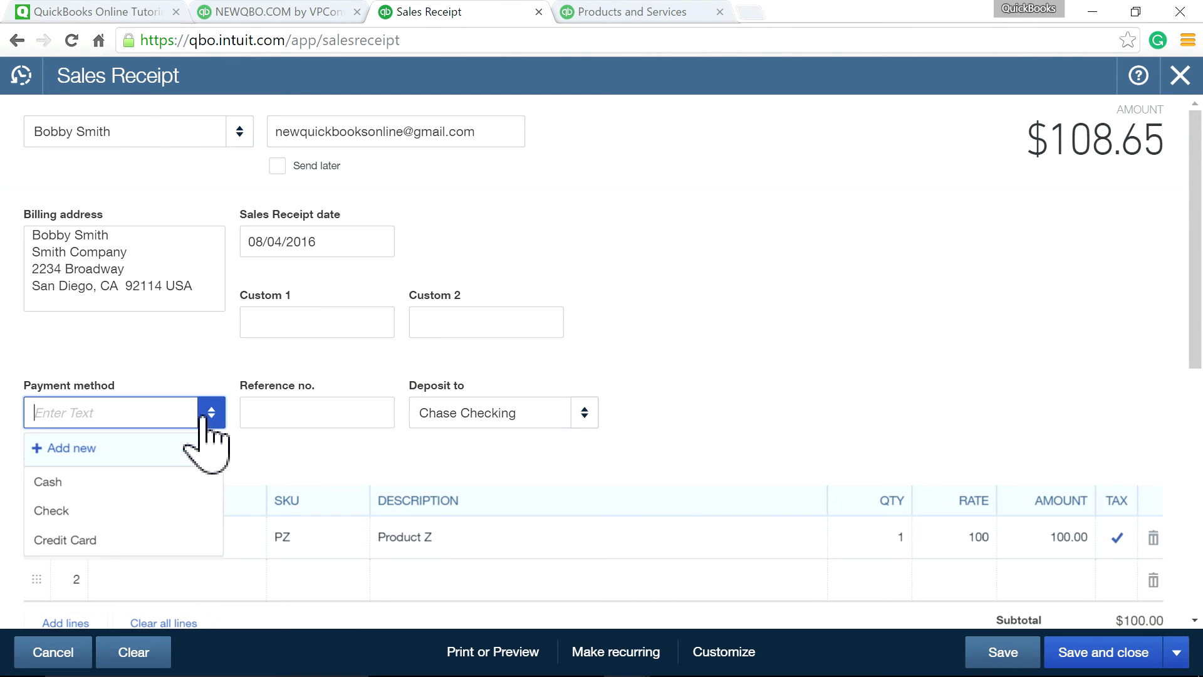
click(135, 510)
click(280, 413)
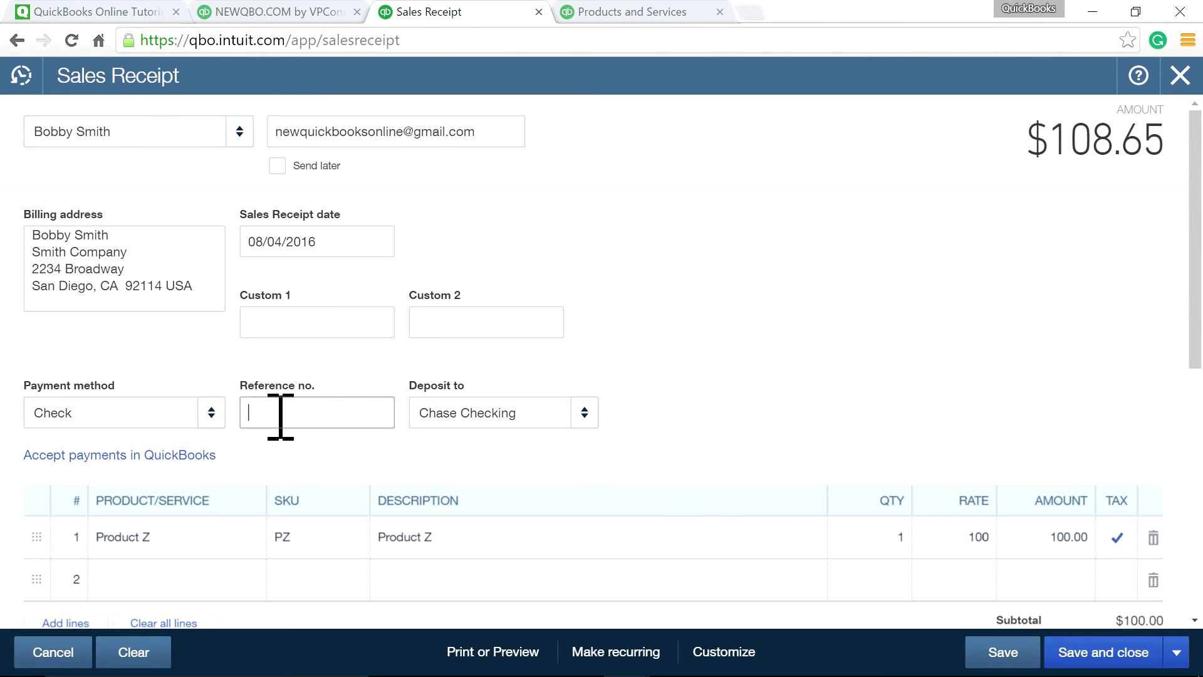
text(123)
scroll(751, 407, down, 6)
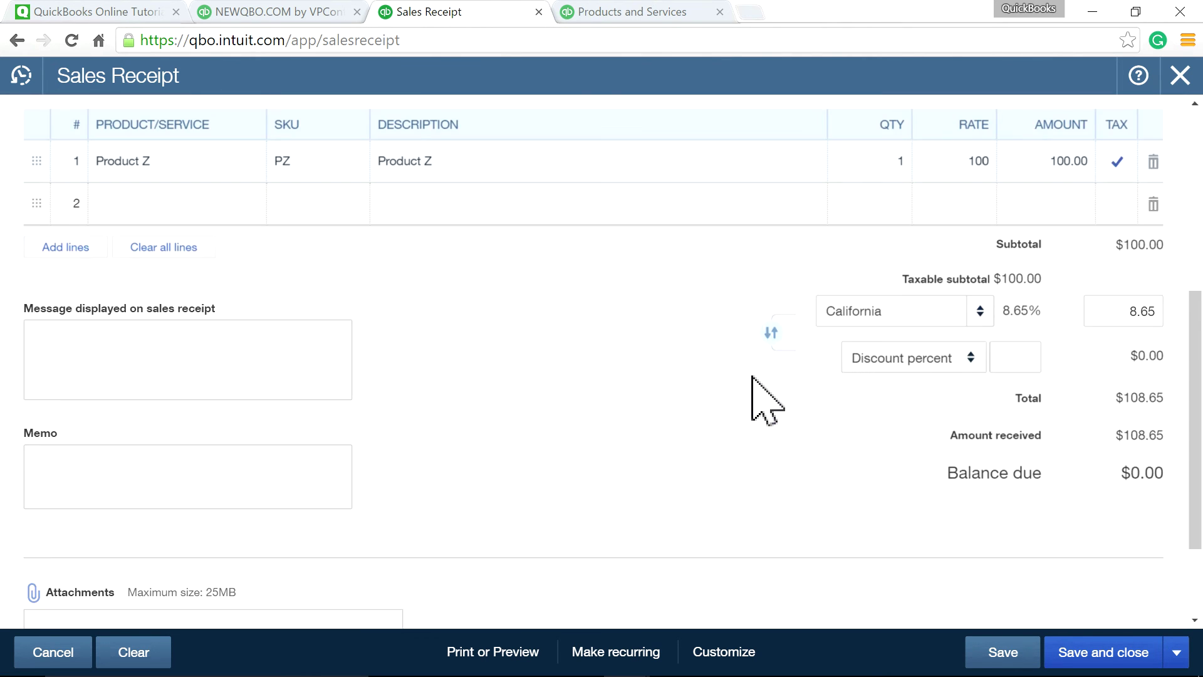
click(1005, 653)
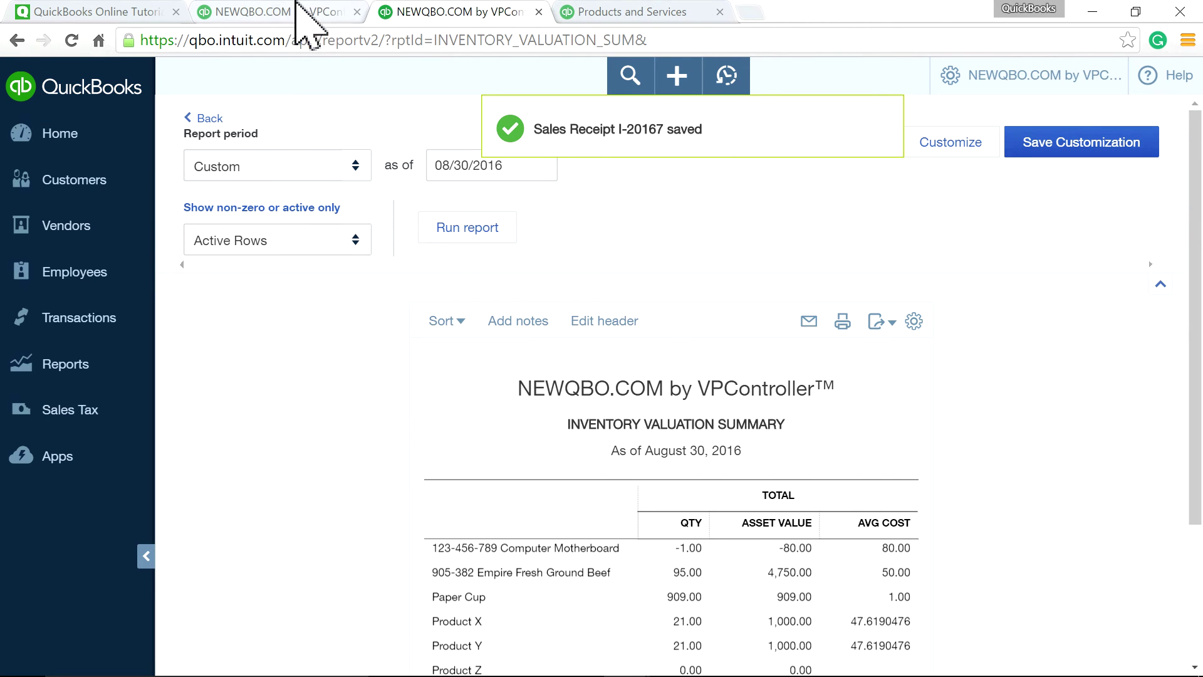
- Return to the reloaded Profit and Loss tab and set the start date to 08/01/2016
click(274, 8)
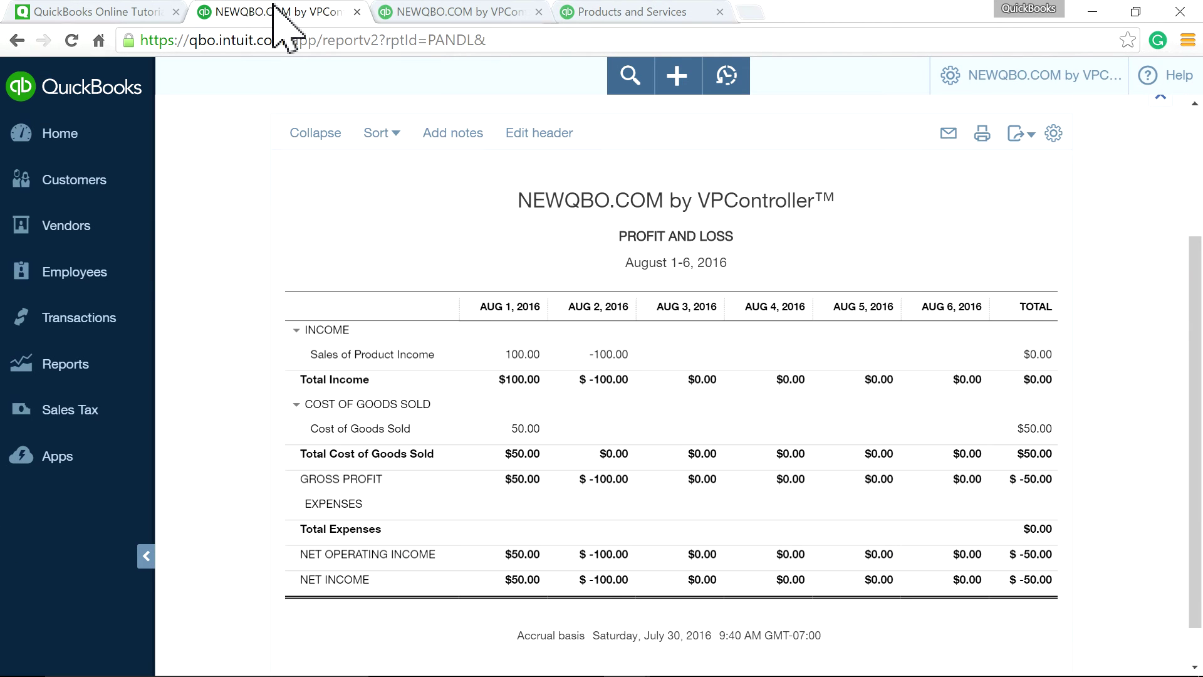
click(70, 42)
click(70, 41)
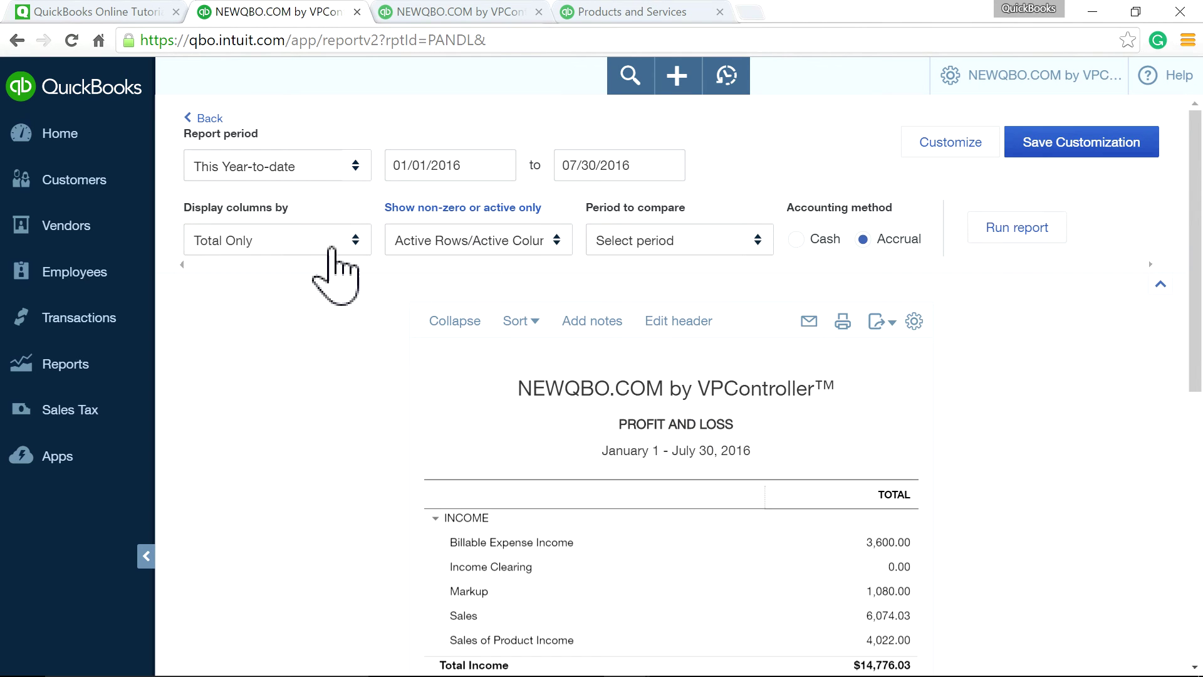
click(331, 248)
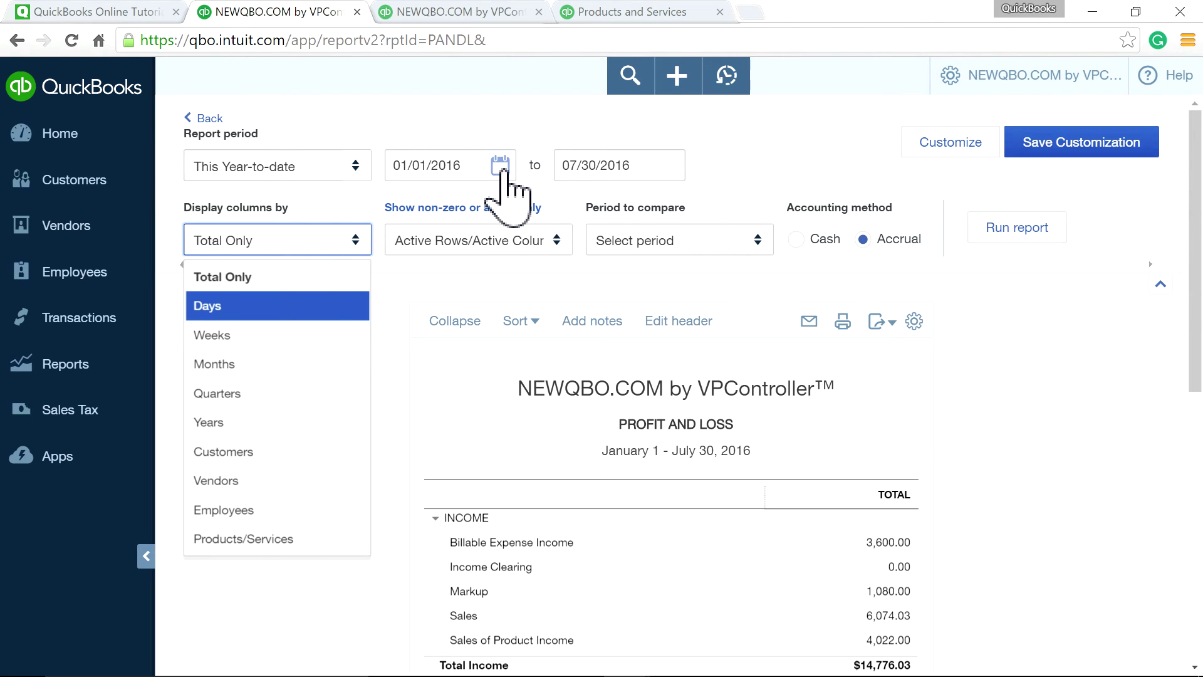
click(504, 169)
click(560, 215)
click(560, 214)
click(559, 214)
click(559, 214)
click(559, 214)
click(559, 214)
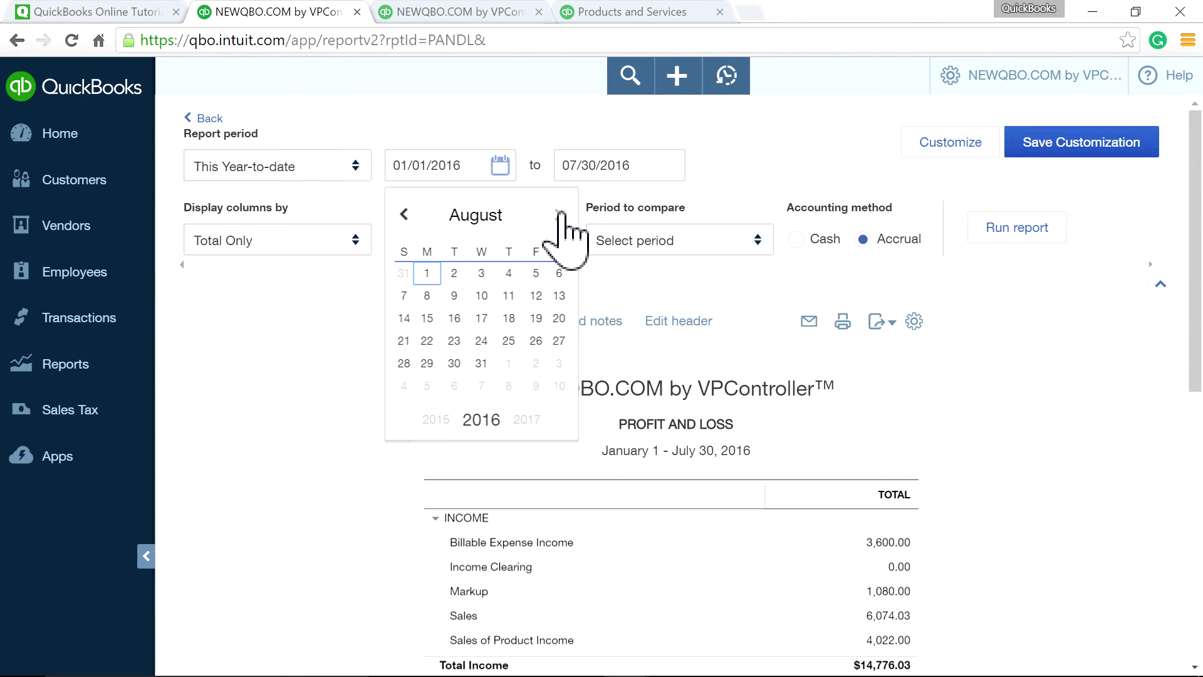
click(426, 272)
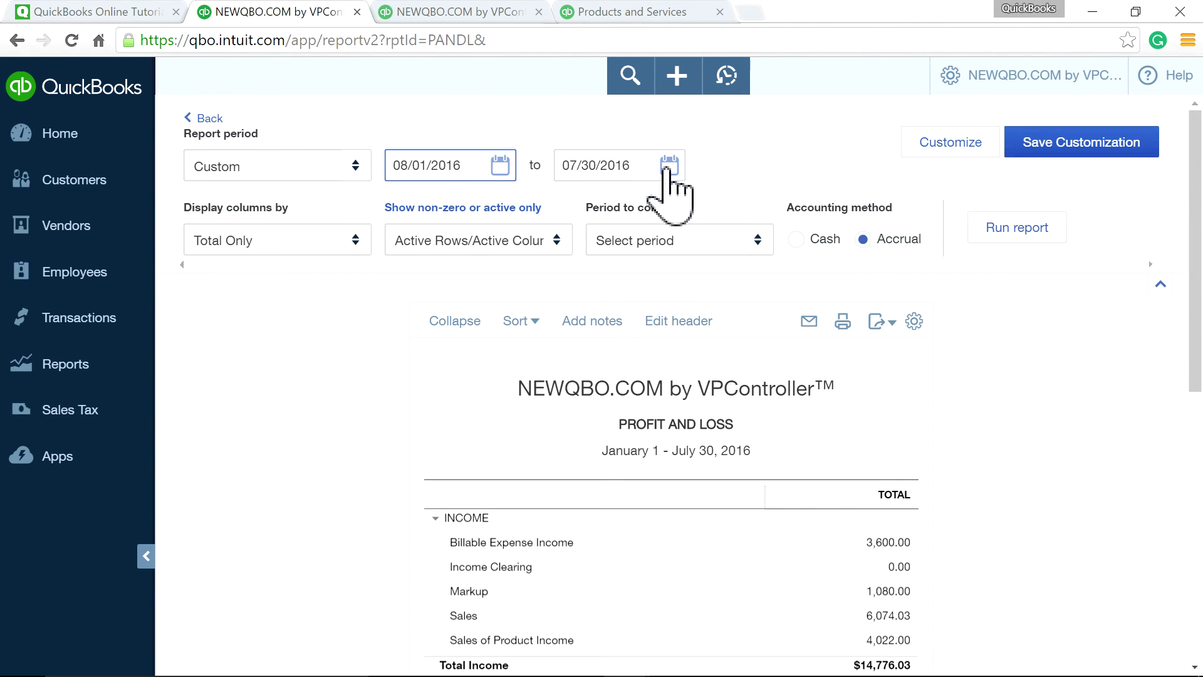
- Set the end date to 08/06/2016 and run the report with one column per day
click(665, 168)
click(727, 214)
click(727, 214)
click(726, 214)
click(573, 215)
click(573, 214)
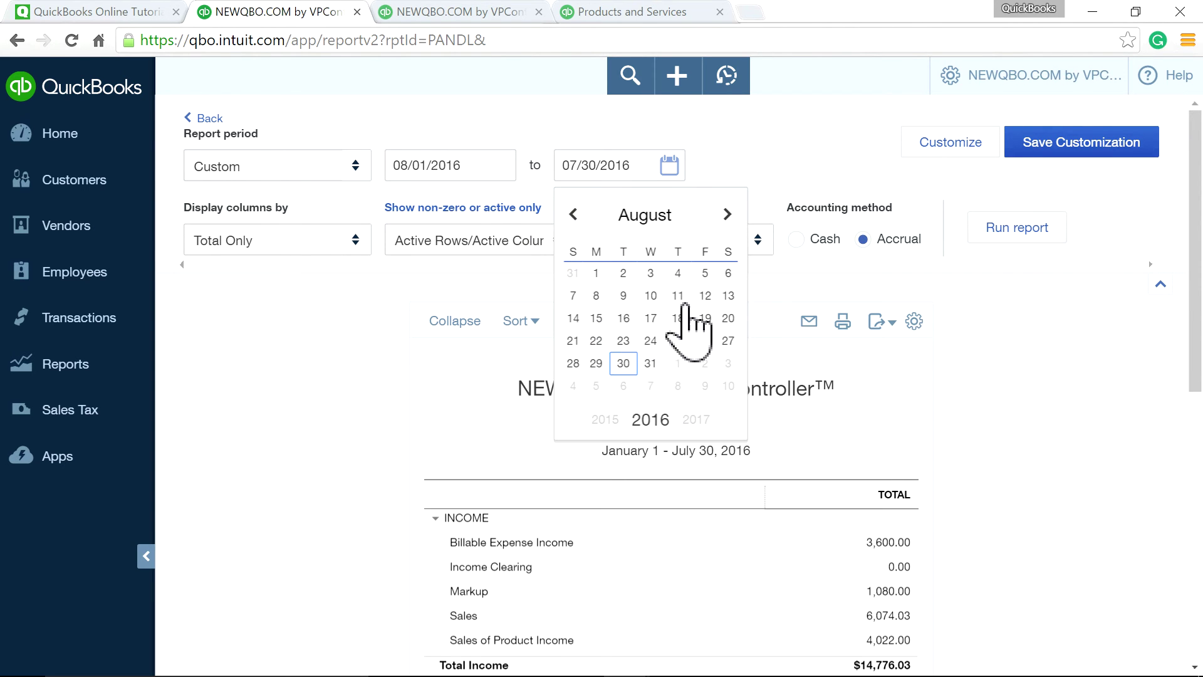
click(727, 273)
click(1026, 232)
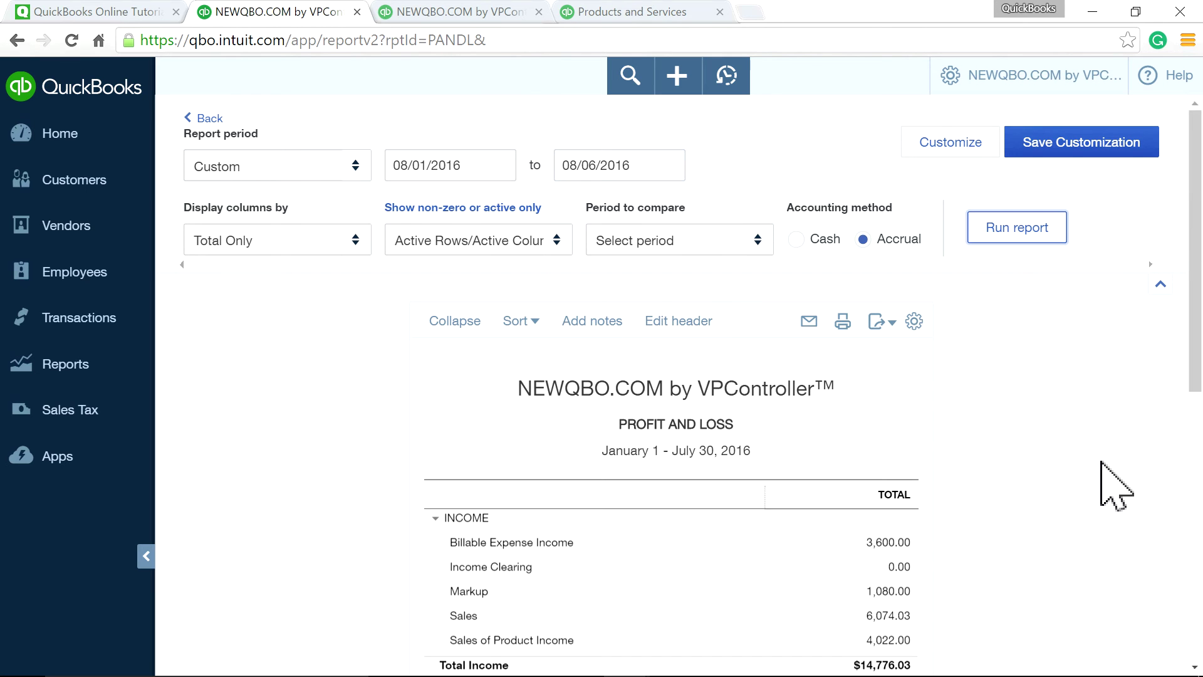
click(346, 243)
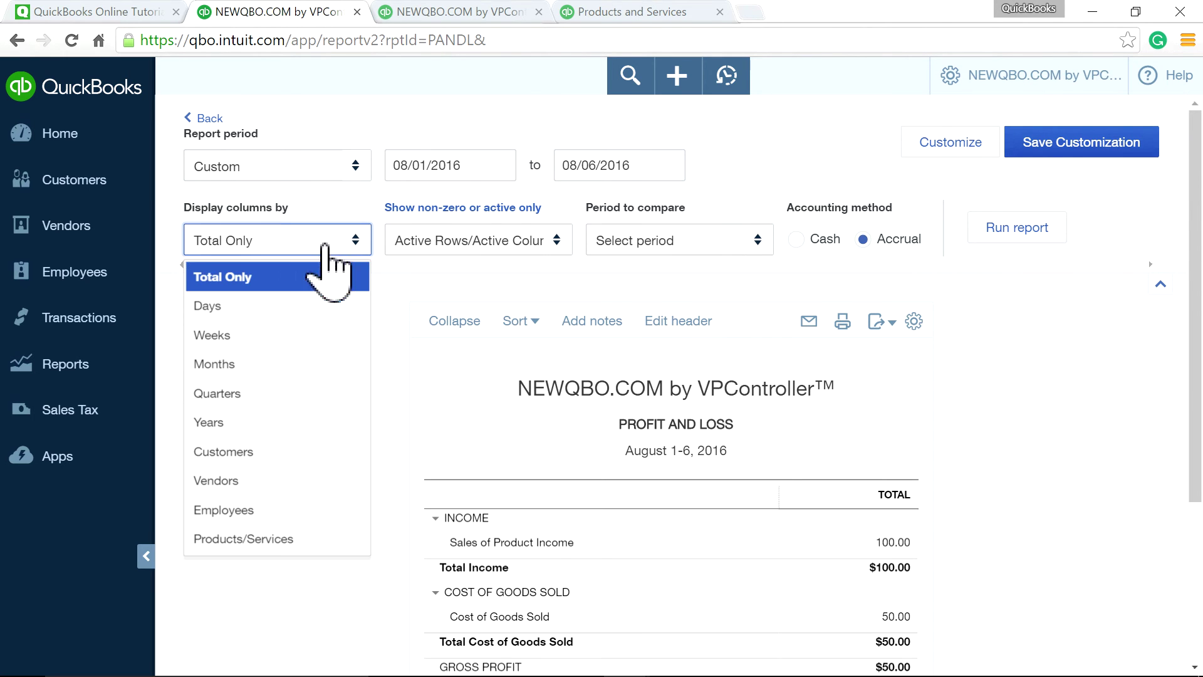
click(274, 307)
click(998, 228)
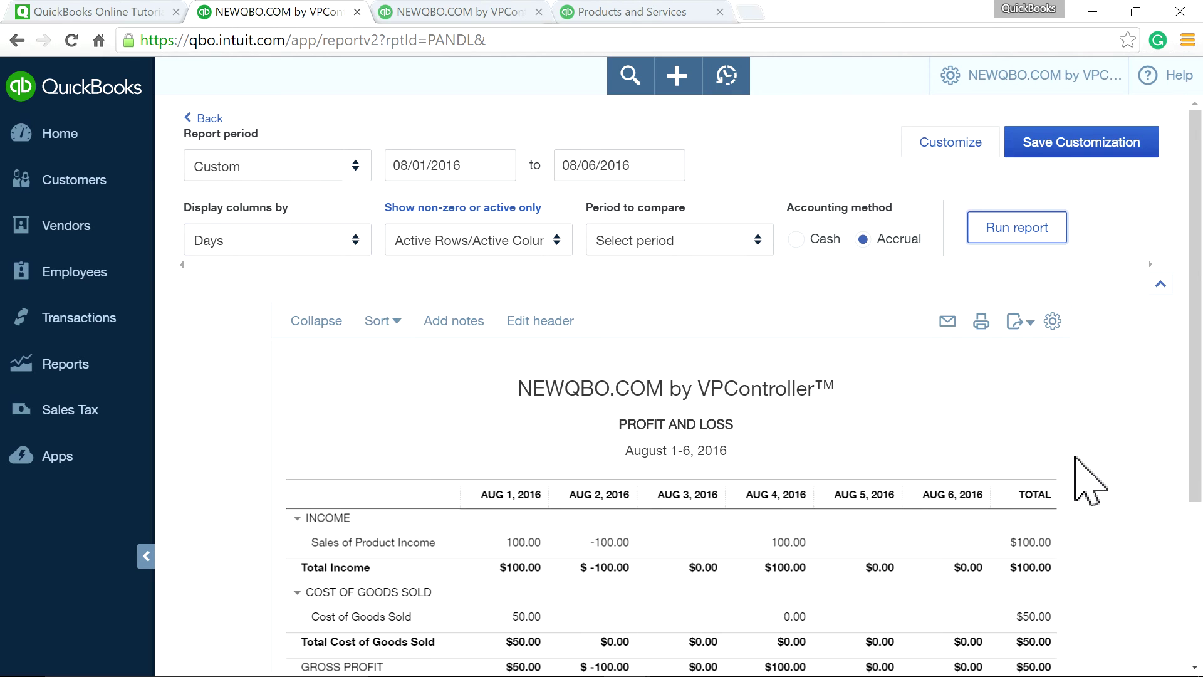
- Review the daily P&L's $50 gross profit, then return to the NewQBO.com blog tab
scroll(1090, 476, down, 3)
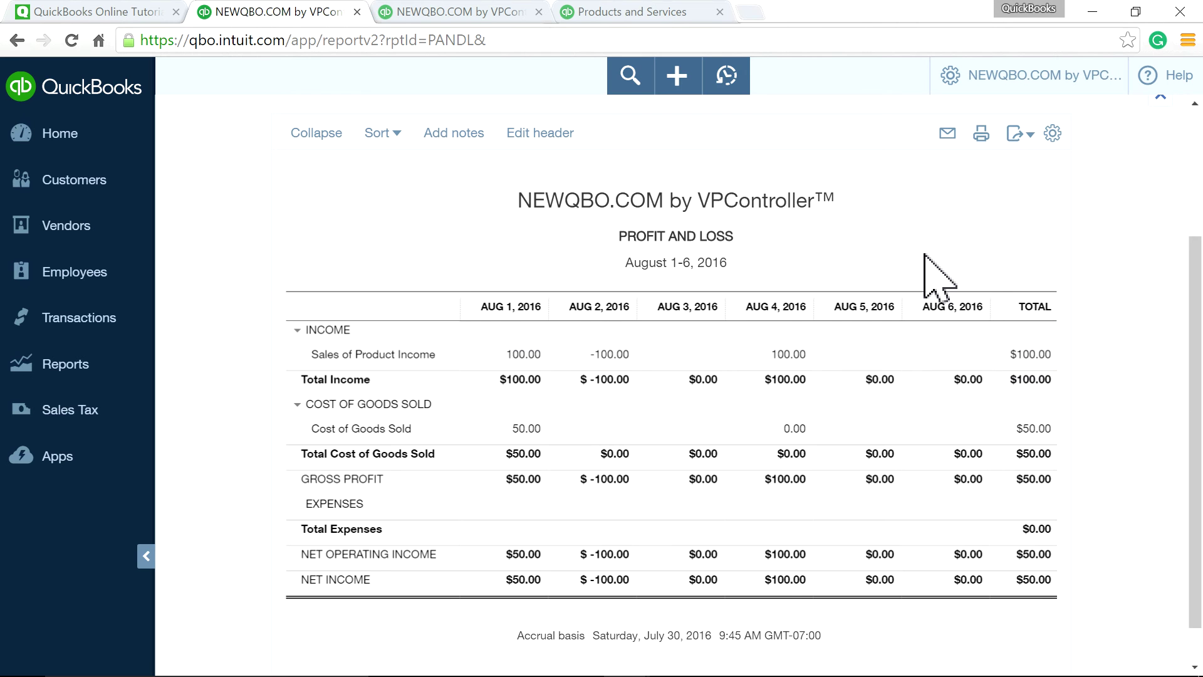
scroll(934, 268, up, 3)
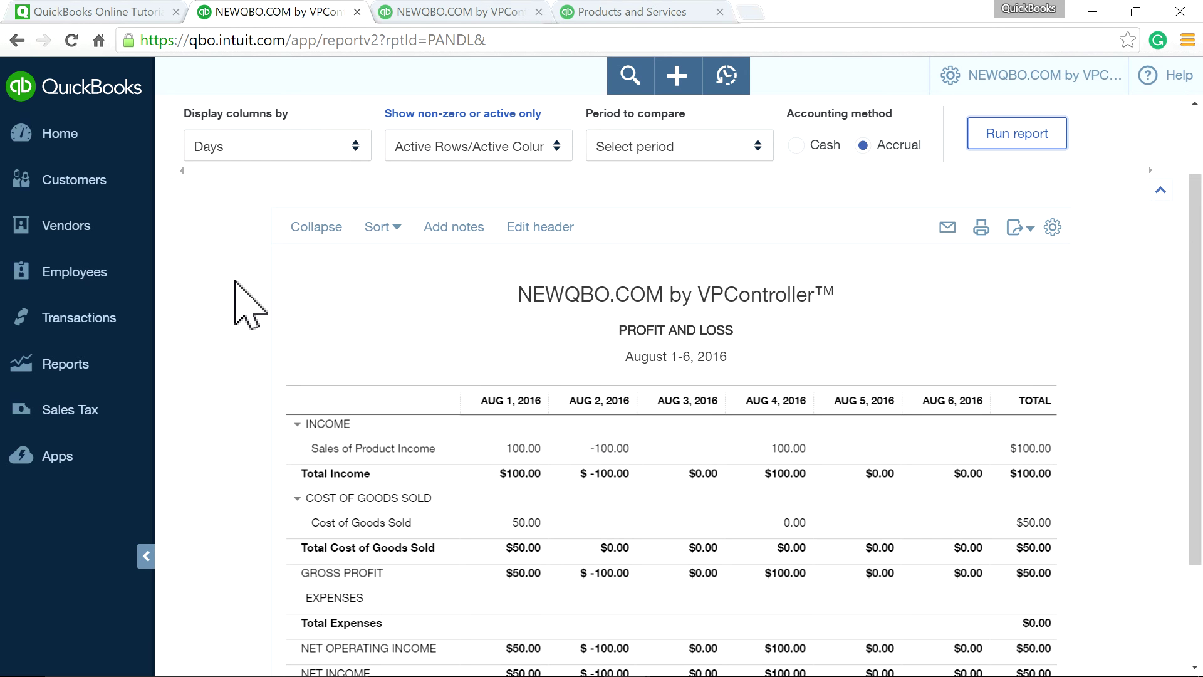
click(133, 12)
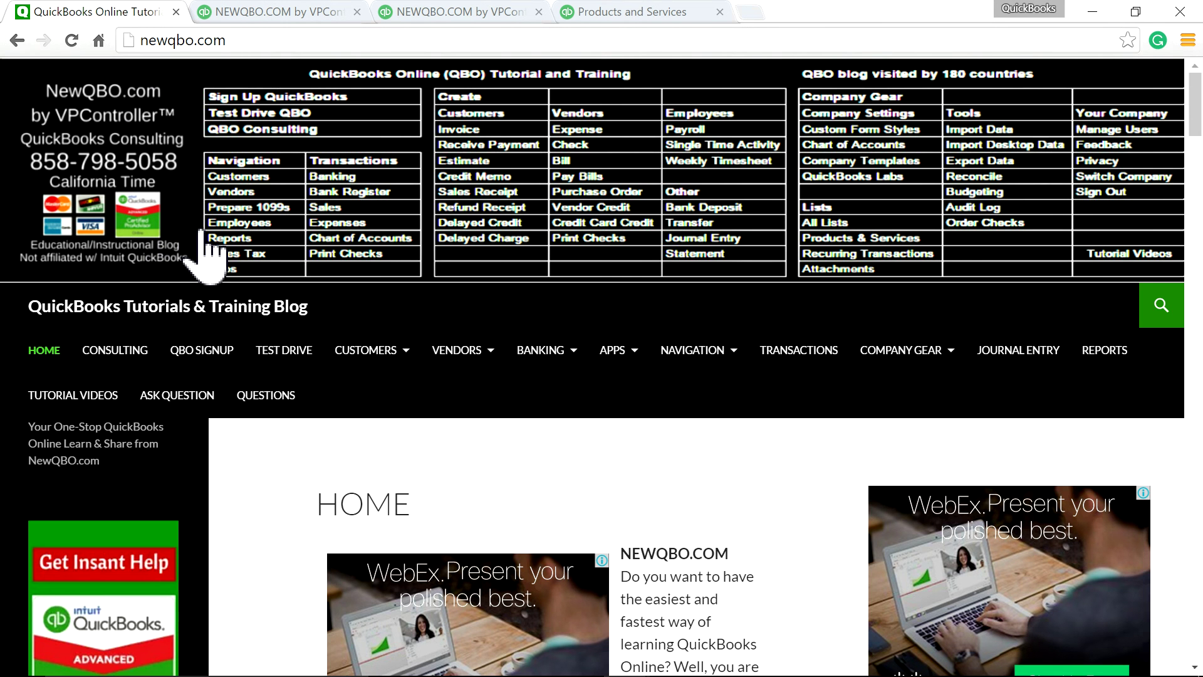